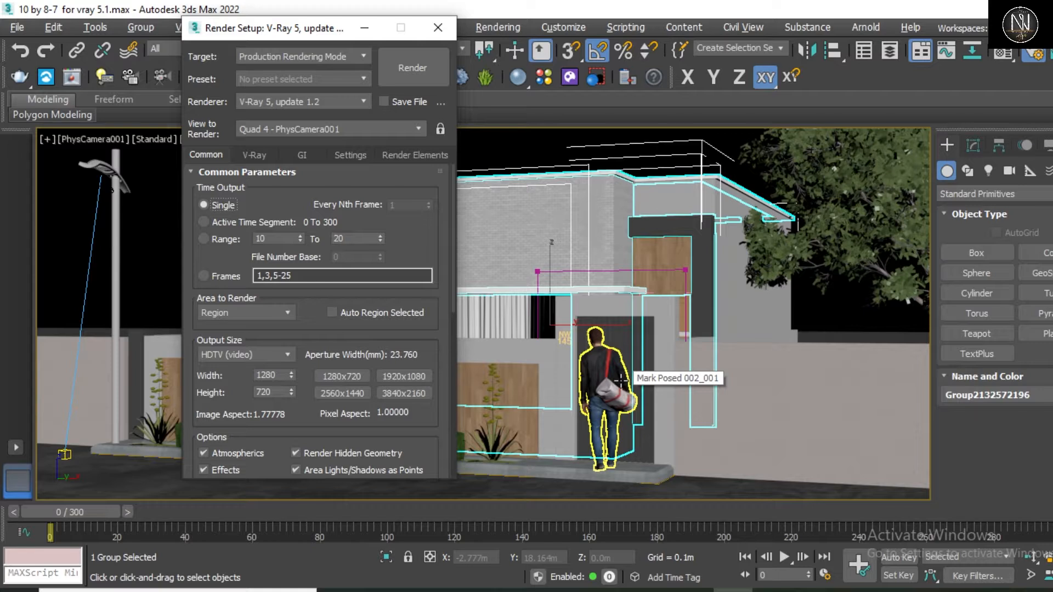
# Step: Set the render time output to Active Time Segment and set the animation's end time to 100
pyautogui.click(229, 222)
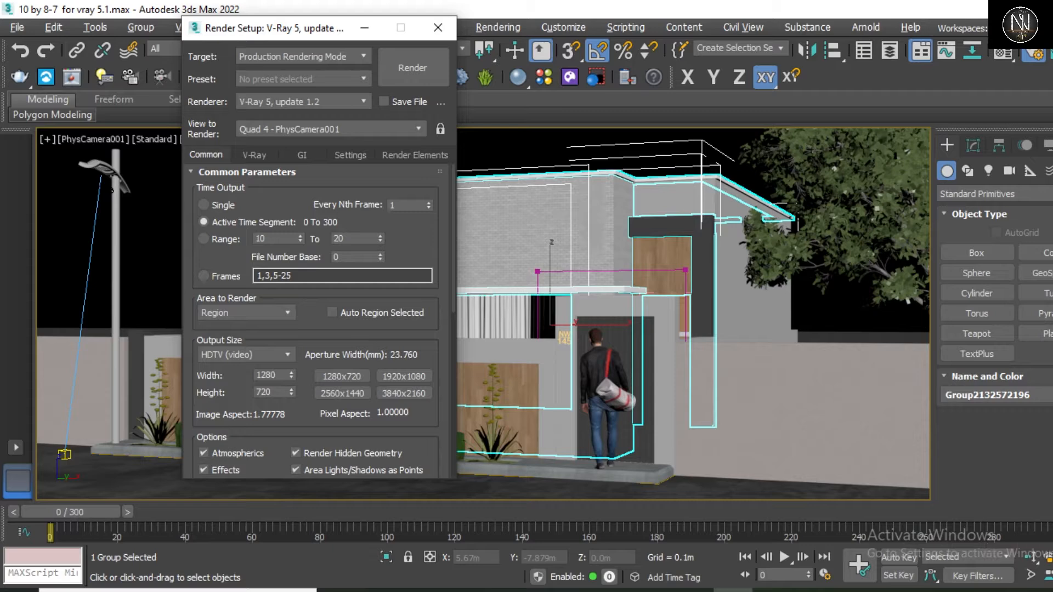
pyautogui.click(825, 575)
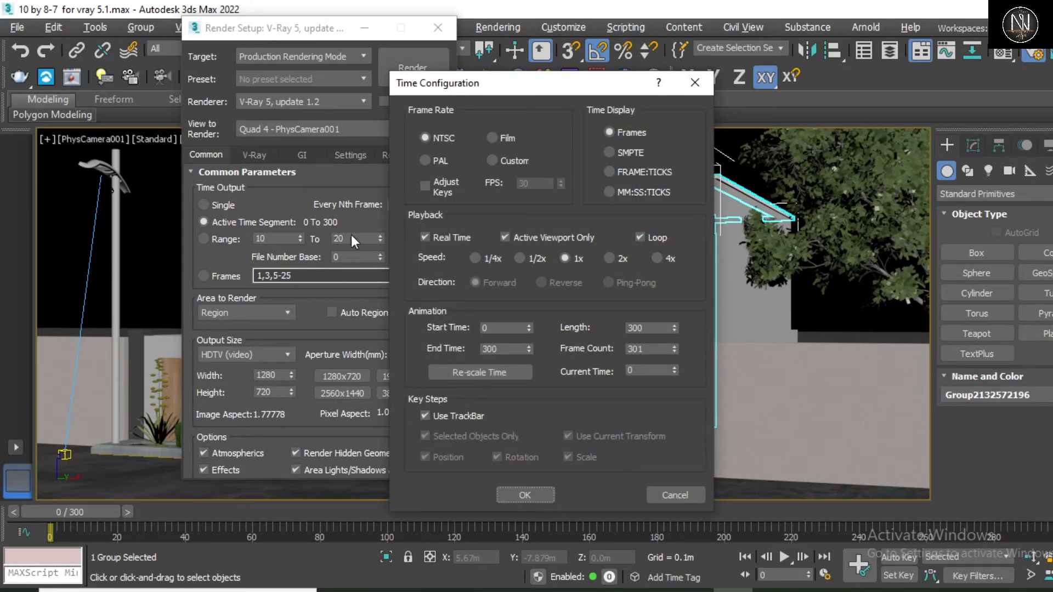
pyautogui.moveTo(513, 349); pyautogui.dragTo(446, 347)
pyautogui.write('10')
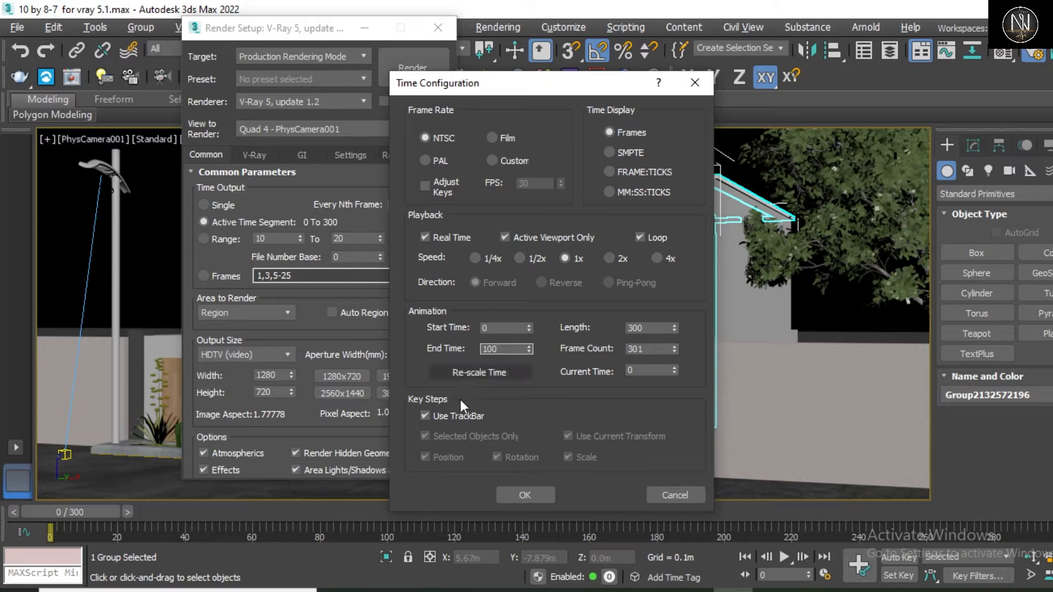
pyautogui.click(525, 495)
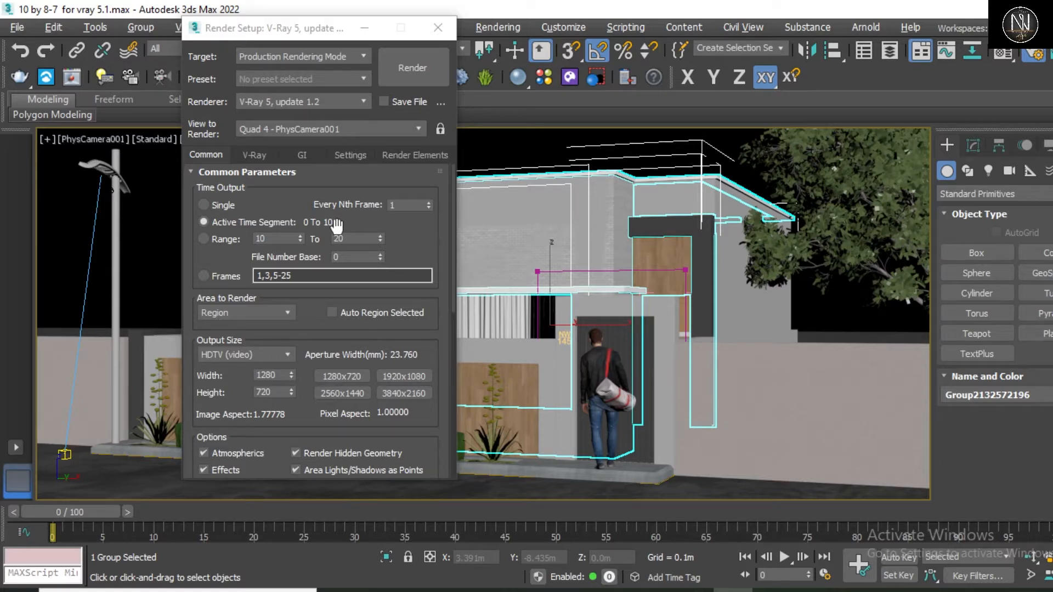
# Step: Switch the time output to Range and to Frames, and set the area to render to View
pyautogui.click(217, 239)
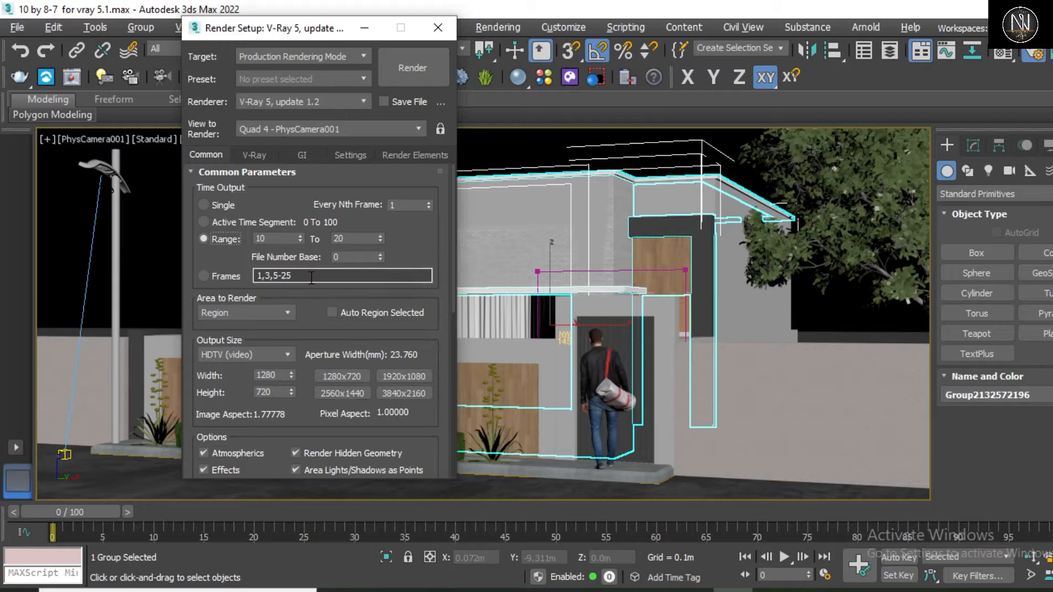
pyautogui.click(221, 276)
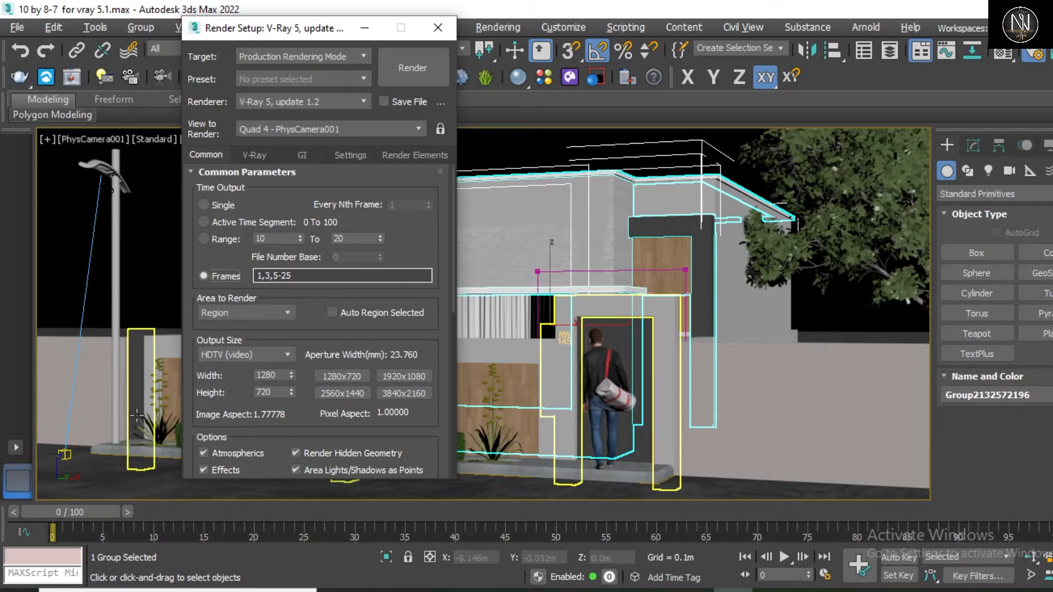
pyautogui.click(257, 314)
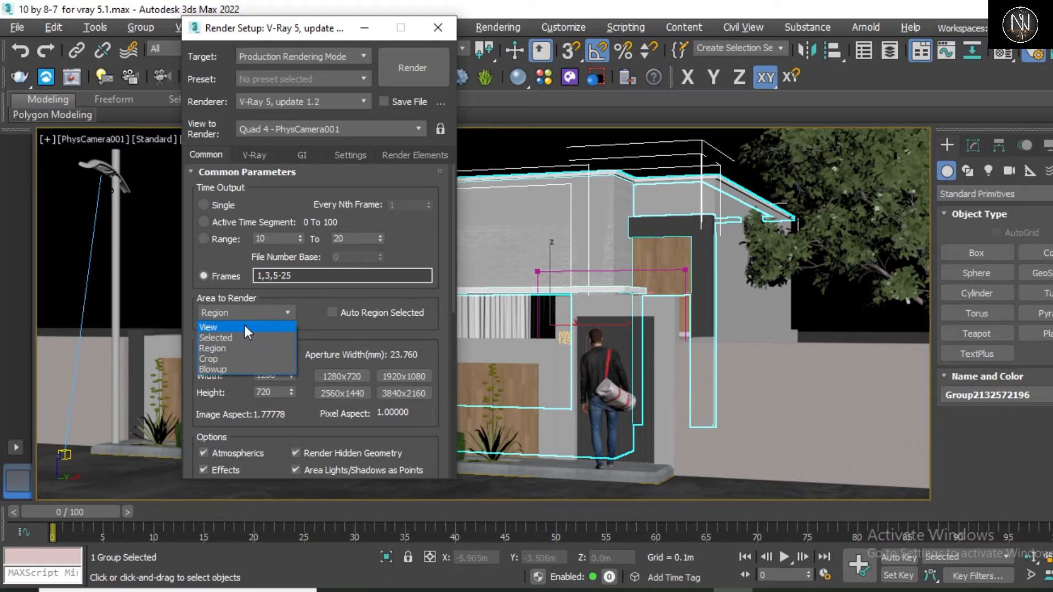
pyautogui.click(245, 327)
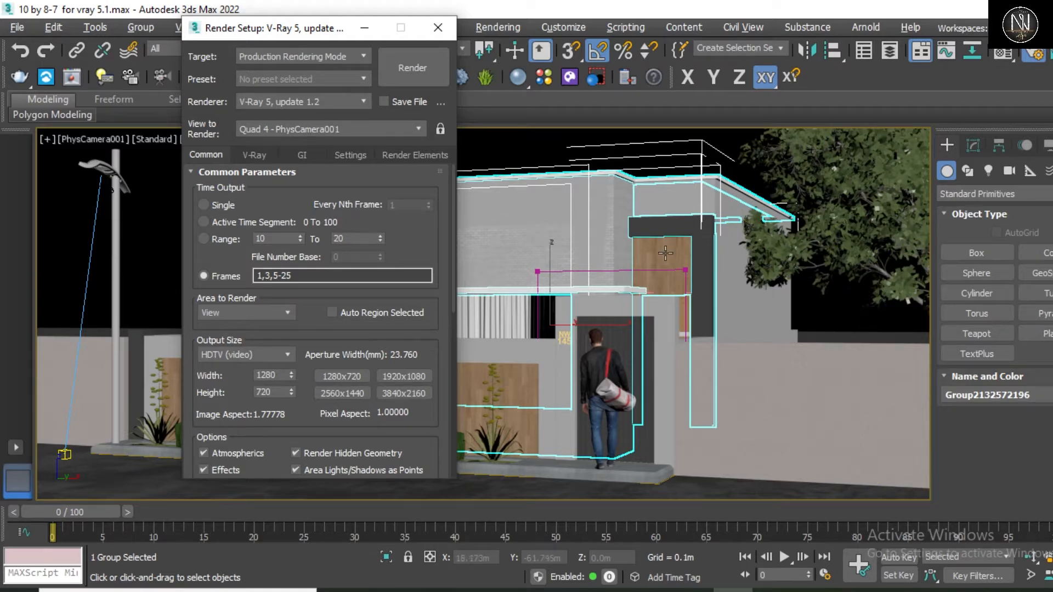
# Step: Turn on the safe frame in the camera view and move the Render Setup window clear of most of the house
pyautogui.click(606, 247)
pyautogui.hotkey('shift', 'f')
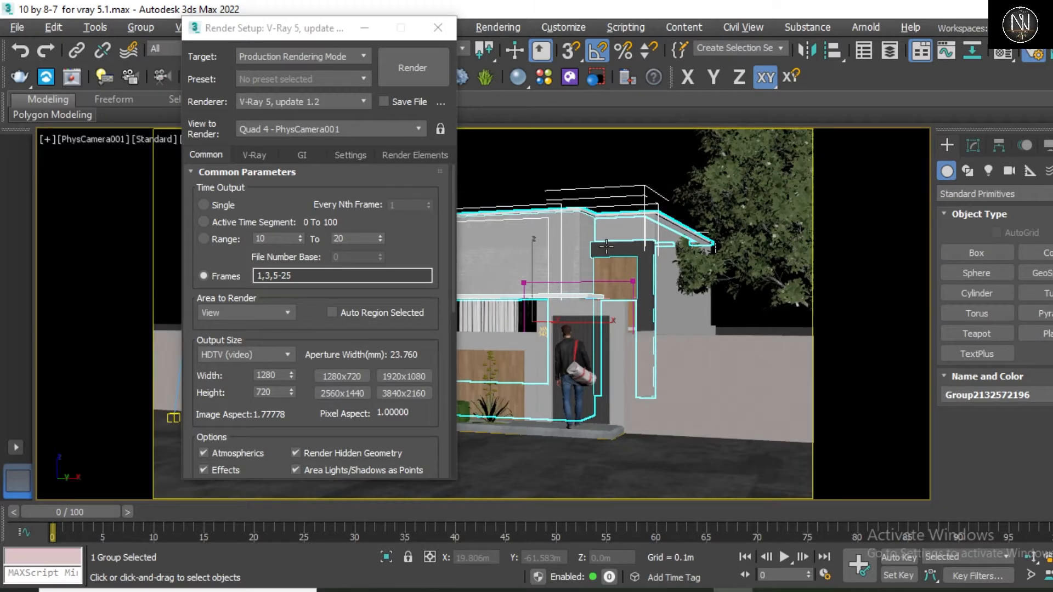
pyautogui.hotkey('shift', 'f')
pyautogui.moveTo(306, 18); pyautogui.dragTo(883, 66)
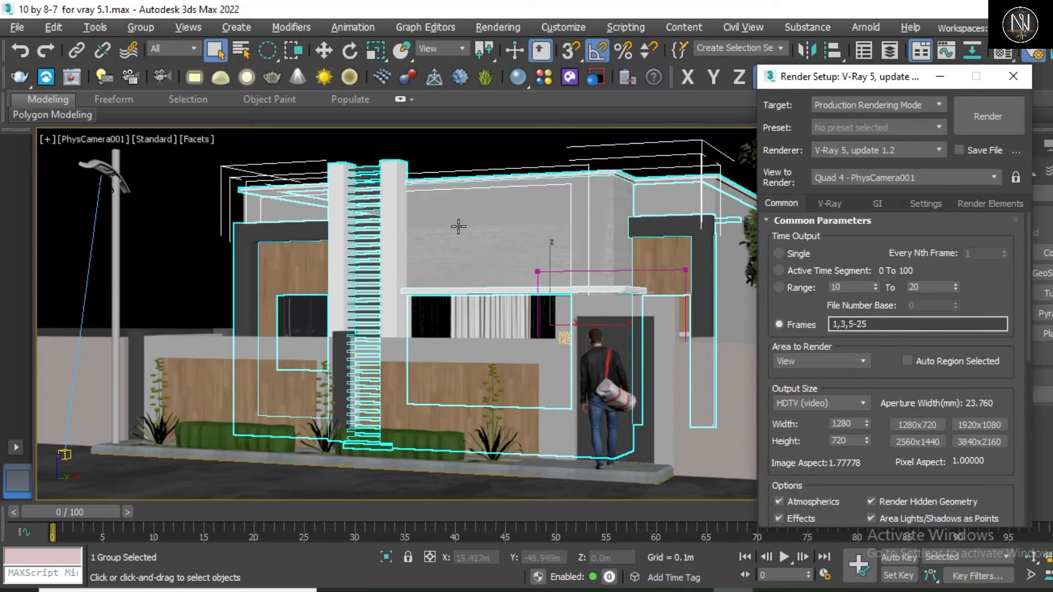
pyautogui.hotkey('shift', 'f')
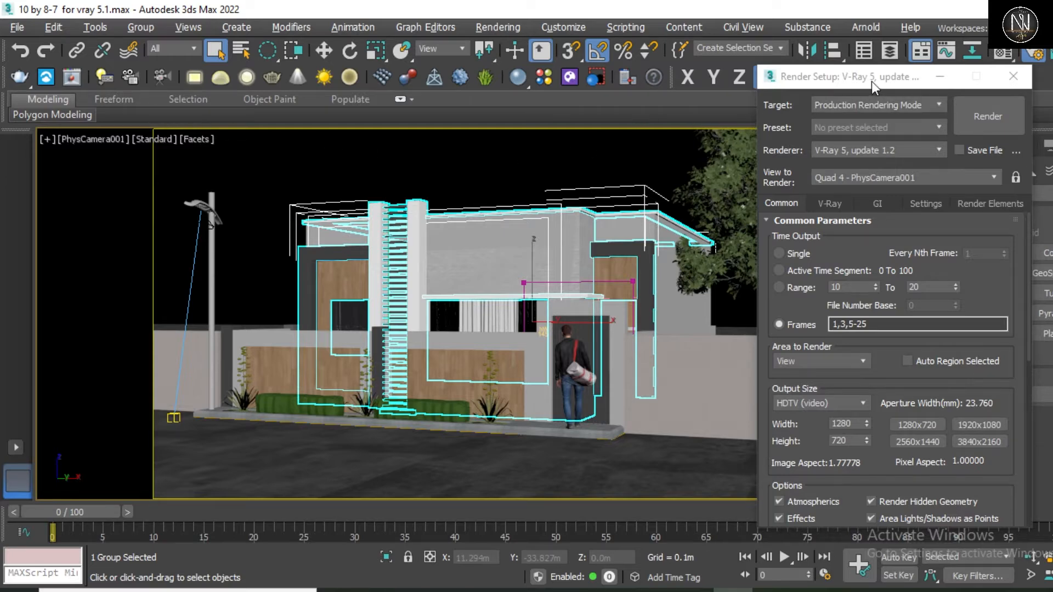
pyautogui.moveTo(871, 82); pyautogui.dragTo(769, 105)
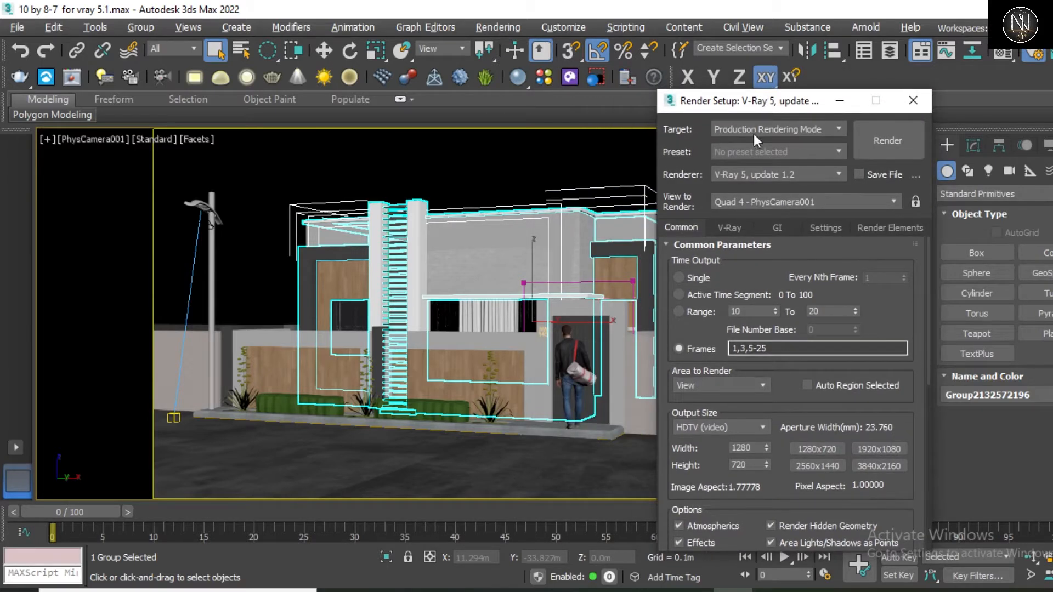
# Step: Set the area to render to Selected, and select the standing man followed by the front boundary wall group
pyautogui.click(708, 384)
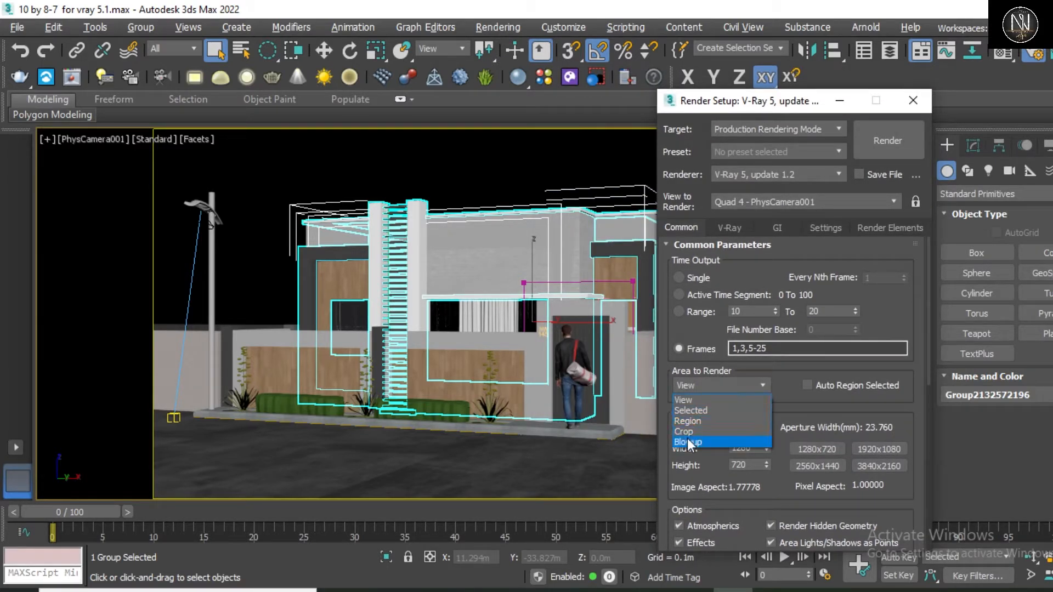
pyautogui.click(682, 411)
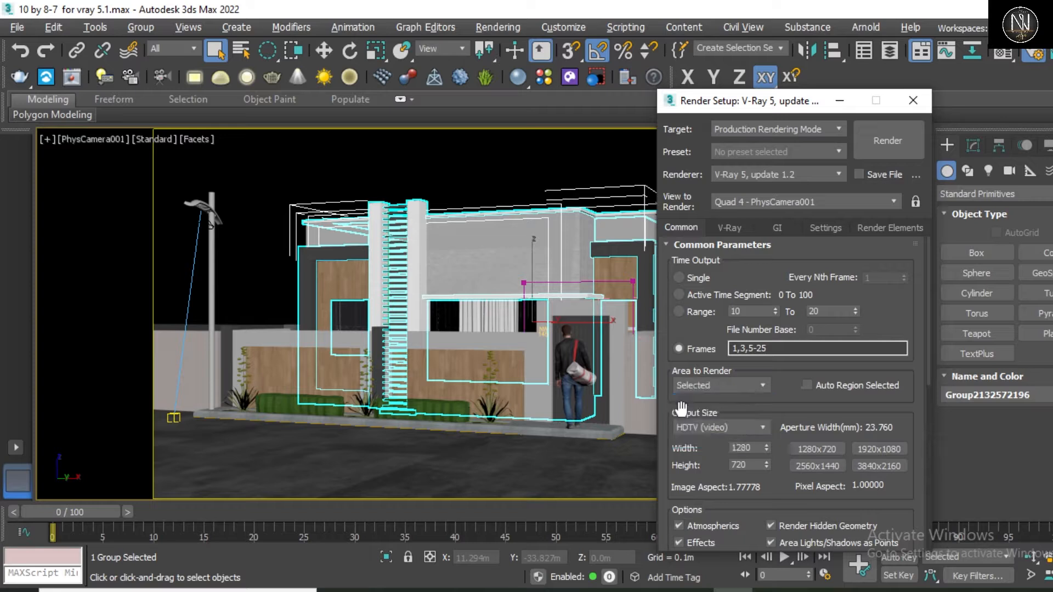
pyautogui.click(574, 373)
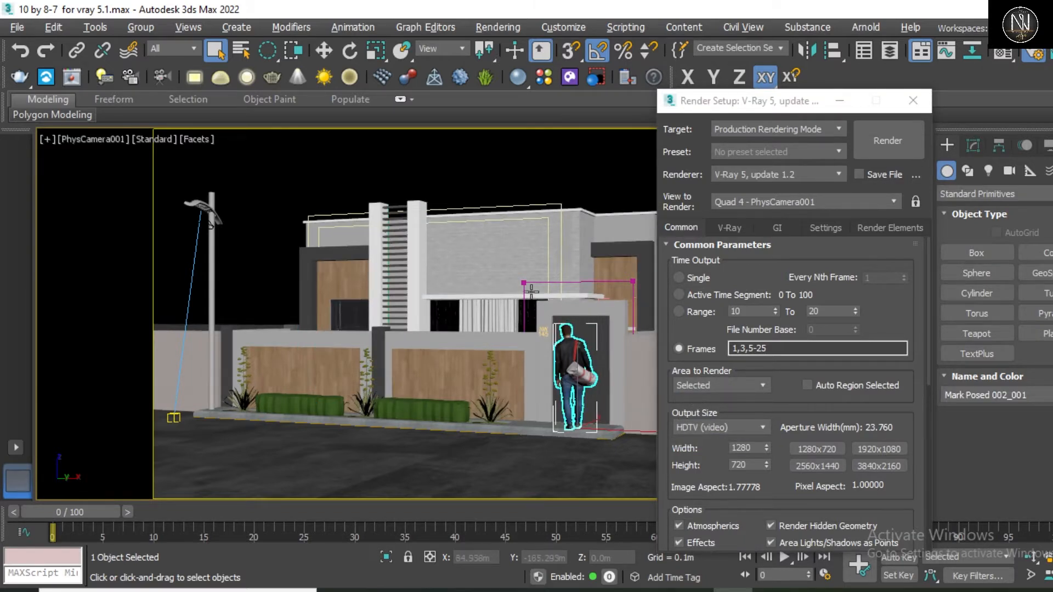
pyautogui.click(256, 344)
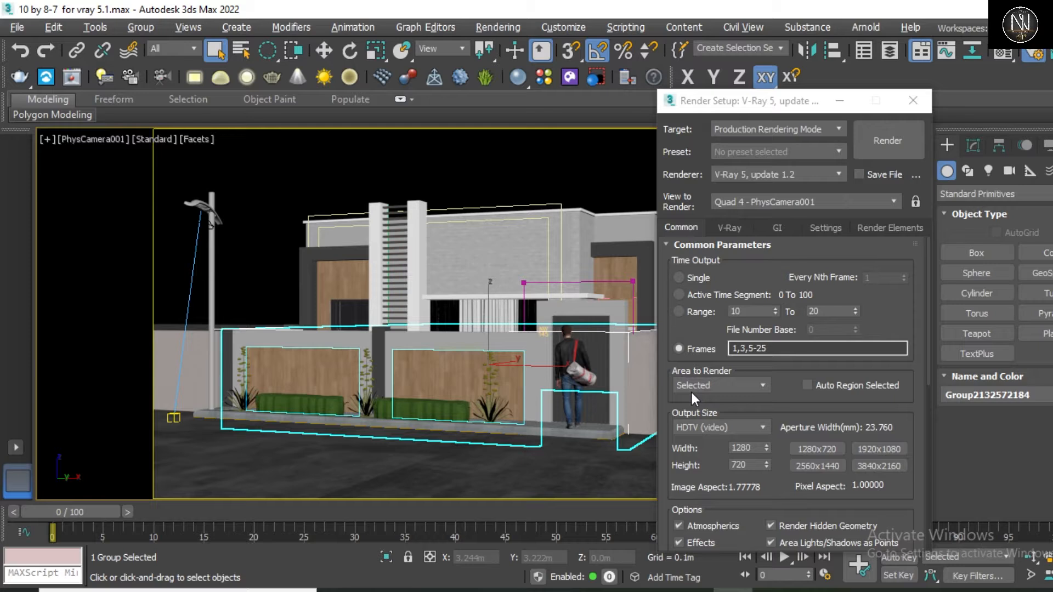
pyautogui.click(730, 283)
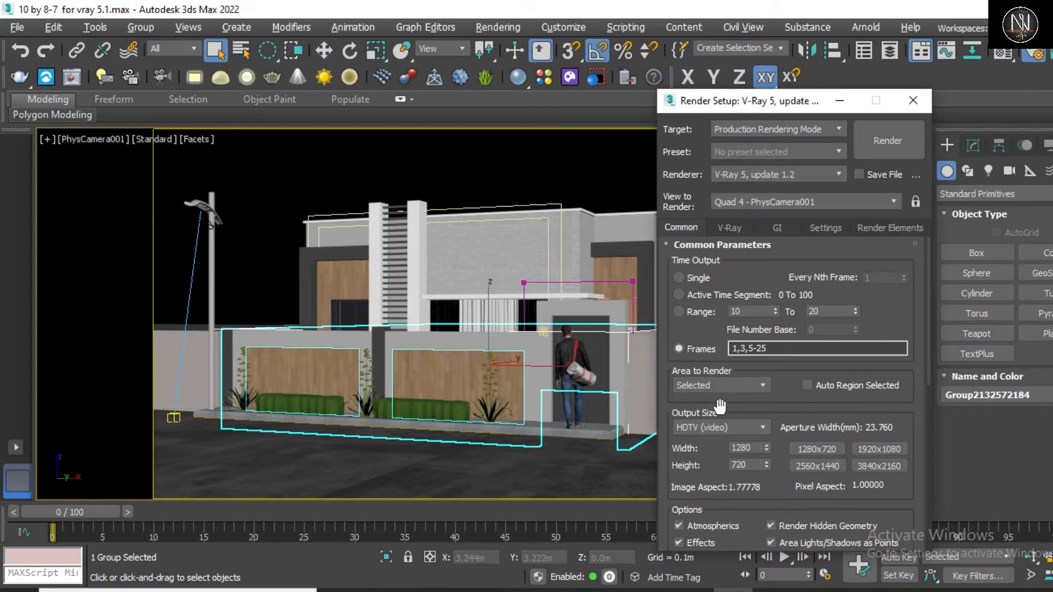
# Step: Set the area to render to Region and place the region rectangle around the man at the gate
pyautogui.click(707, 385)
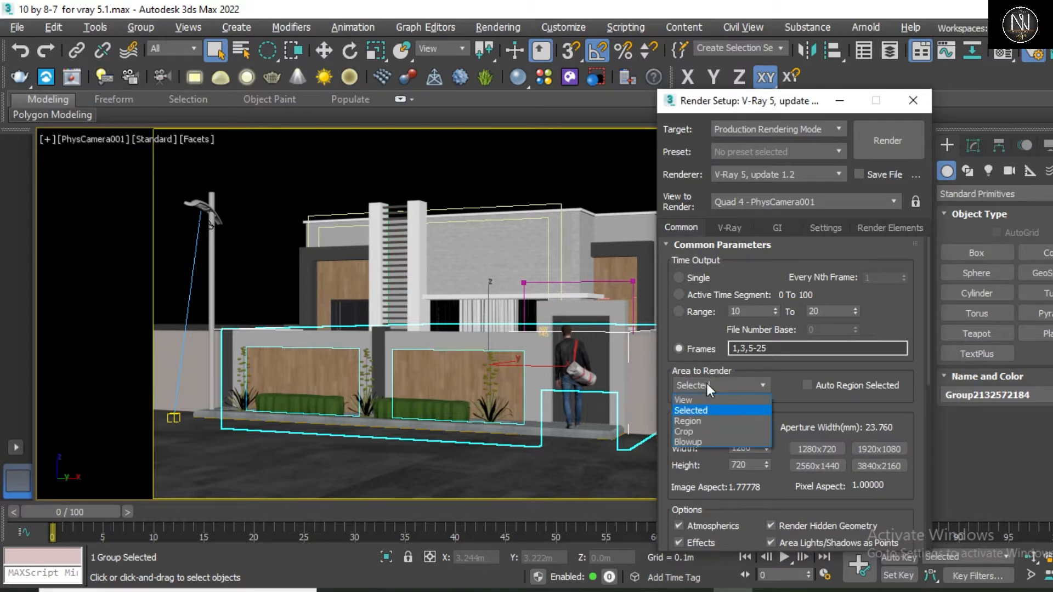
pyautogui.click(696, 421)
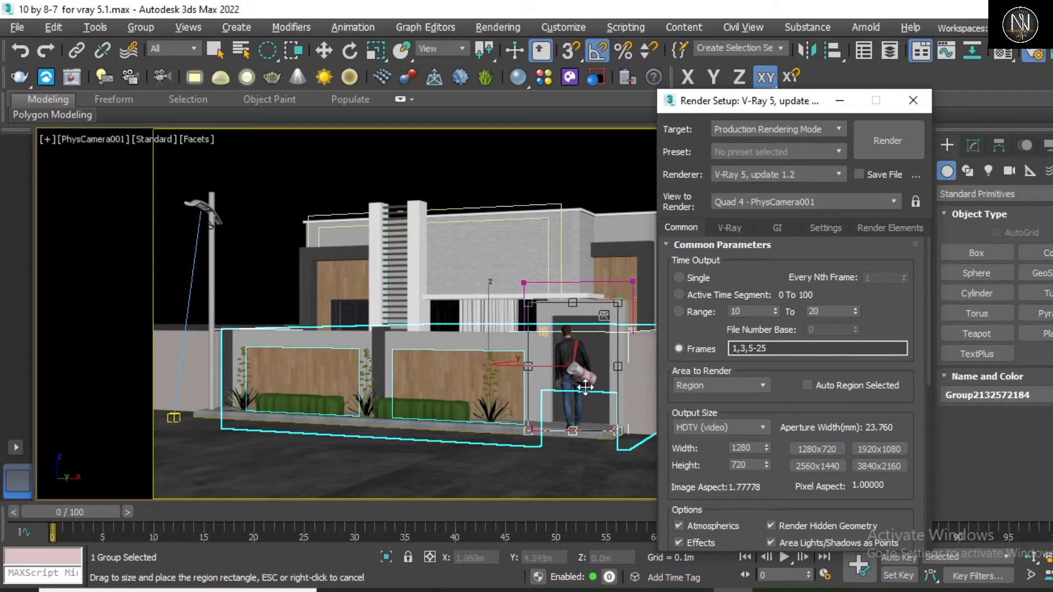
pyautogui.moveTo(574, 353); pyautogui.dragTo(590, 341)
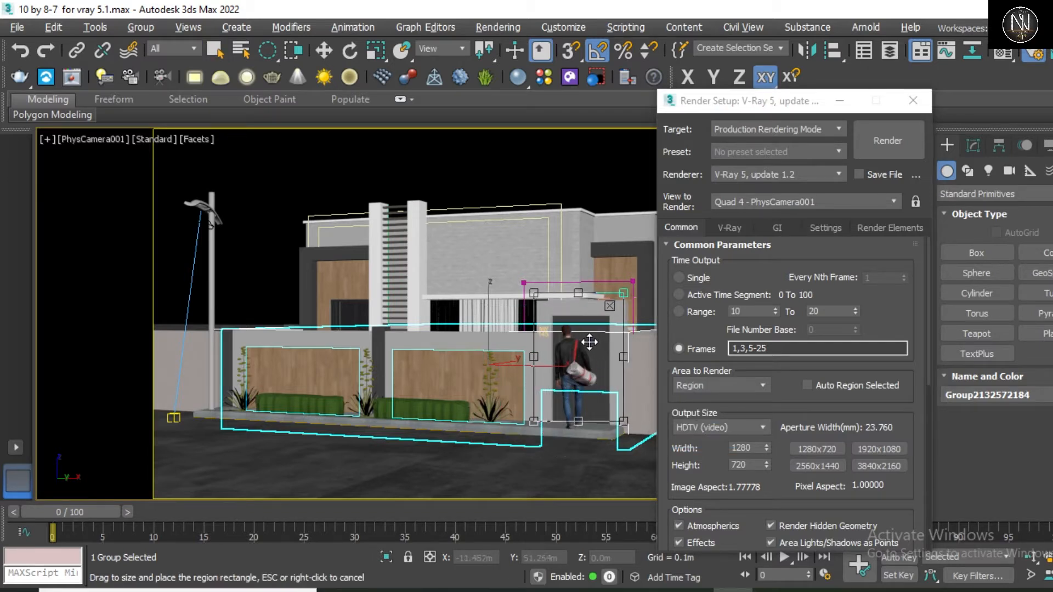
# Step: Show the last V-Ray frame buffer, reveal its render history and load the daytime exterior render of the house
pyautogui.click(725, 227)
pyautogui.click(713, 244)
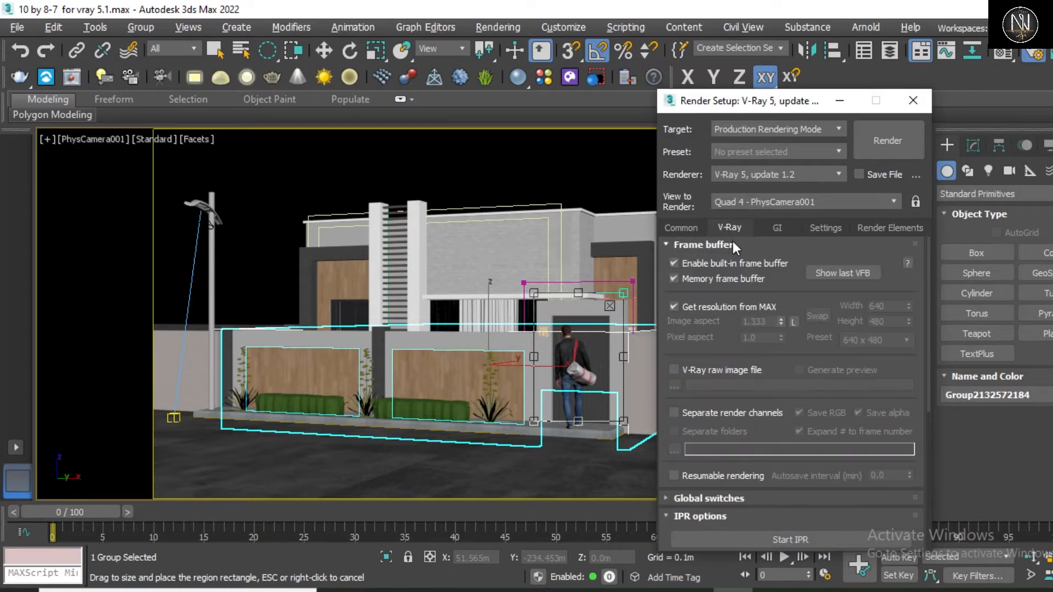
pyautogui.click(821, 274)
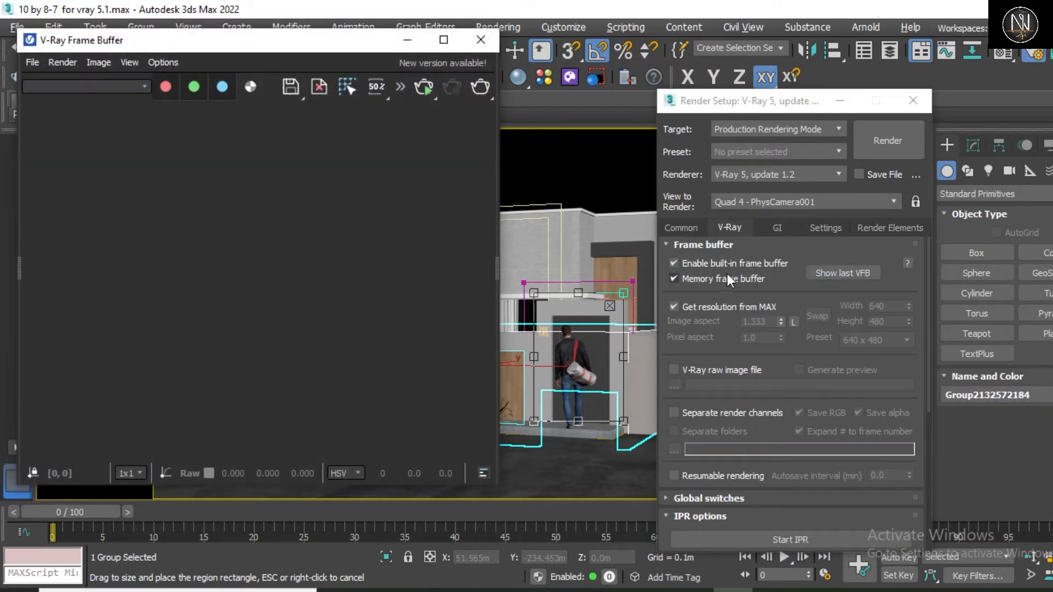
pyautogui.moveTo(20, 271); pyautogui.dragTo(145, 274)
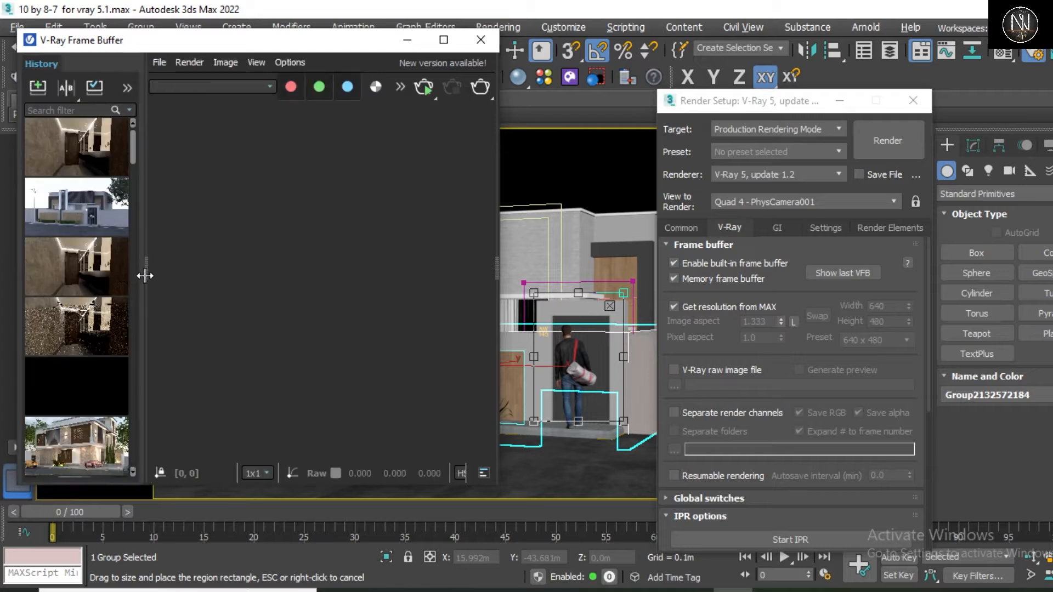
pyautogui.doubleClick(80, 215)
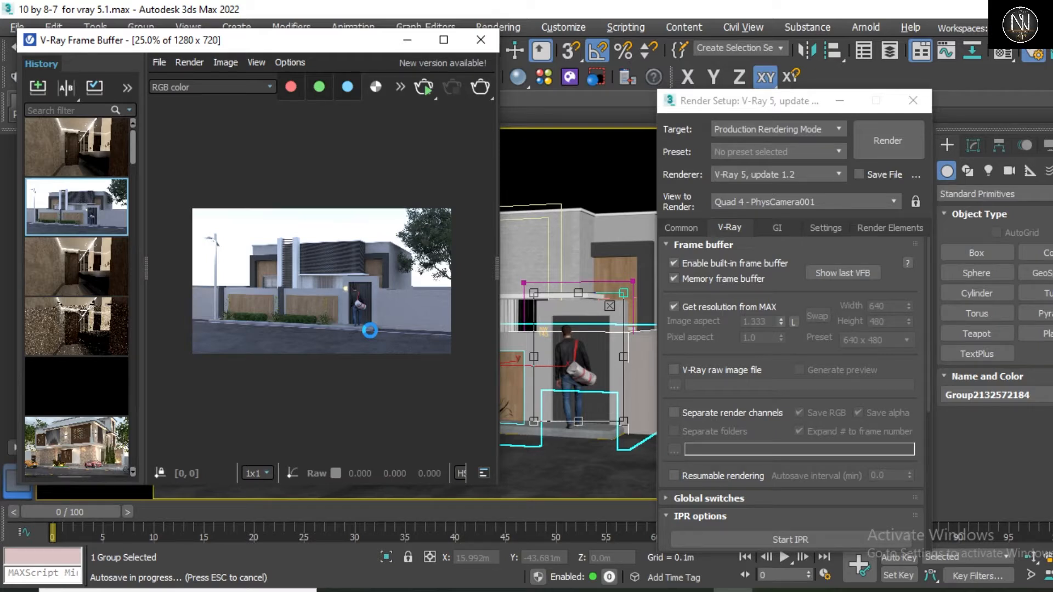
pyautogui.scroll(1, 371, 332)
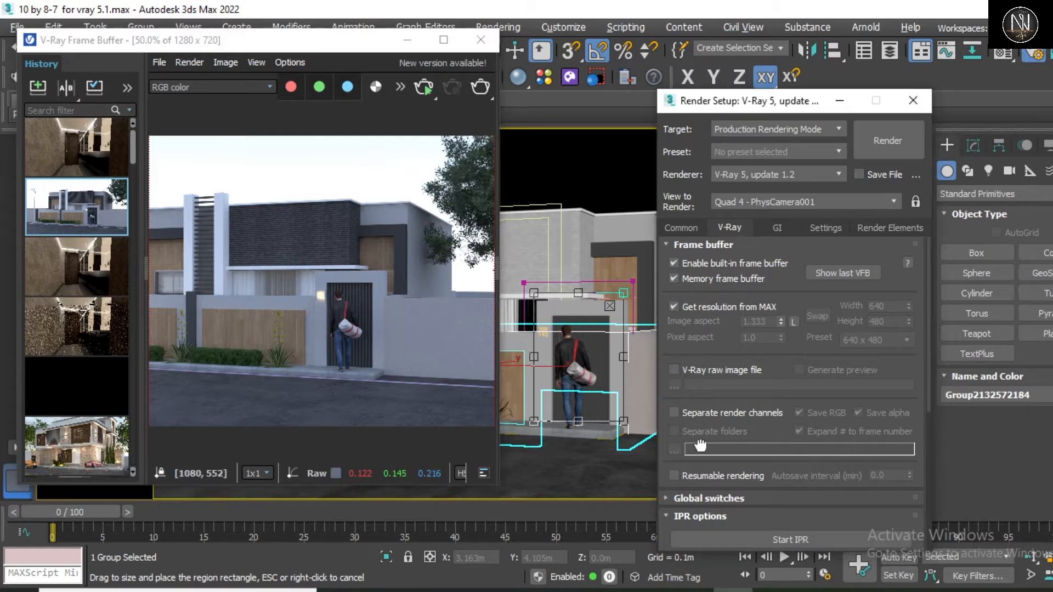
# Step: Return to the common render parameters and shift the render region slightly lower over the gate and the man
pyautogui.scroll(-5, 697, 326)
pyautogui.click(681, 227)
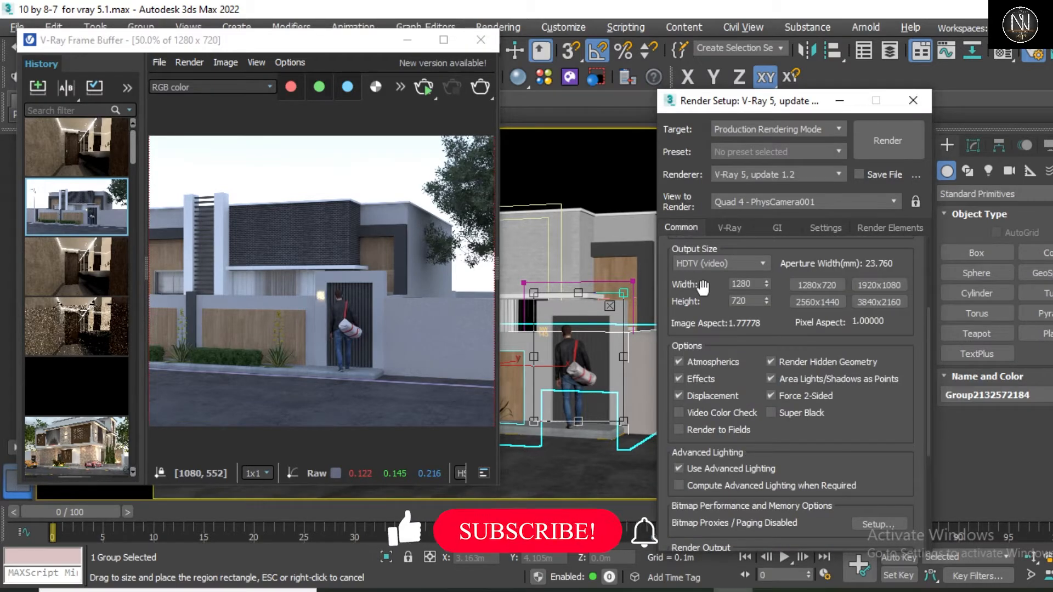
pyautogui.scroll(5, 695, 429)
pyautogui.scroll(1, 696, 429)
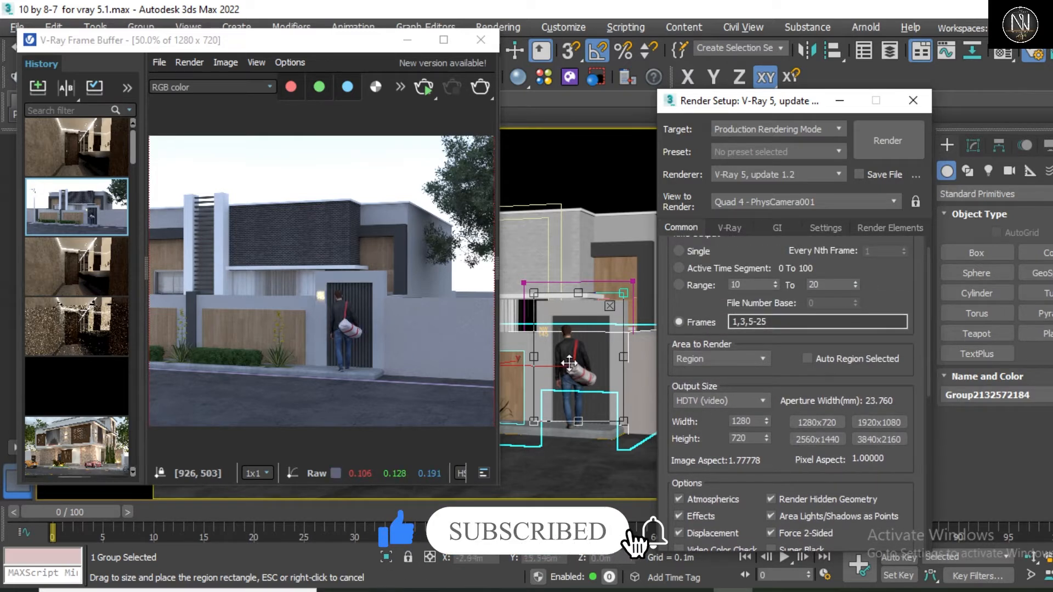
pyautogui.moveTo(576, 312); pyautogui.dragTo(577, 330)
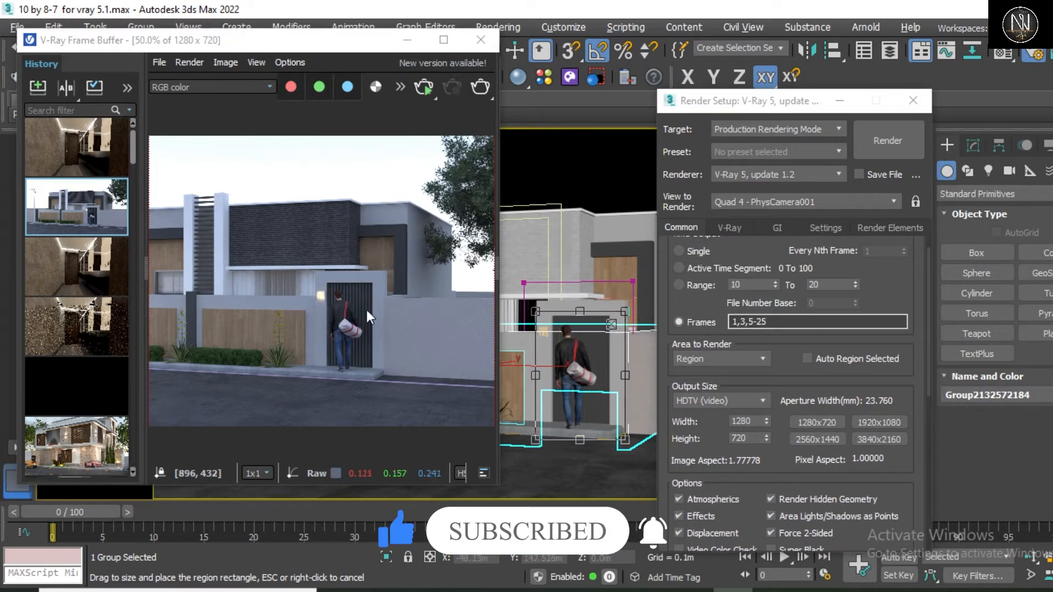
pyautogui.click(481, 99)
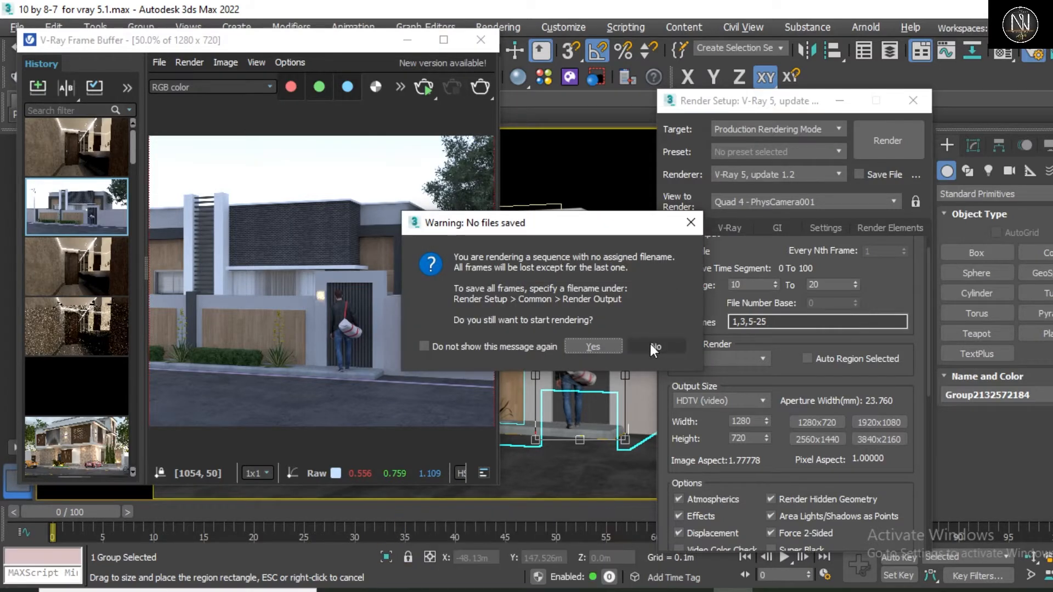
pyautogui.moveTo(575, 221); pyautogui.dragTo(422, 226)
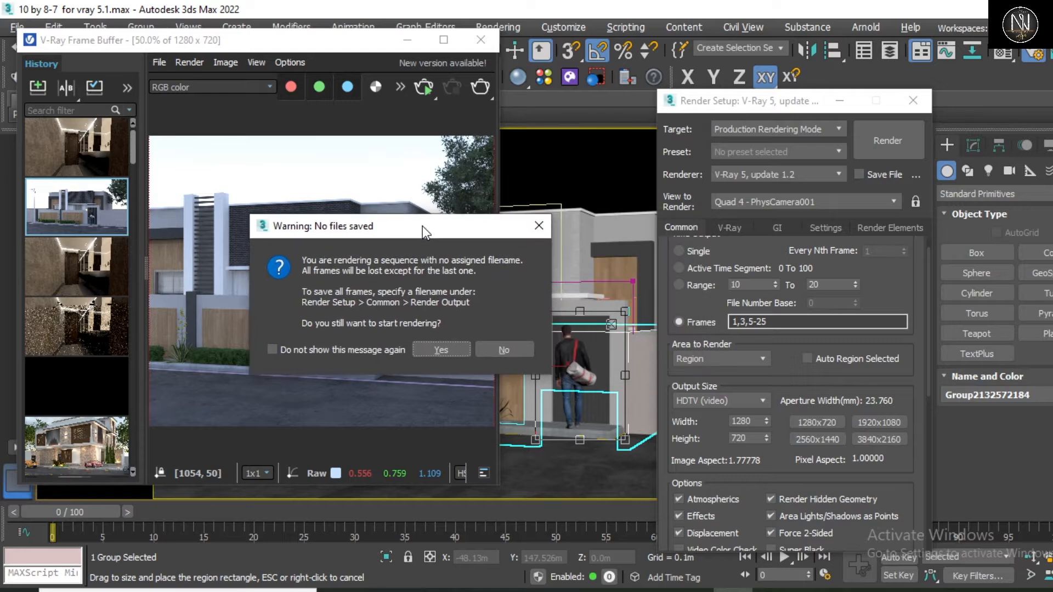
pyautogui.click(496, 348)
# Step: Set the time output to Single, render the region from the frame buffer and zoom in on the result
pyautogui.click(677, 250)
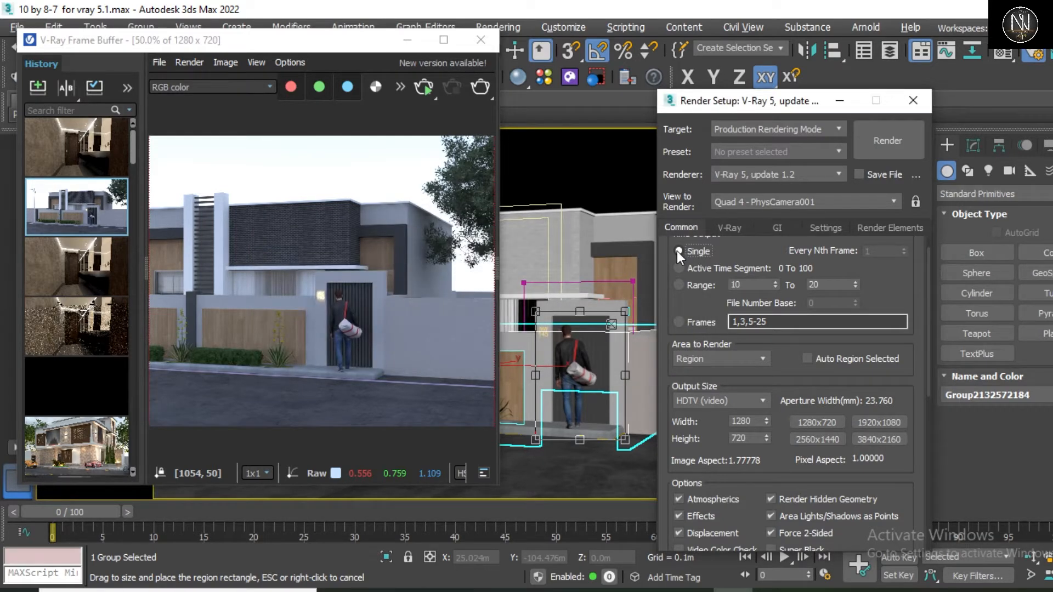
pyautogui.click(479, 88)
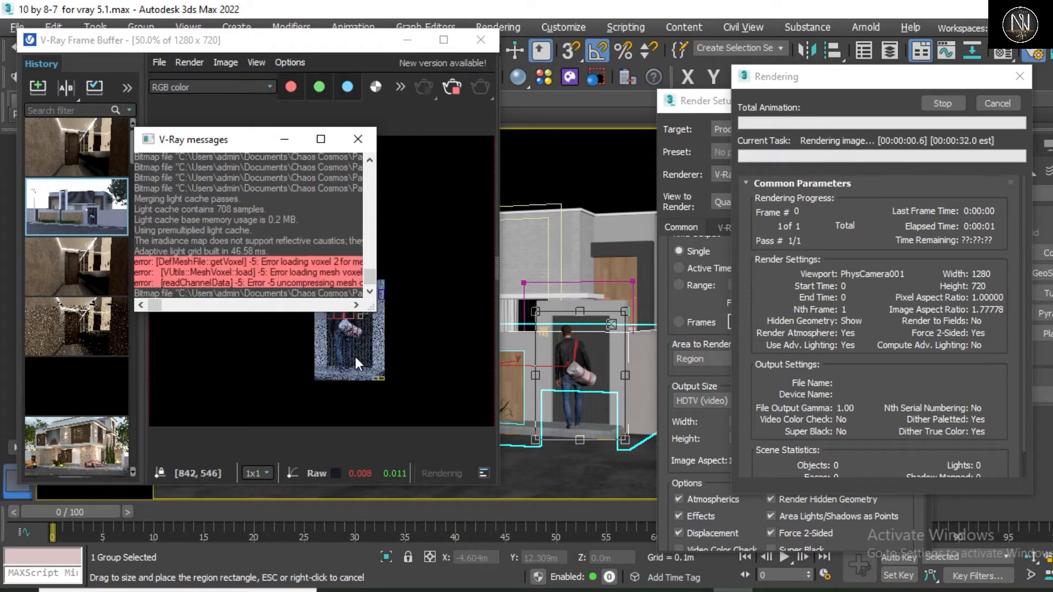
pyautogui.scroll(2, 344, 339)
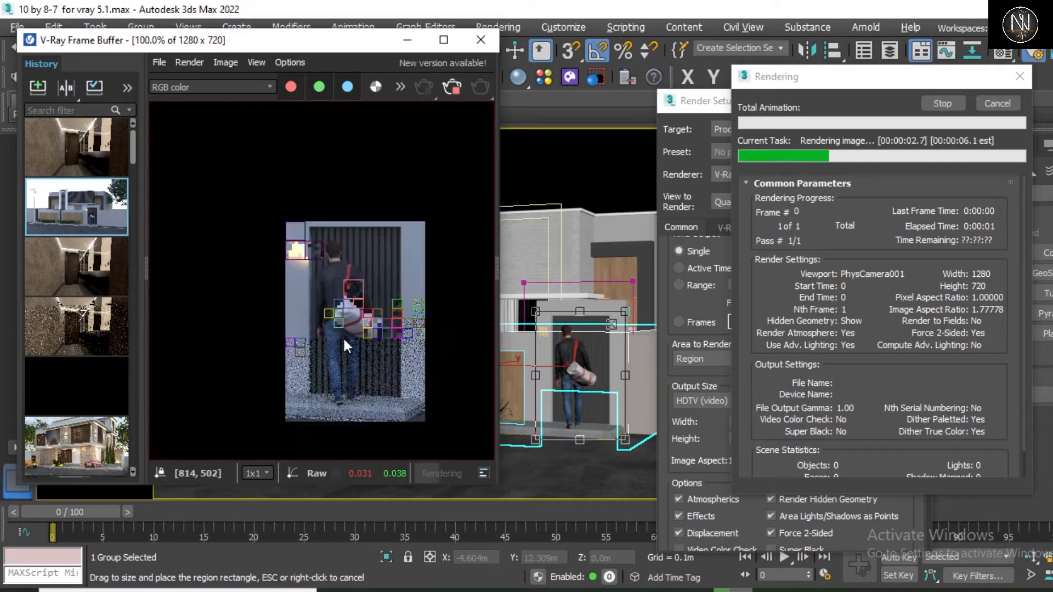
pyautogui.scroll(-1, 344, 339)
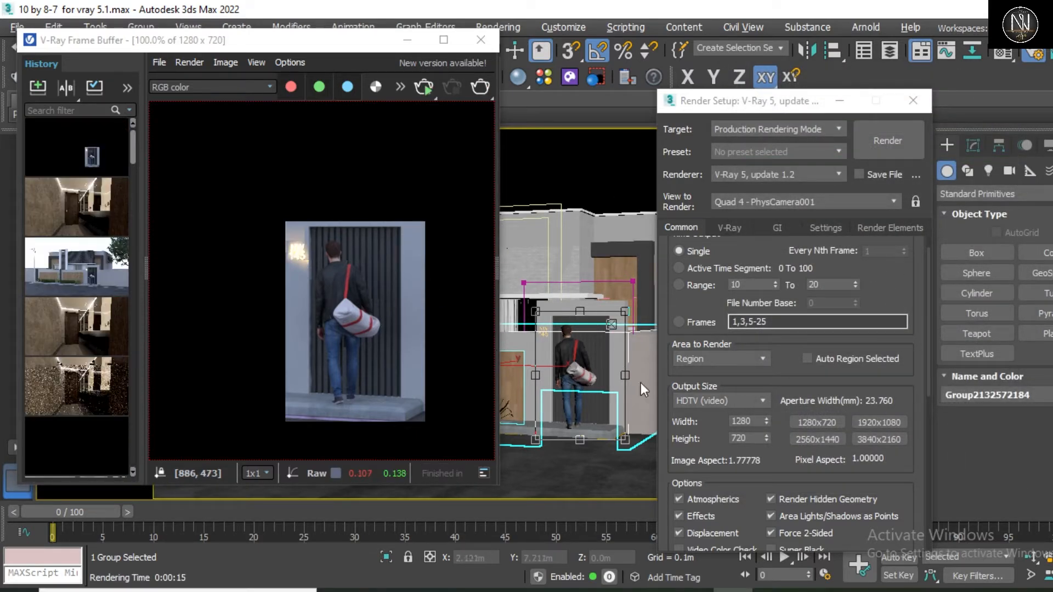
# Step: Set the area to render to Crop and load the full daytime exterior render from the frame buffer history
pyautogui.click(704, 360)
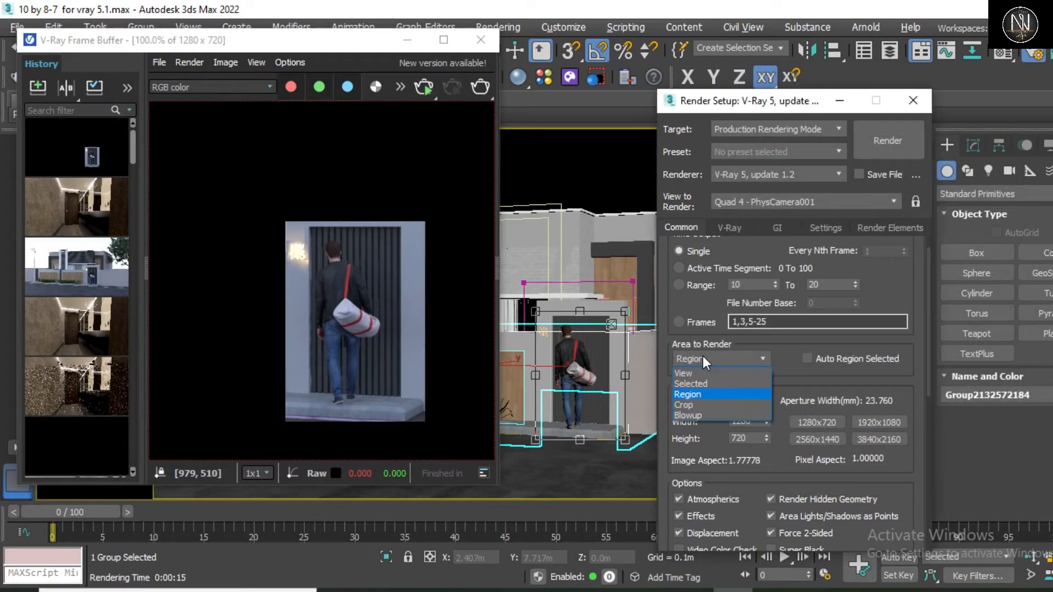
pyautogui.click(699, 406)
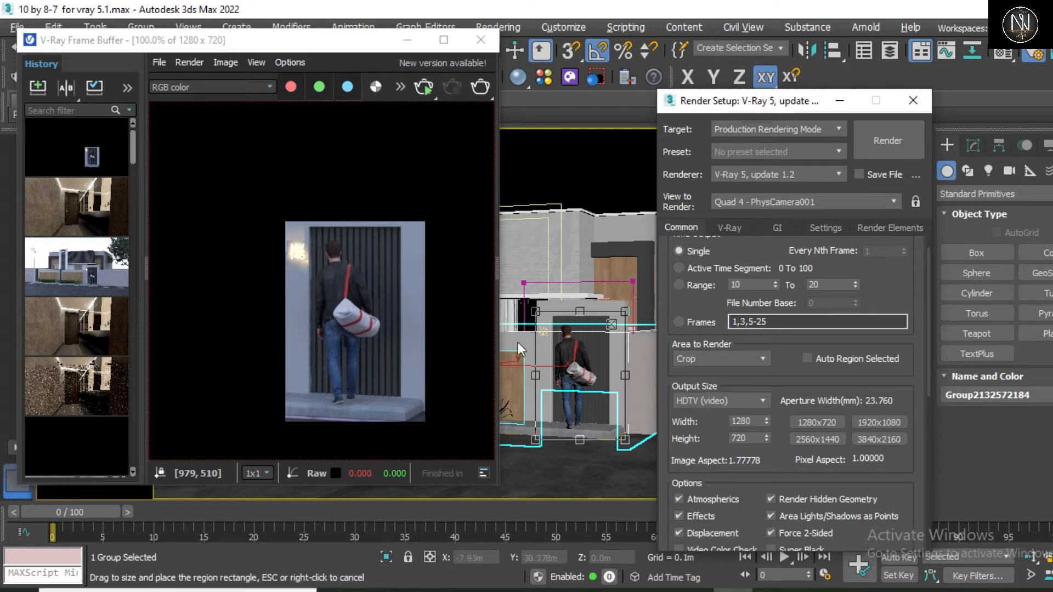
pyautogui.doubleClick(47, 258)
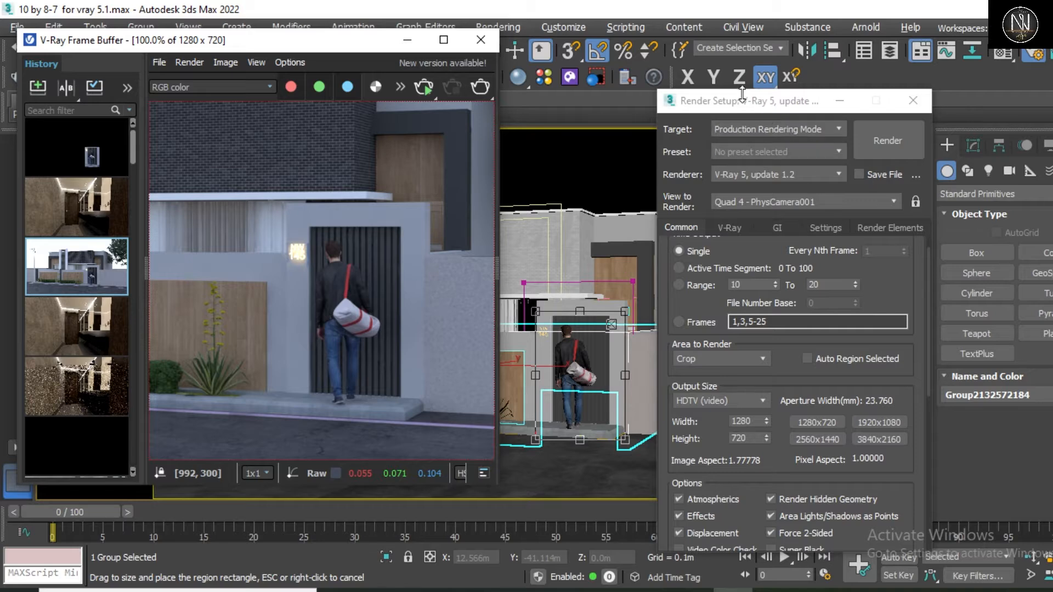
# Step: Clear the windows covering the viewport and reshape the crop rectangle around the house's street-lamp side, from the lamp post to the slatted tower
pyautogui.moveTo(746, 108); pyautogui.dragTo(943, 127)
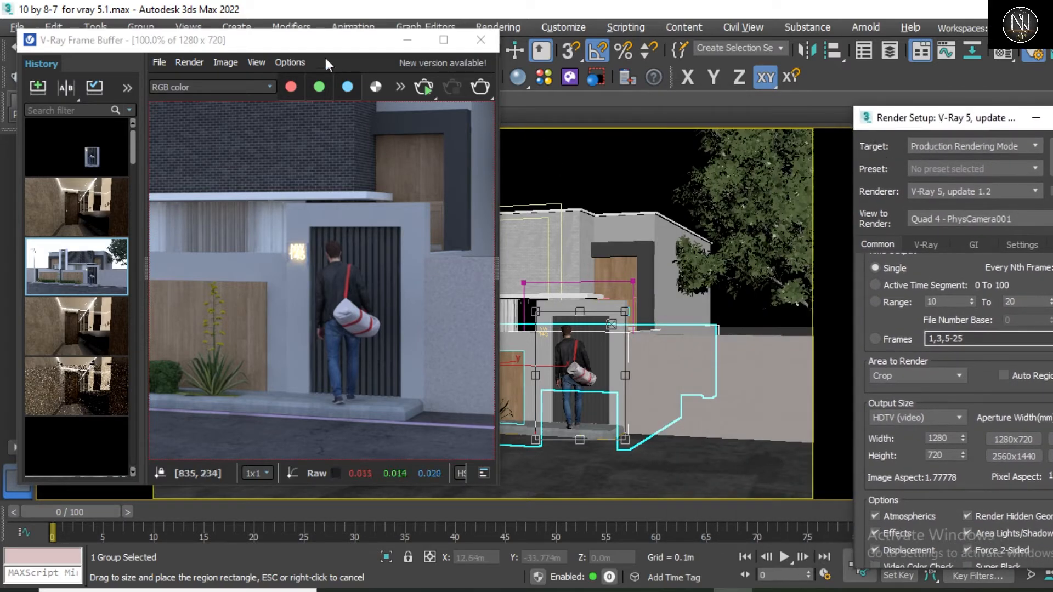
pyautogui.click(407, 41)
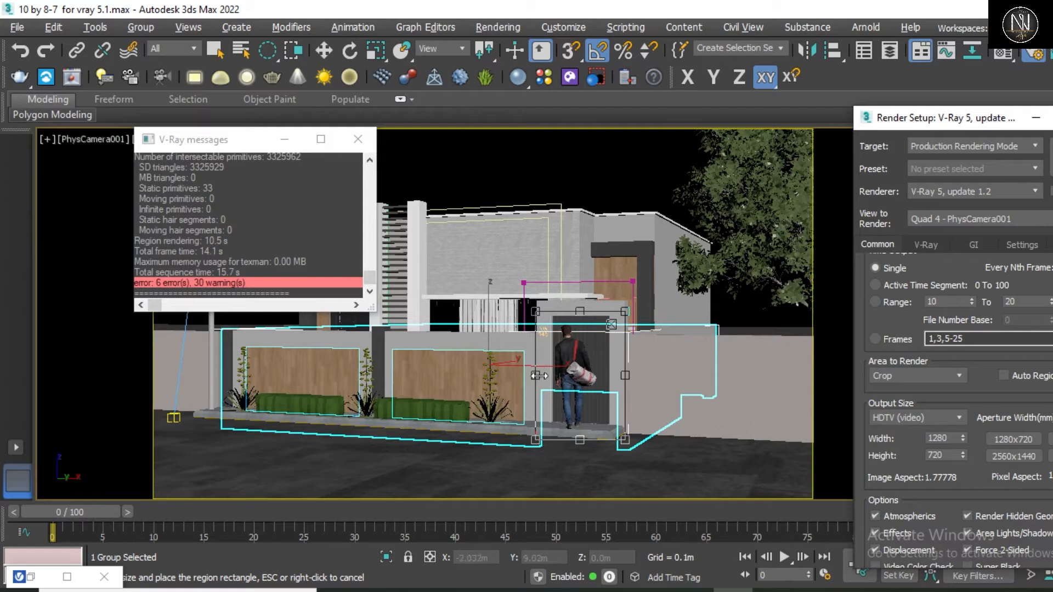
pyautogui.moveTo(538, 376); pyautogui.dragTo(194, 376)
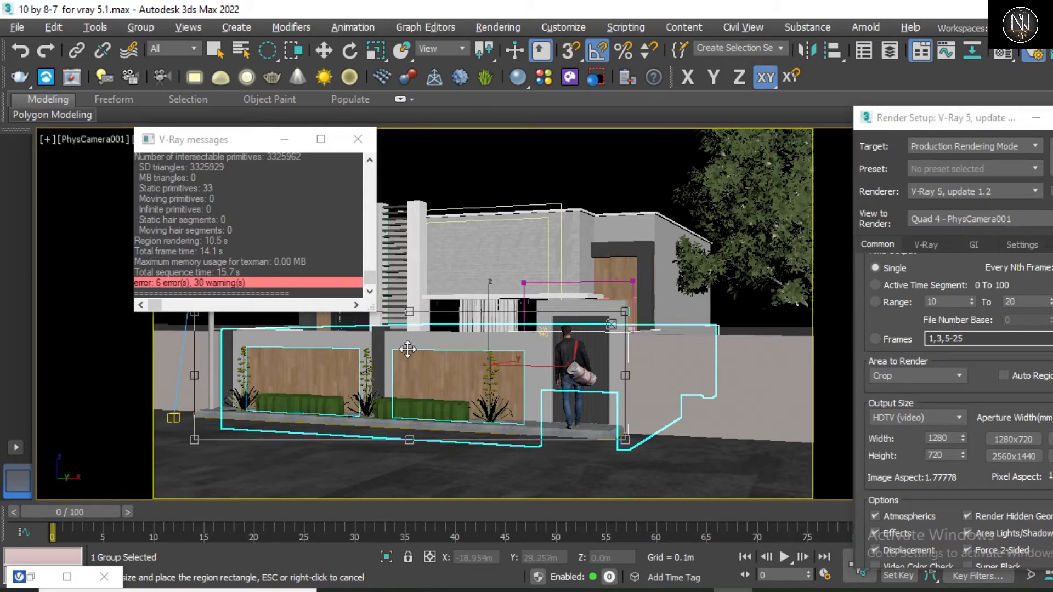
pyautogui.moveTo(410, 311); pyautogui.dragTo(409, 189)
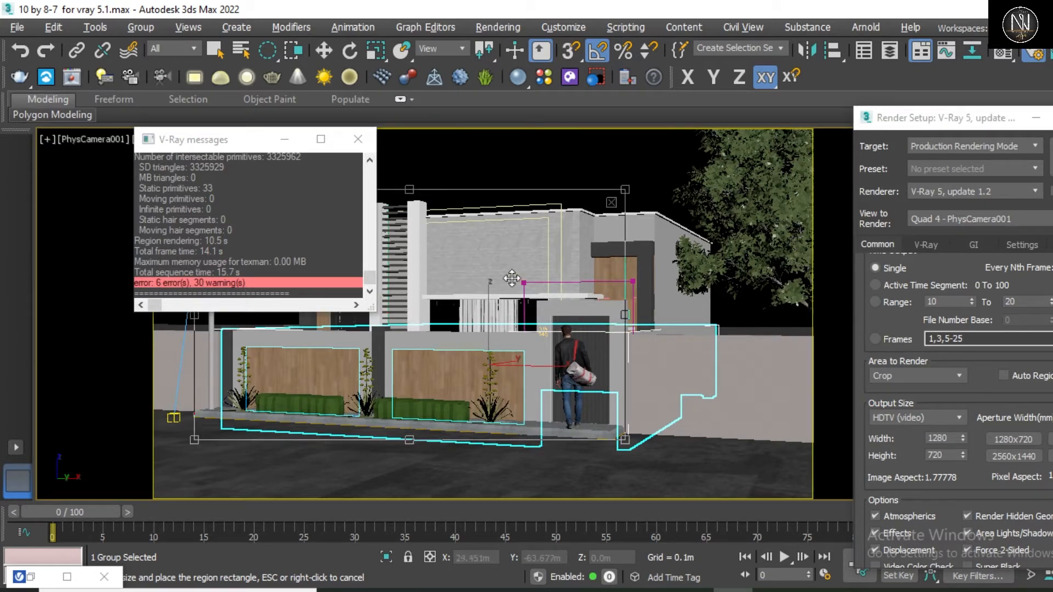
pyautogui.moveTo(621, 313); pyautogui.dragTo(387, 312)
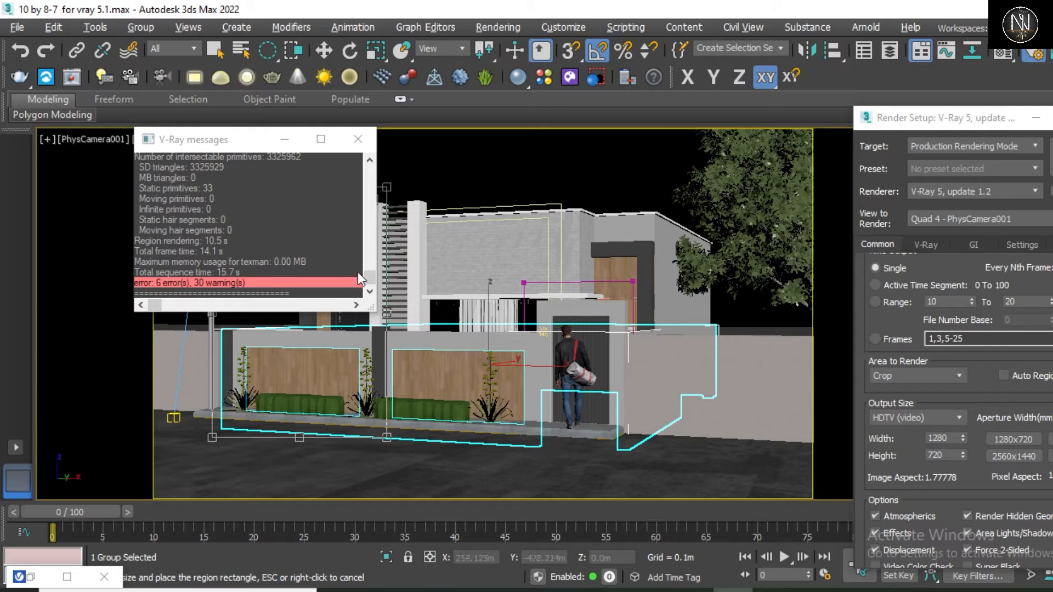
pyautogui.click(284, 139)
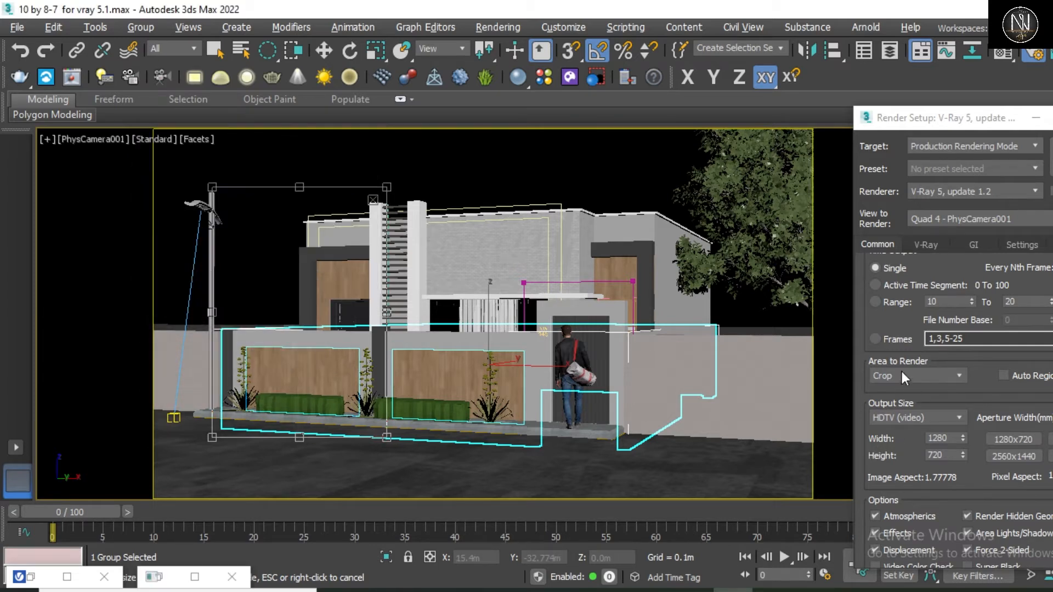
pyautogui.moveTo(316, 320); pyautogui.dragTo(335, 302)
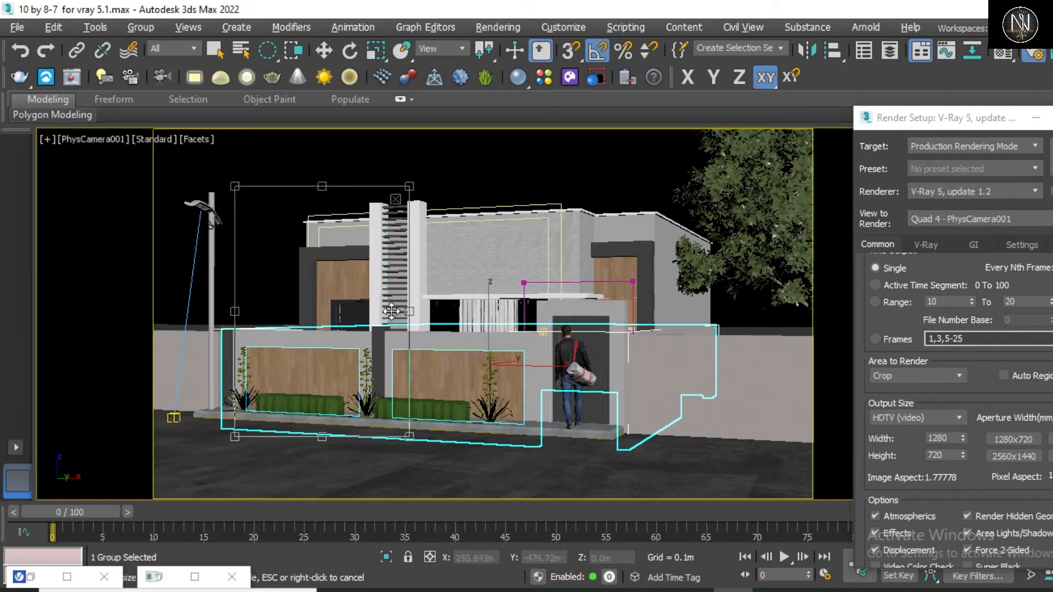
pyautogui.moveTo(406, 310); pyautogui.dragTo(425, 311)
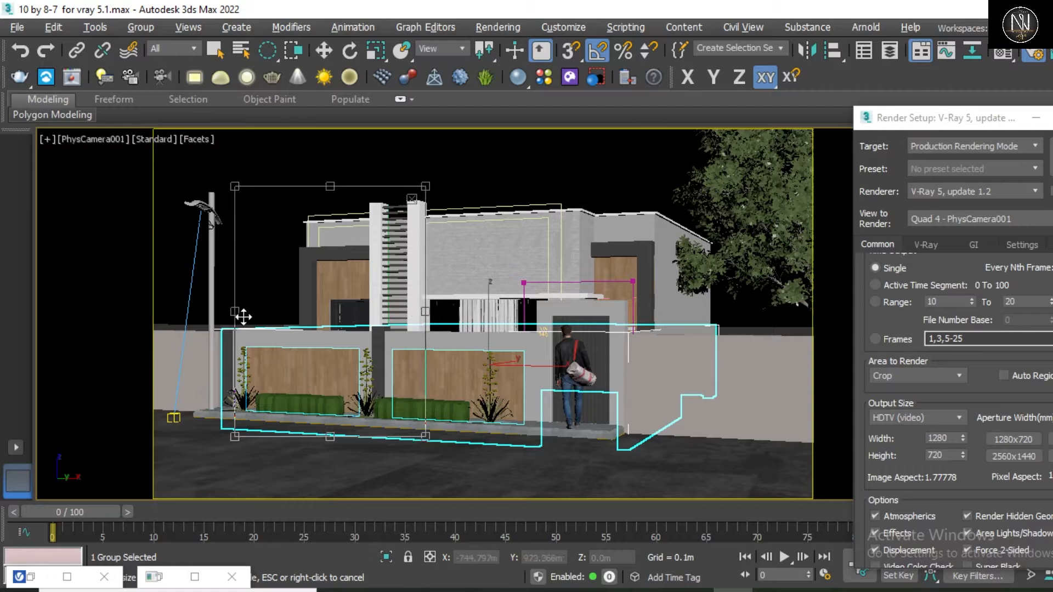
pyautogui.moveTo(235, 313); pyautogui.dragTo(209, 314)
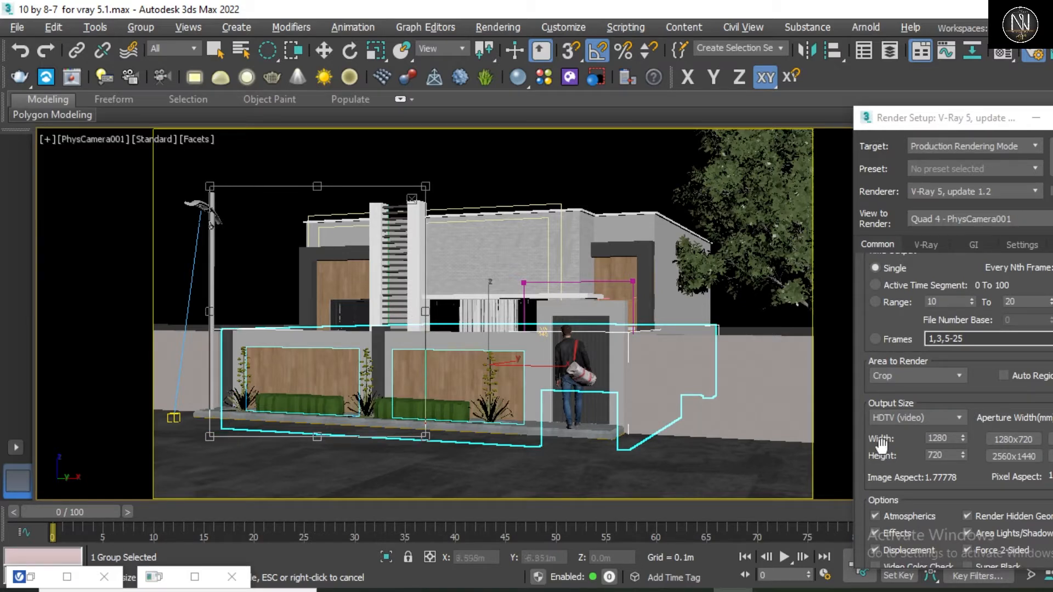
# Step: Render the cropped area from the frame buffer, zoom out on the result and arrange the frame buffer beside the render settings
pyautogui.click(892, 376)
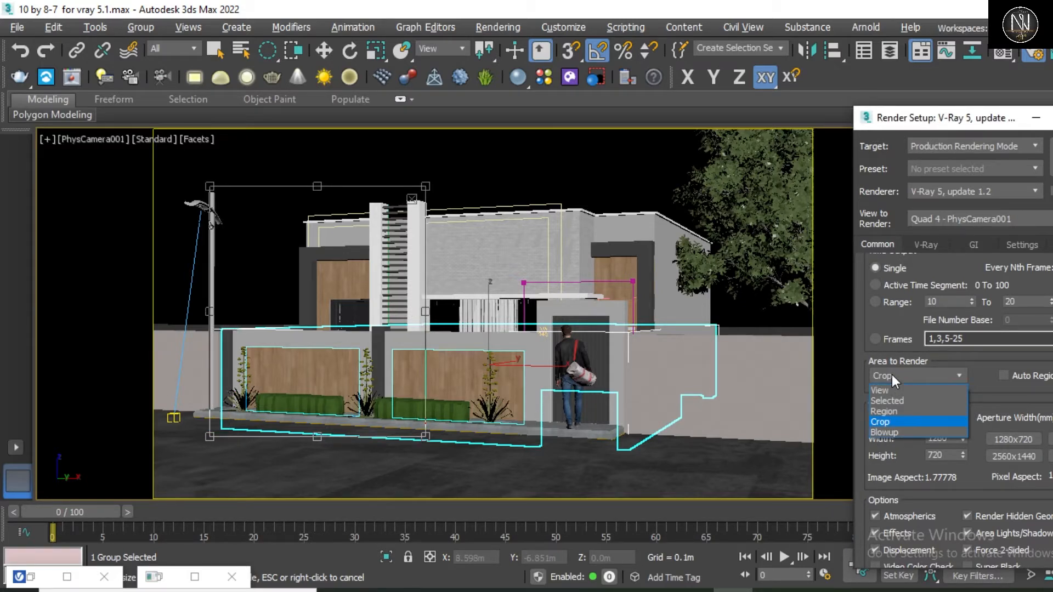
pyautogui.click(892, 375)
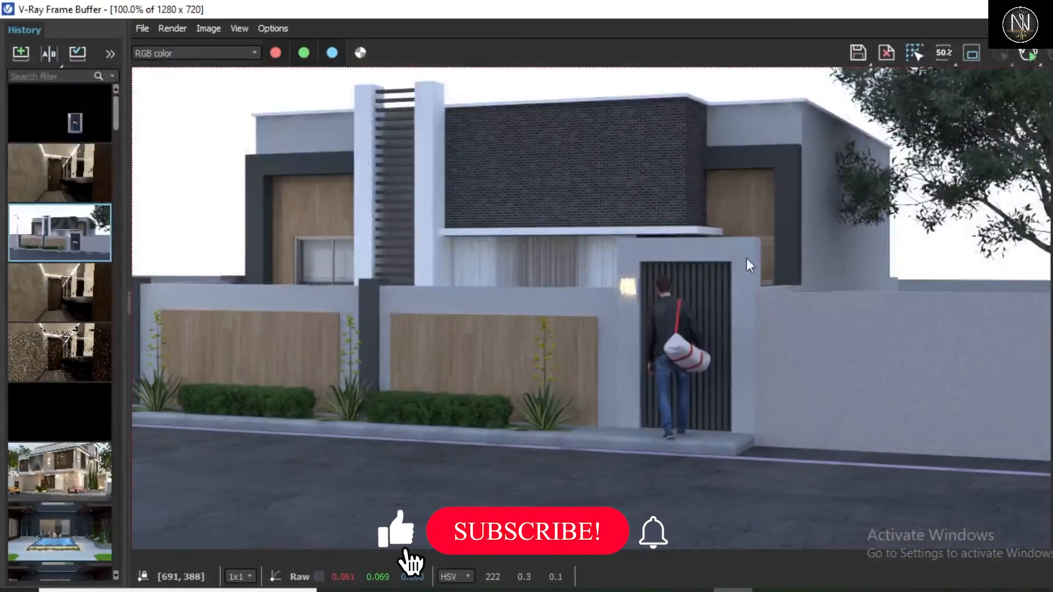
pyautogui.click(1050, 53)
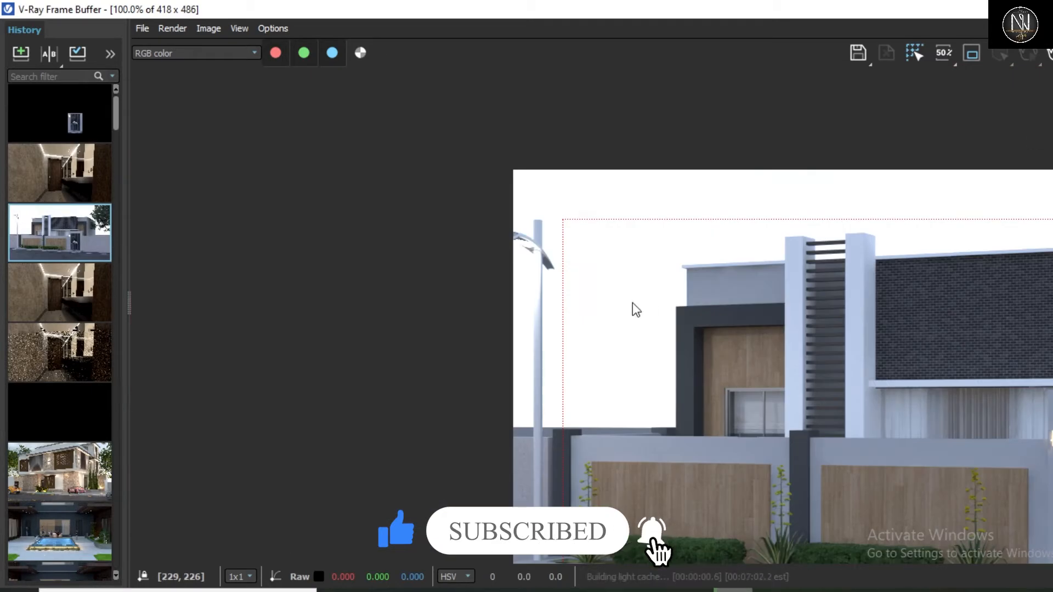
pyautogui.scroll(-1, 633, 303)
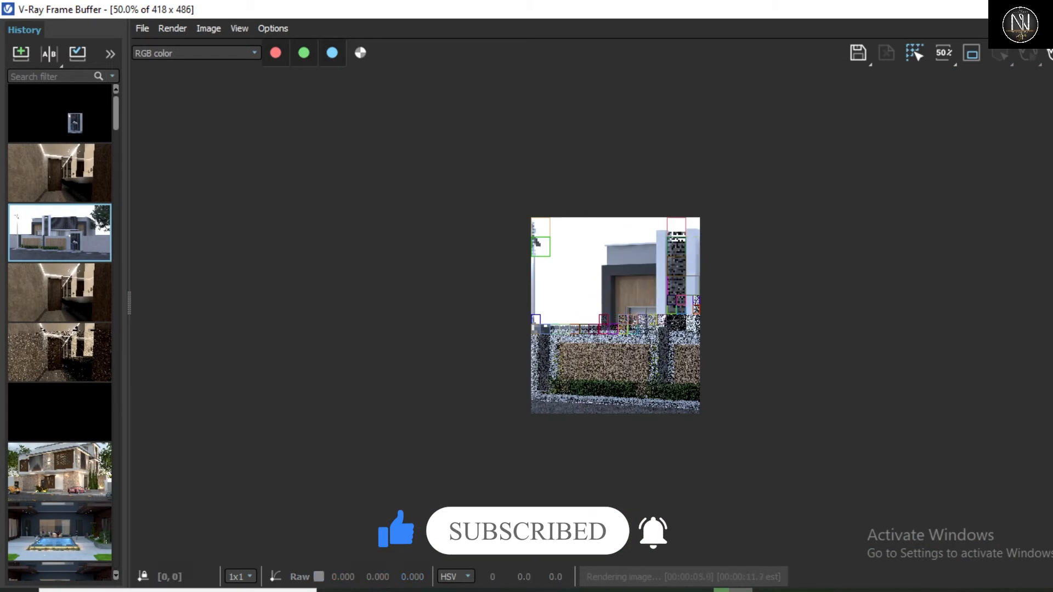
pyautogui.moveTo(362, 9); pyautogui.dragTo(435, 45)
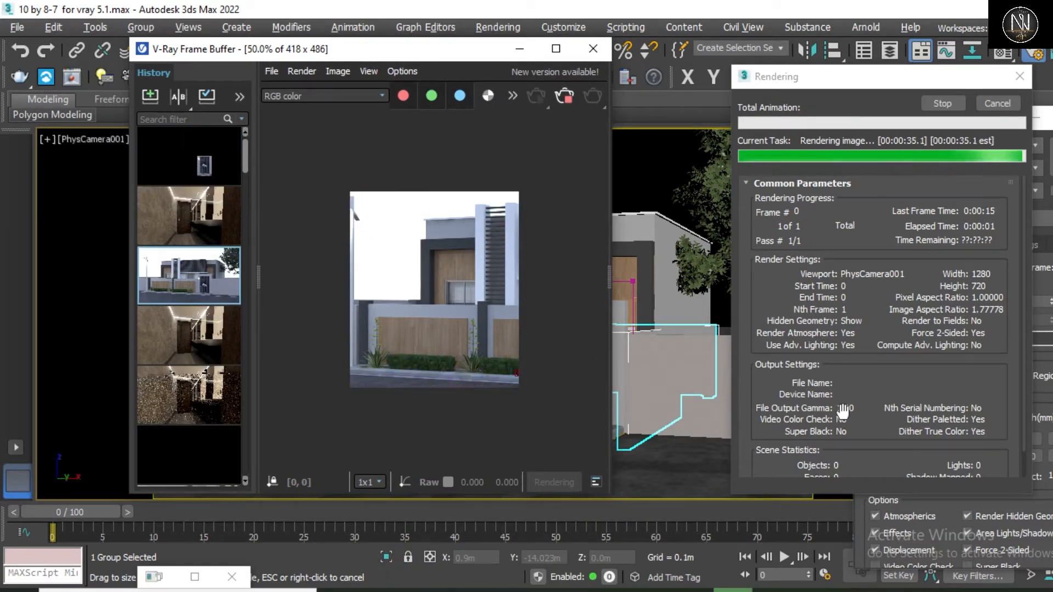
pyautogui.moveTo(900, 118); pyautogui.dragTo(728, 67)
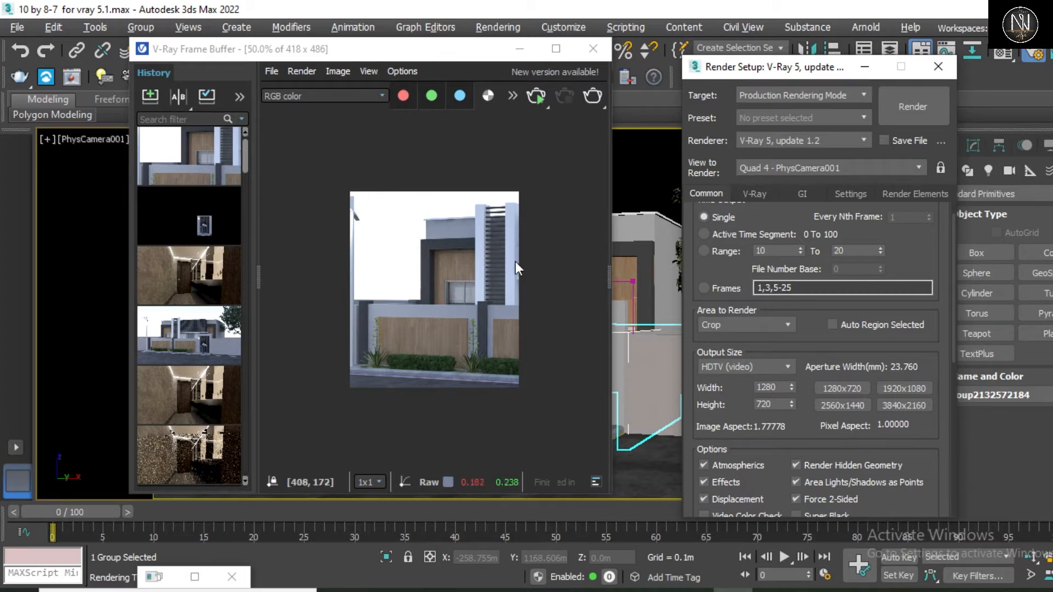
# Step: Switch the area to render back to Region and compare the gate region render with the crop render from the history
pyautogui.click(726, 331)
pyautogui.click(726, 330)
pyautogui.click(727, 330)
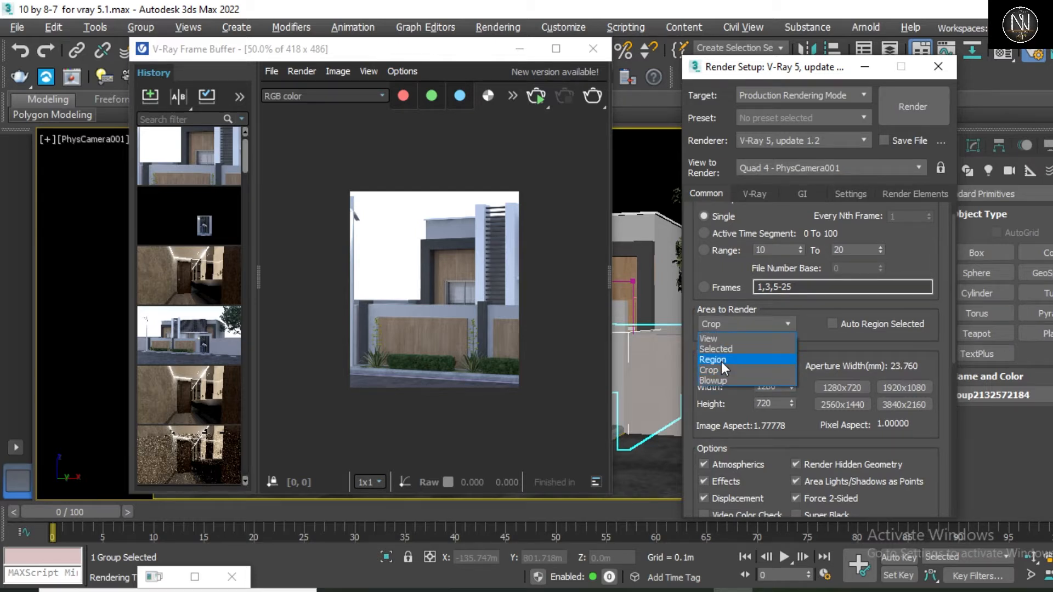
pyautogui.click(722, 361)
pyautogui.click(194, 218)
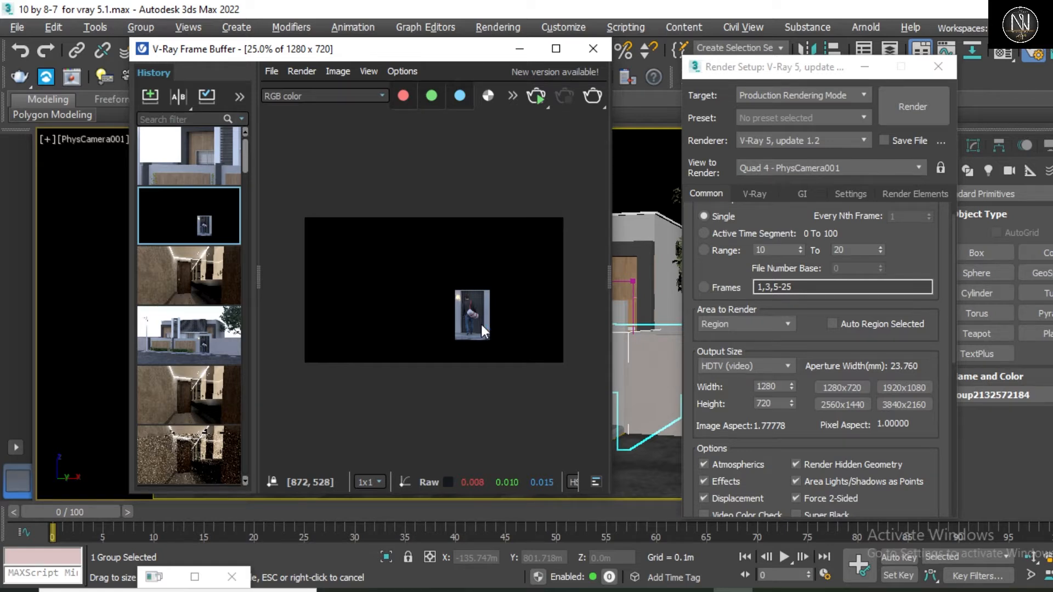
pyautogui.doubleClick(176, 151)
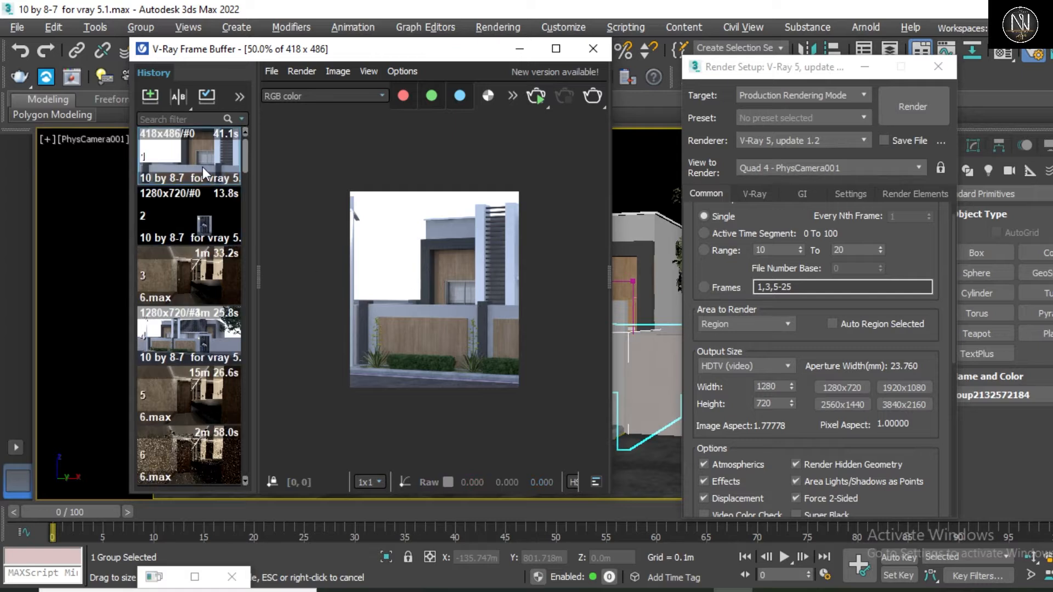
# Step: Set the area to render to Blowup, minimize the frame buffer and move the blowup rectangle over the middle of the house
pyautogui.click(724, 320)
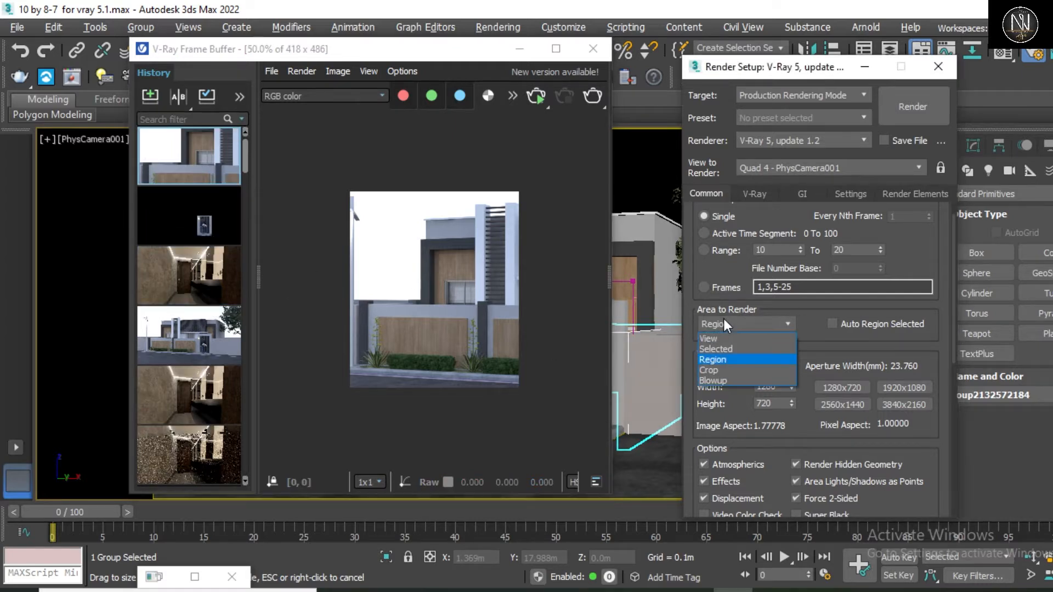
pyautogui.click(717, 380)
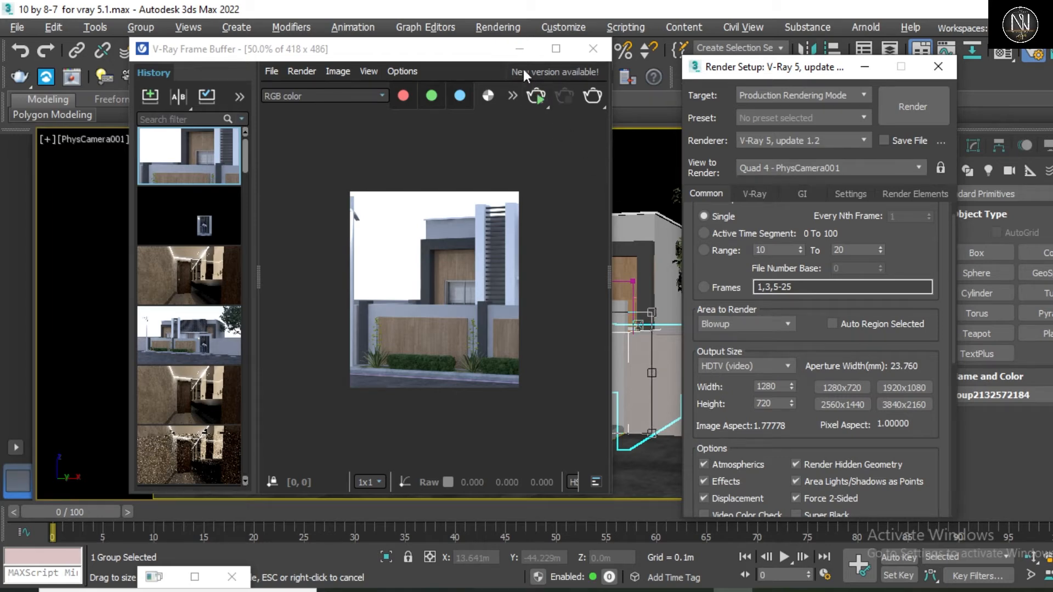
pyautogui.click(519, 51)
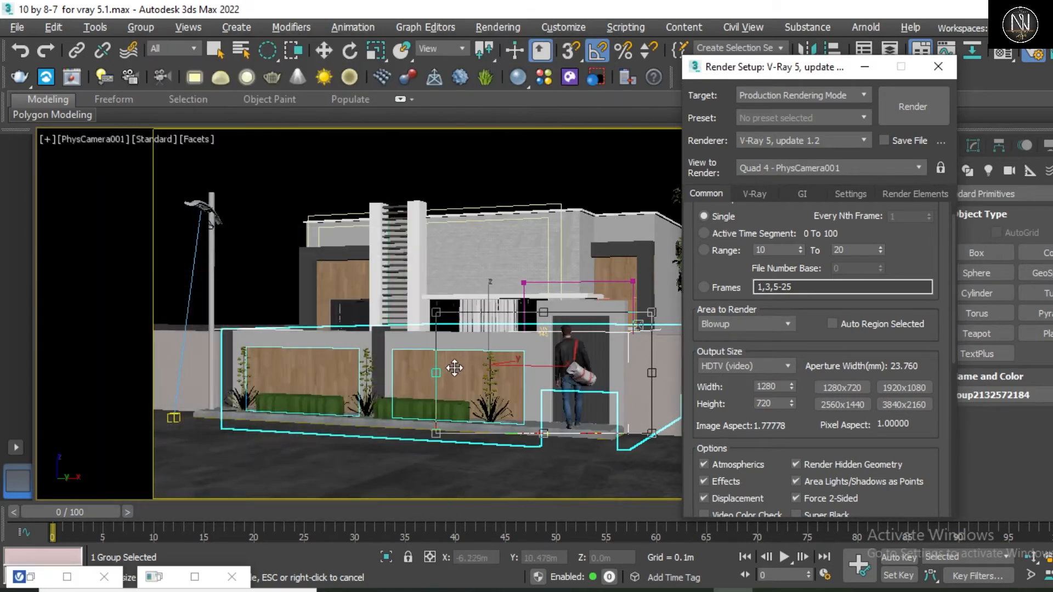
pyautogui.moveTo(379, 307); pyautogui.dragTo(356, 289)
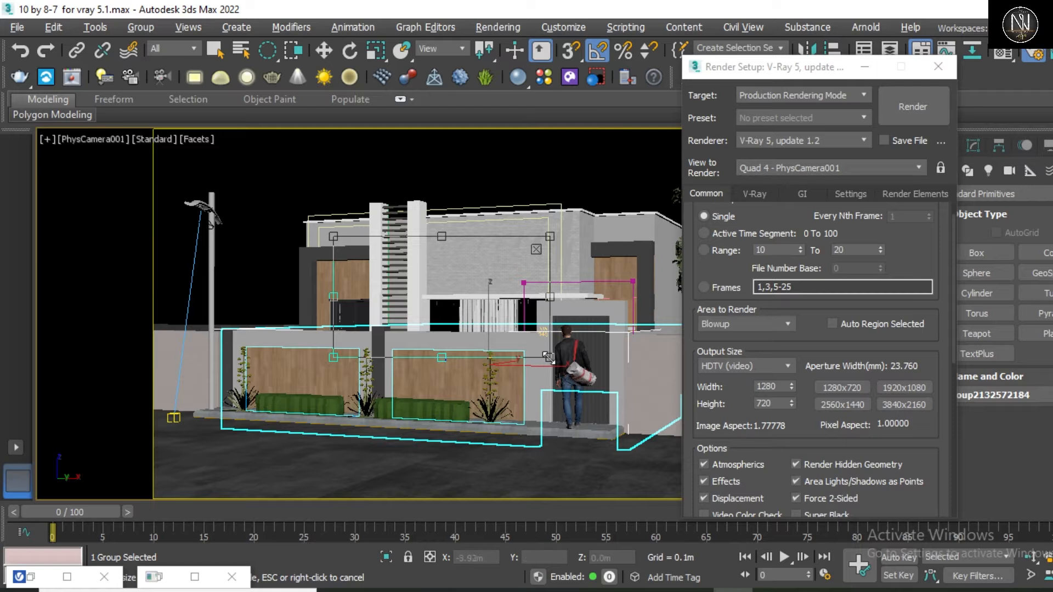
# Step: Try out different sizes and positions of the blowup rectangle between the street lamp and the upper facade
pyautogui.moveTo(549, 358); pyautogui.dragTo(612, 446)
pyautogui.moveTo(530, 343); pyautogui.dragTo(372, 268)
pyautogui.moveTo(536, 358); pyautogui.dragTo(384, 275)
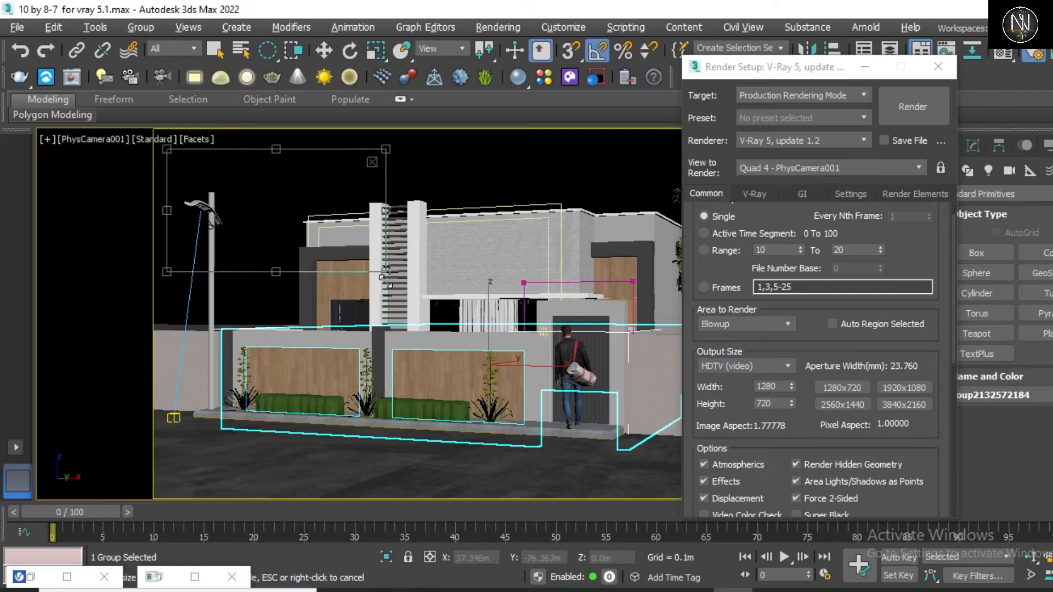
pyautogui.moveTo(276, 275); pyautogui.dragTo(327, 333)
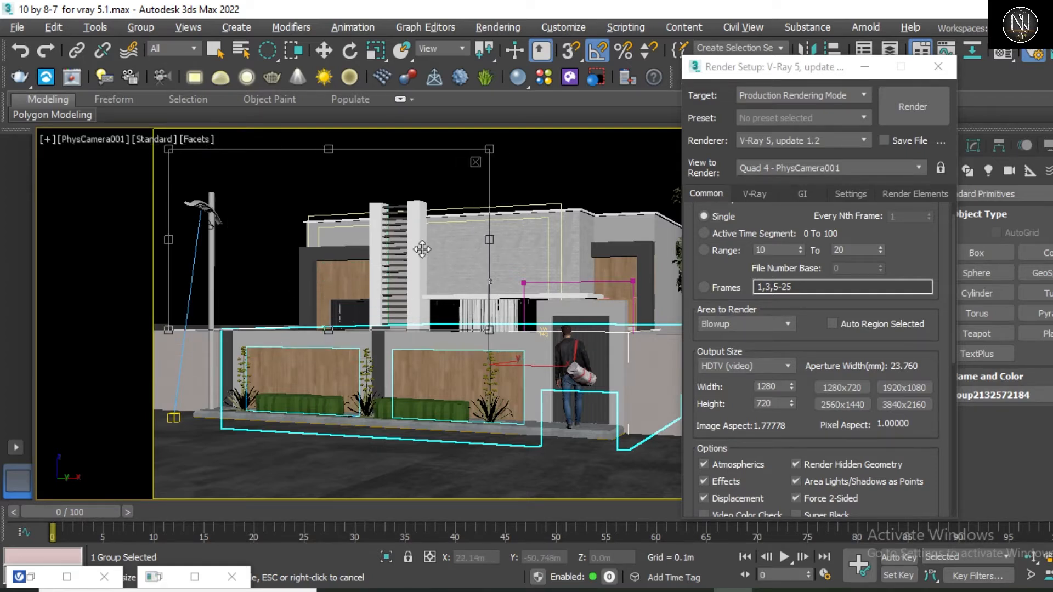
pyautogui.moveTo(422, 250); pyautogui.dragTo(486, 306)
pyautogui.moveTo(380, 281); pyautogui.dragTo(420, 248)
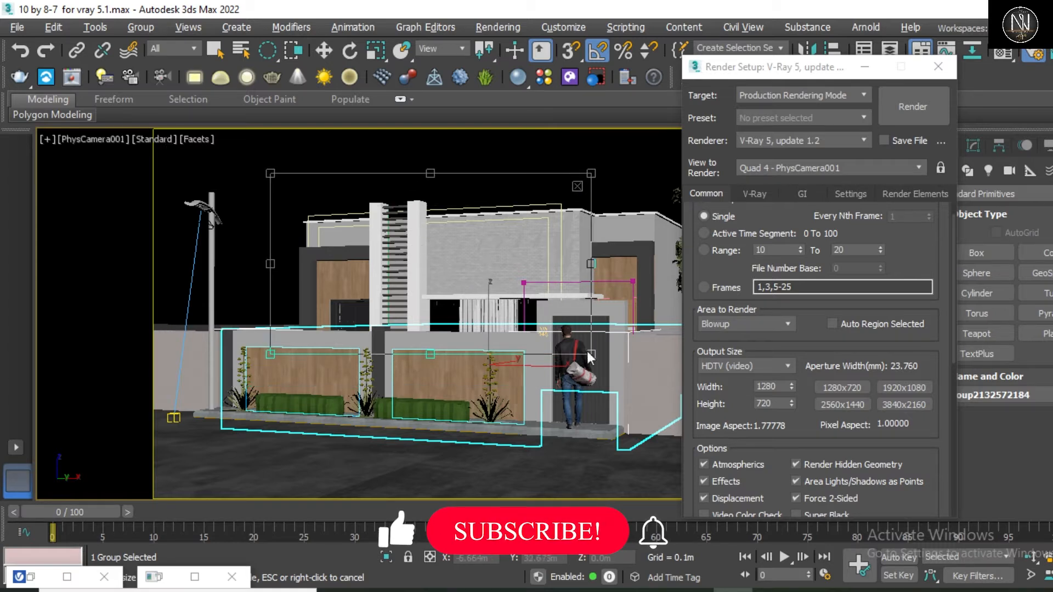
# Step: Resize the blowup rectangle and place it over the fence's wooden panels and hedges beside the gate
pyautogui.moveTo(590, 356); pyautogui.dragTo(405, 260)
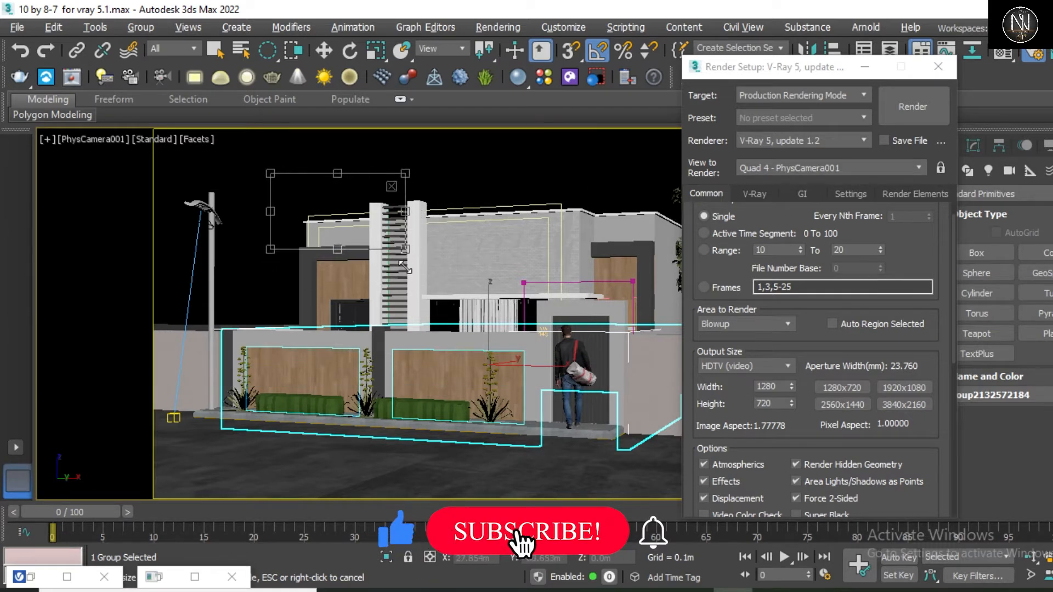
pyautogui.moveTo(335, 236); pyautogui.dragTo(357, 292)
pyautogui.moveTo(353, 255); pyautogui.dragTo(352, 240)
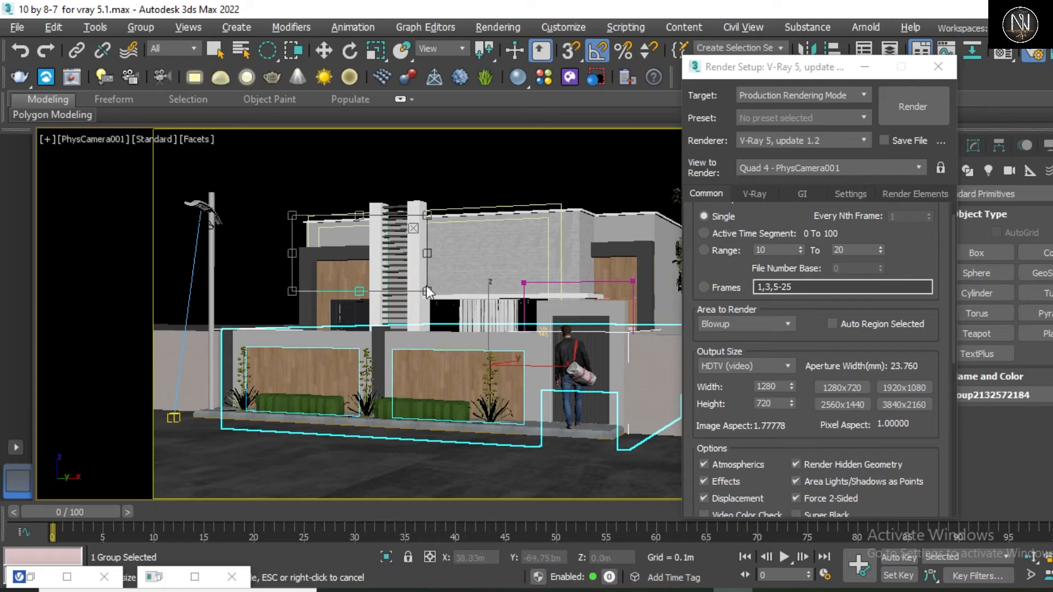
pyautogui.moveTo(427, 291); pyautogui.dragTo(483, 360)
pyautogui.moveTo(421, 296); pyautogui.dragTo(422, 404)
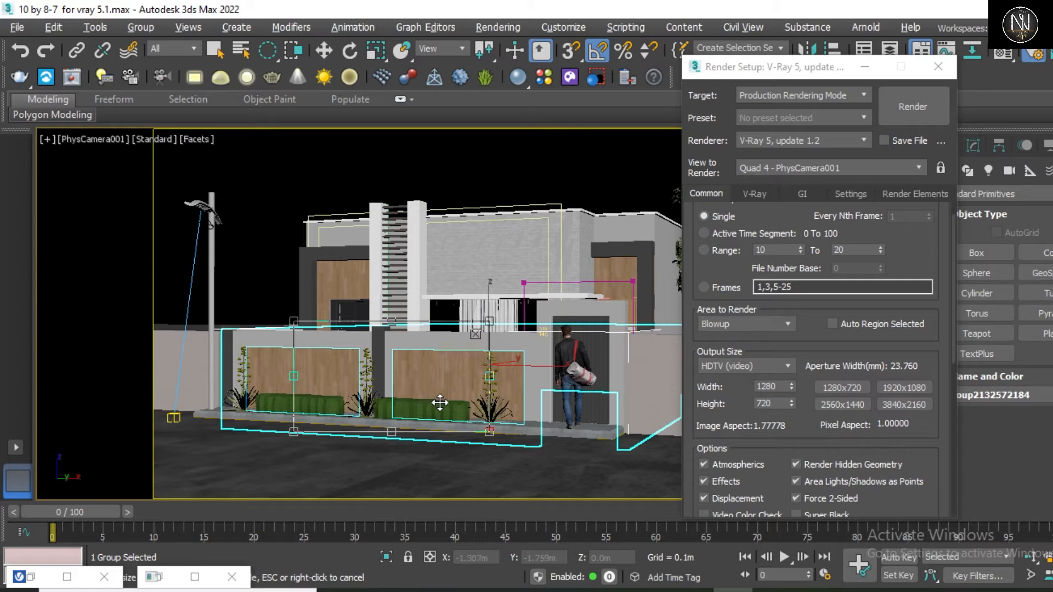
# Step: Reload the full exterior render from the frame buffer history and start rendering the blowup area
pyautogui.click(31, 577)
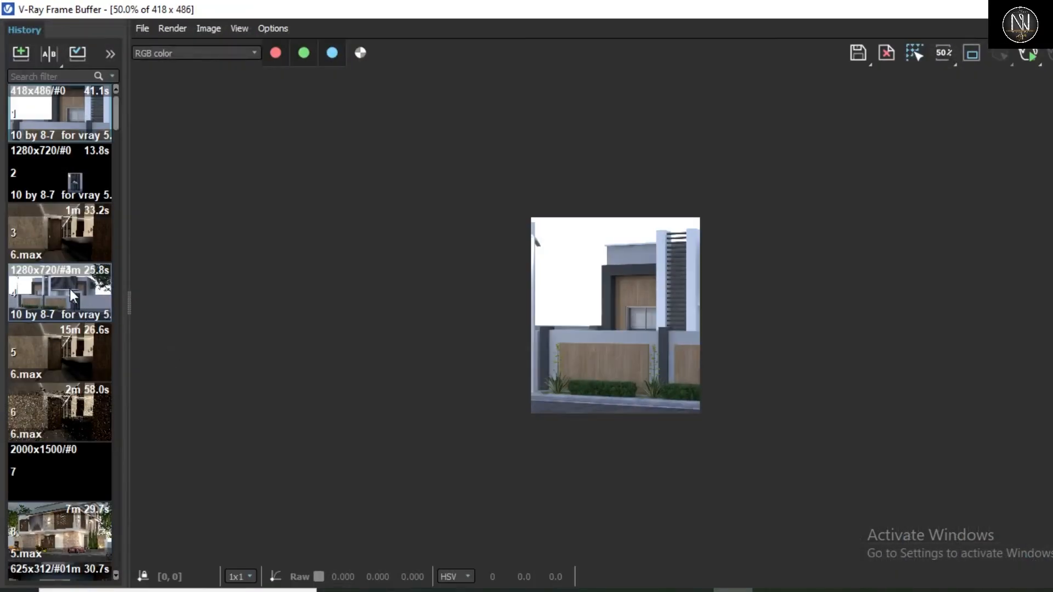
pyautogui.doubleClick(51, 305)
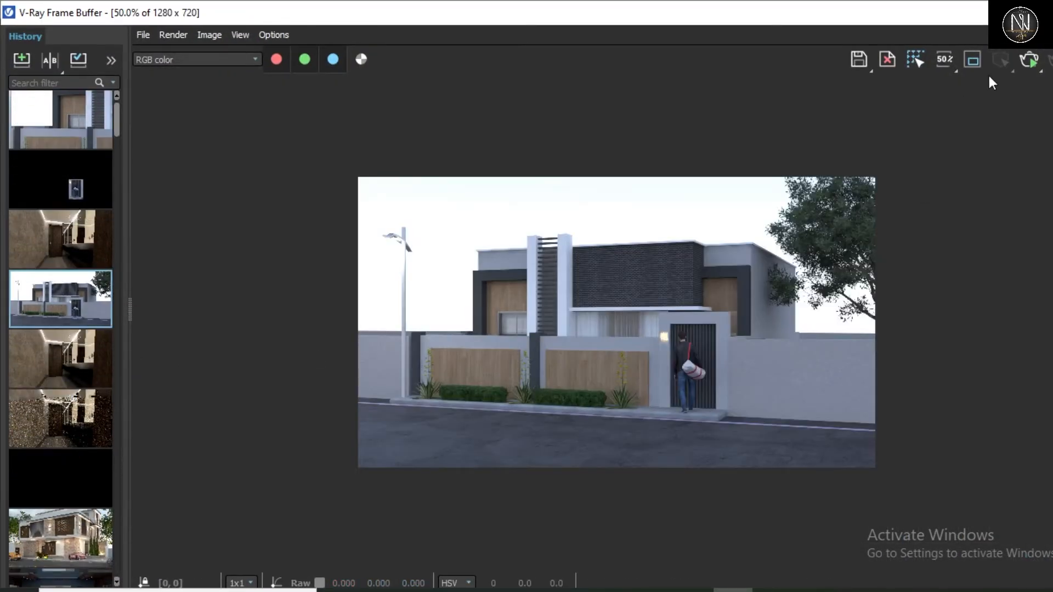
pyautogui.click(1048, 12)
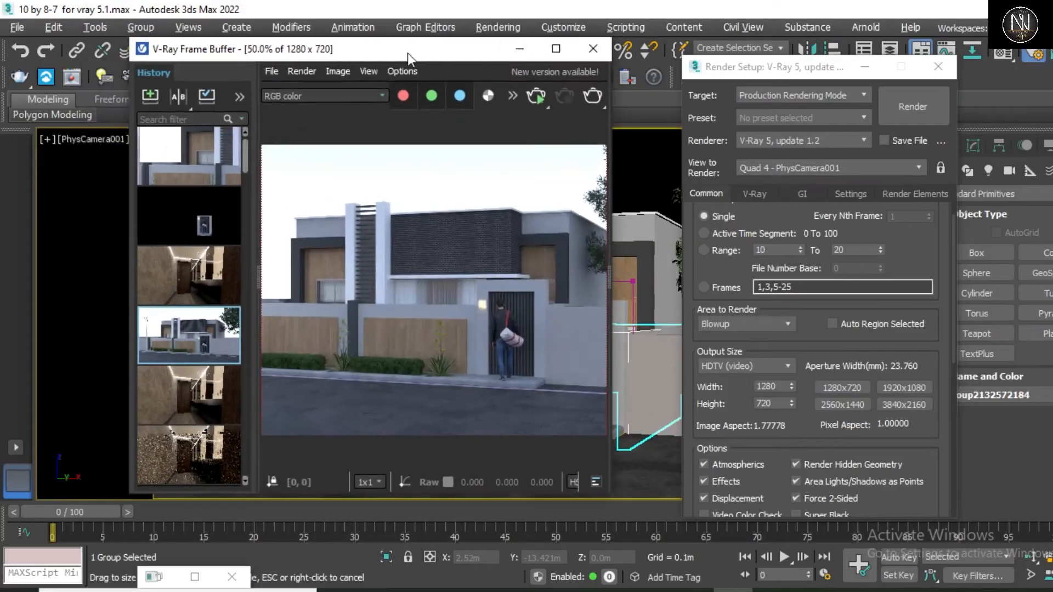
pyautogui.moveTo(407, 52); pyautogui.dragTo(330, 70)
pyautogui.click(515, 118)
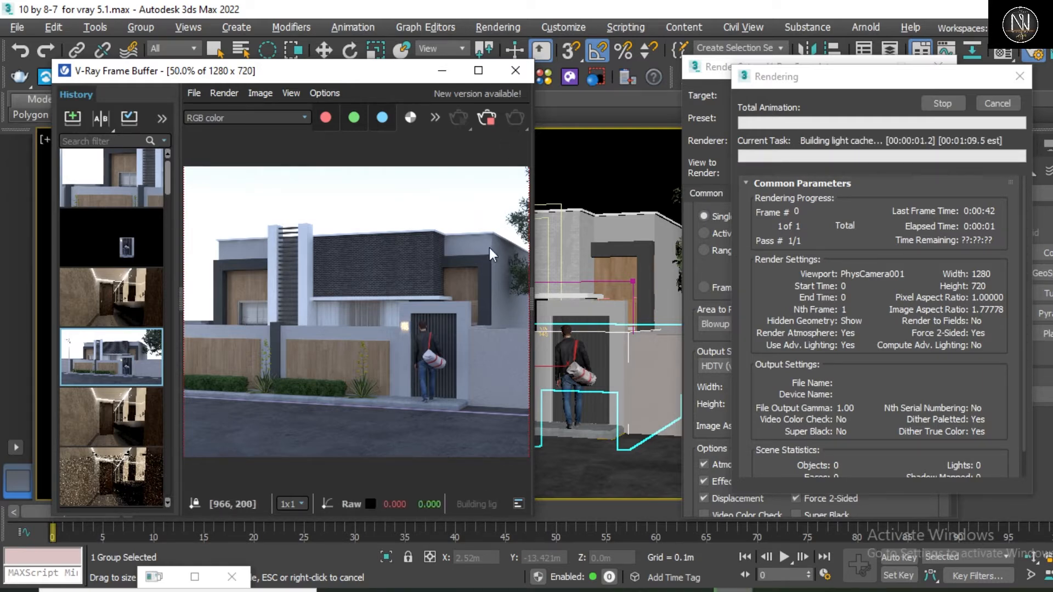
# Step: Check the blowup render's progress in the frame buffer, move that window clear of the viewport and cancel the render
pyautogui.scroll(-2, 354, 335)
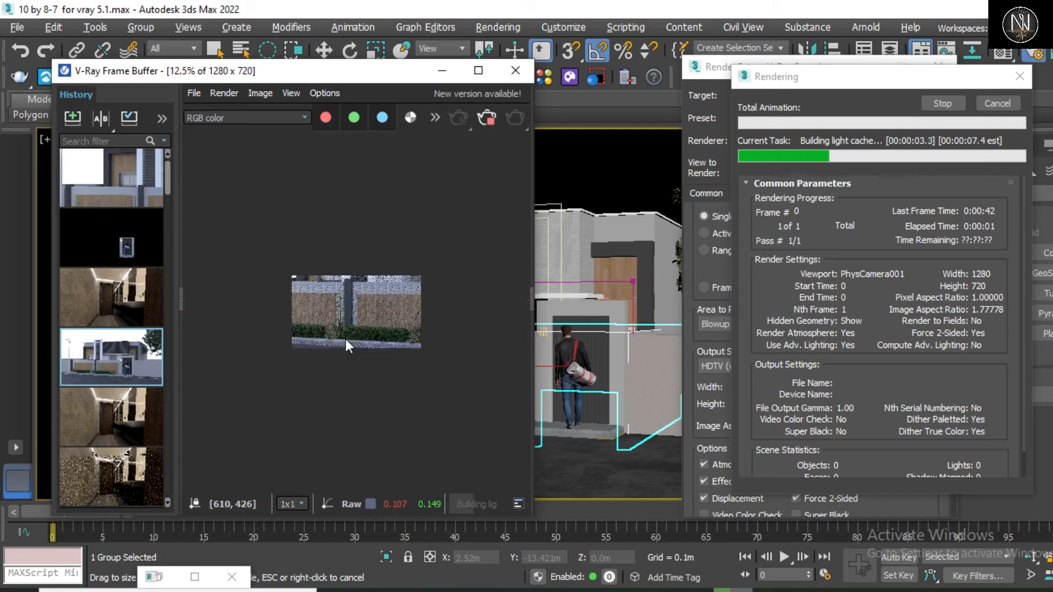
pyautogui.scroll(1, 345, 339)
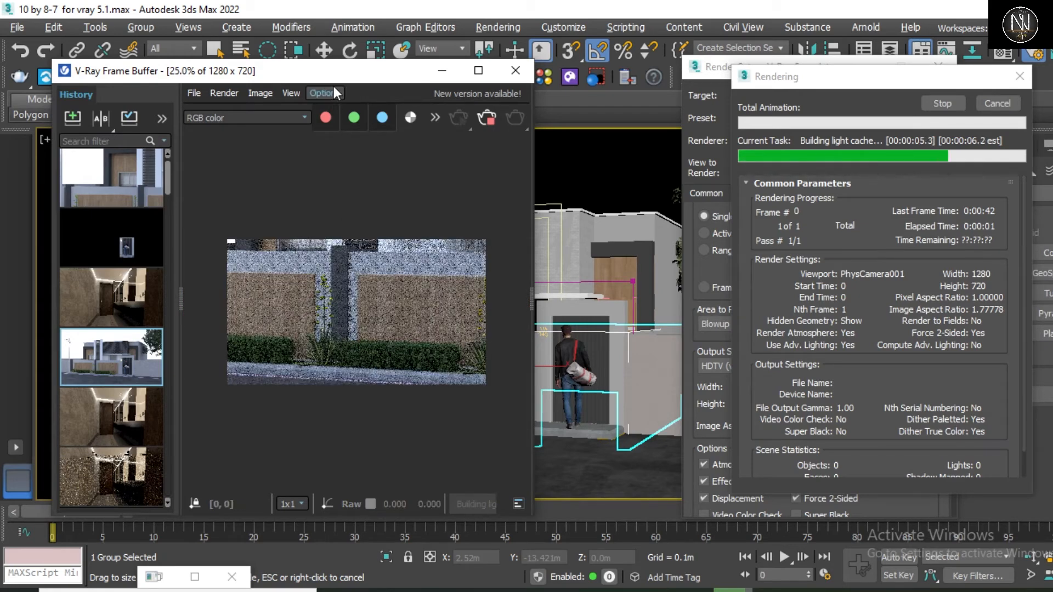
pyautogui.moveTo(332, 71); pyautogui.dragTo(451, 357)
pyautogui.moveTo(333, 361); pyautogui.dragTo(38, 319)
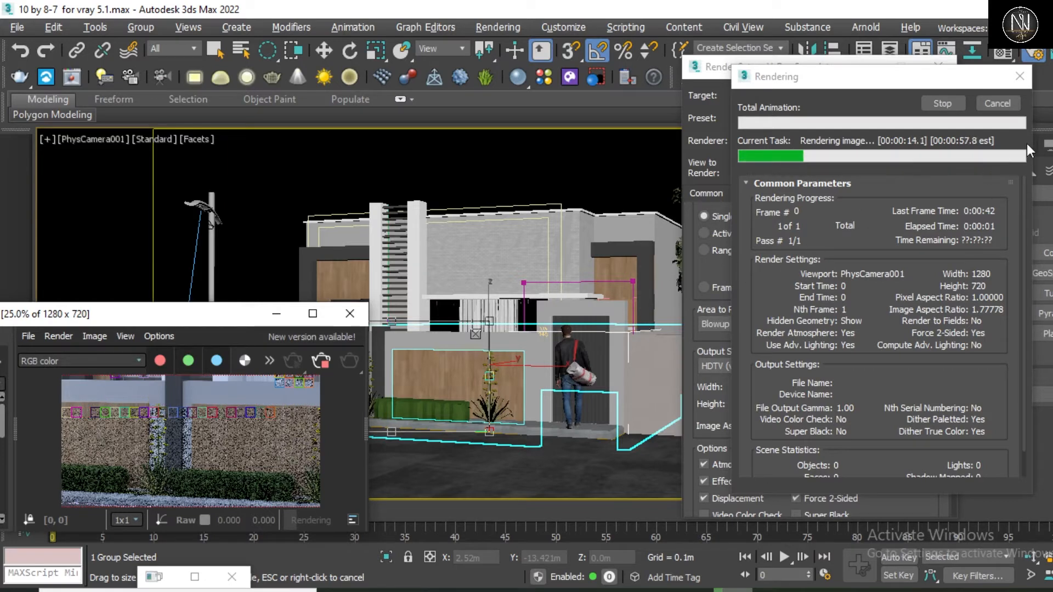
pyautogui.click(1001, 108)
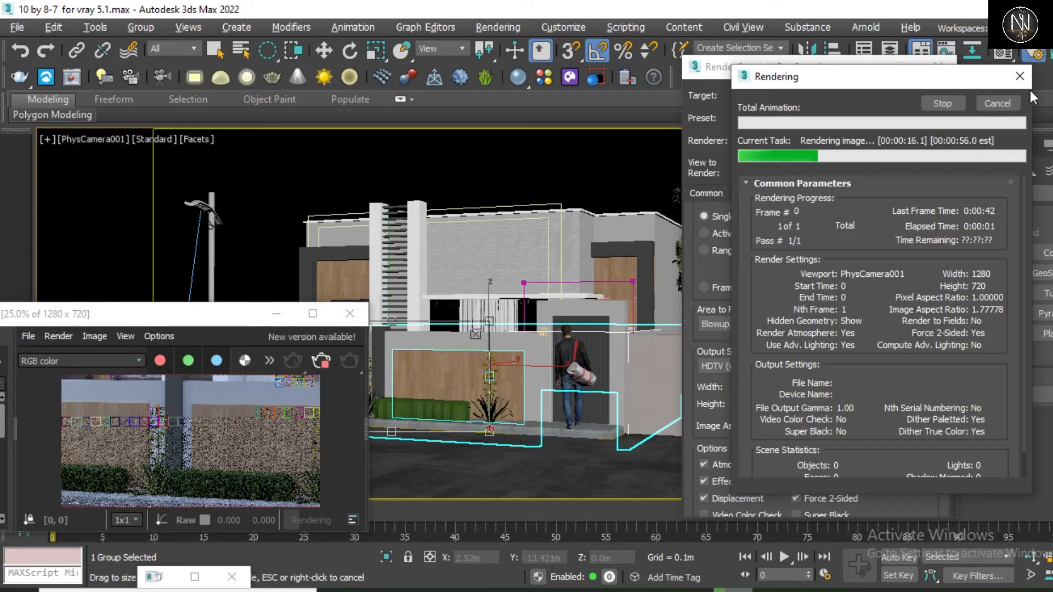
pyautogui.click(996, 108)
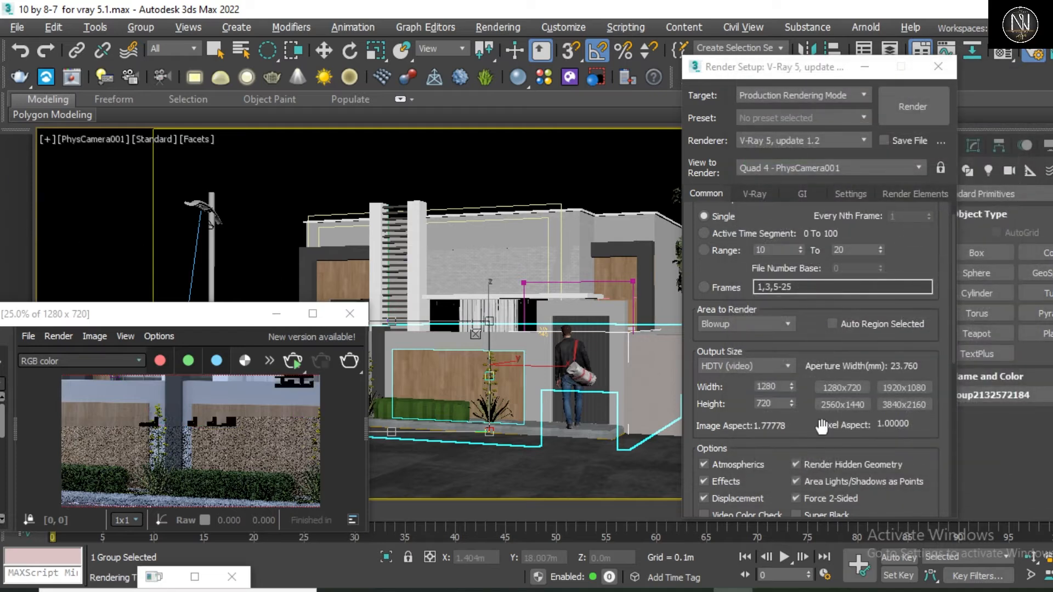
# Step: Switch the output size preset to Custom, set the area to render to View and minimize the frame buffer
pyautogui.scroll(-3, 716, 388)
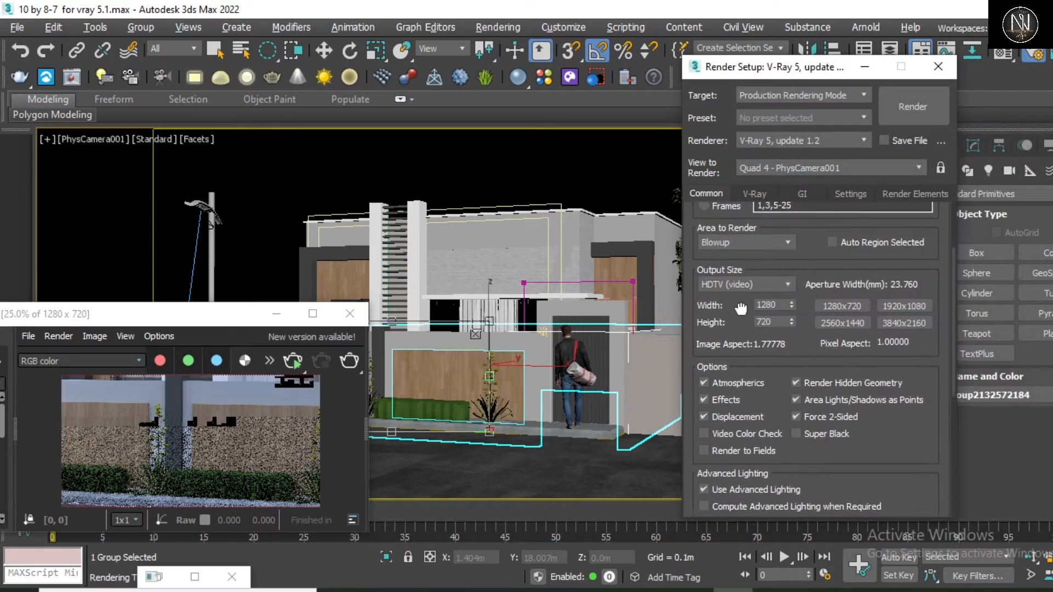
pyautogui.click(736, 282)
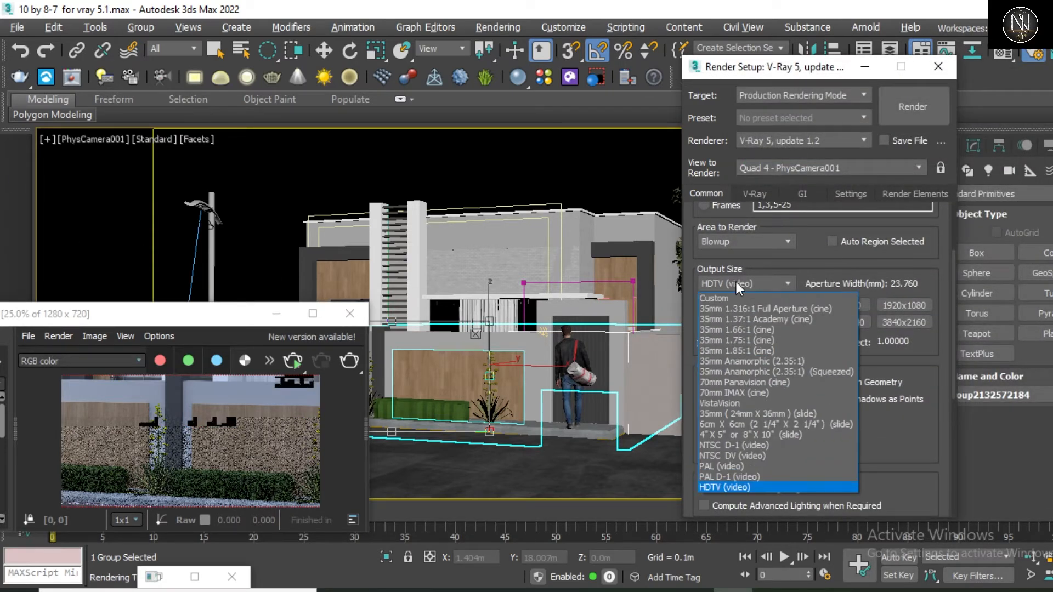
pyautogui.click(719, 299)
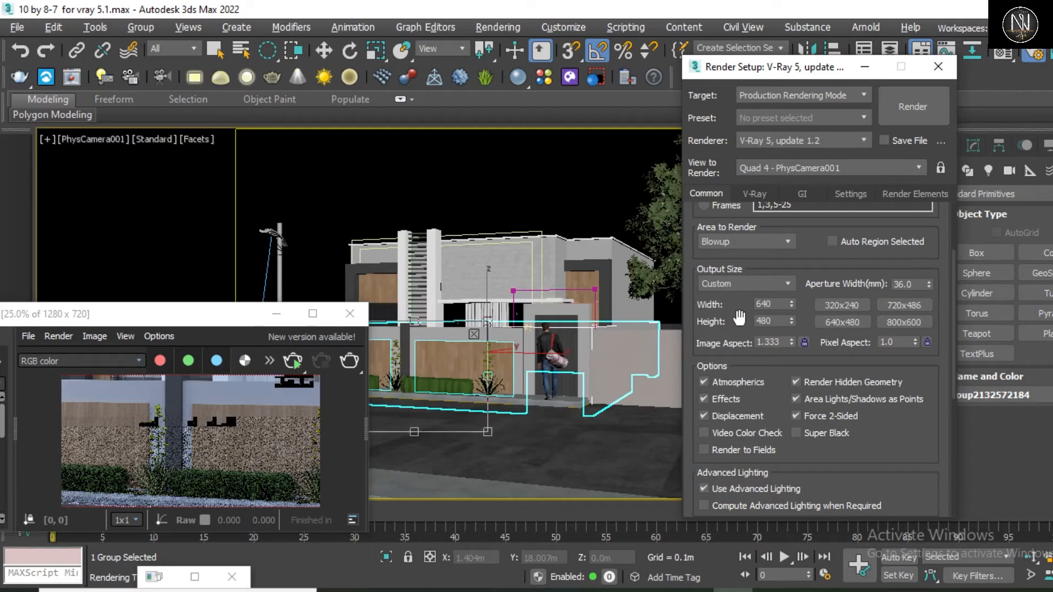
pyautogui.press('q')
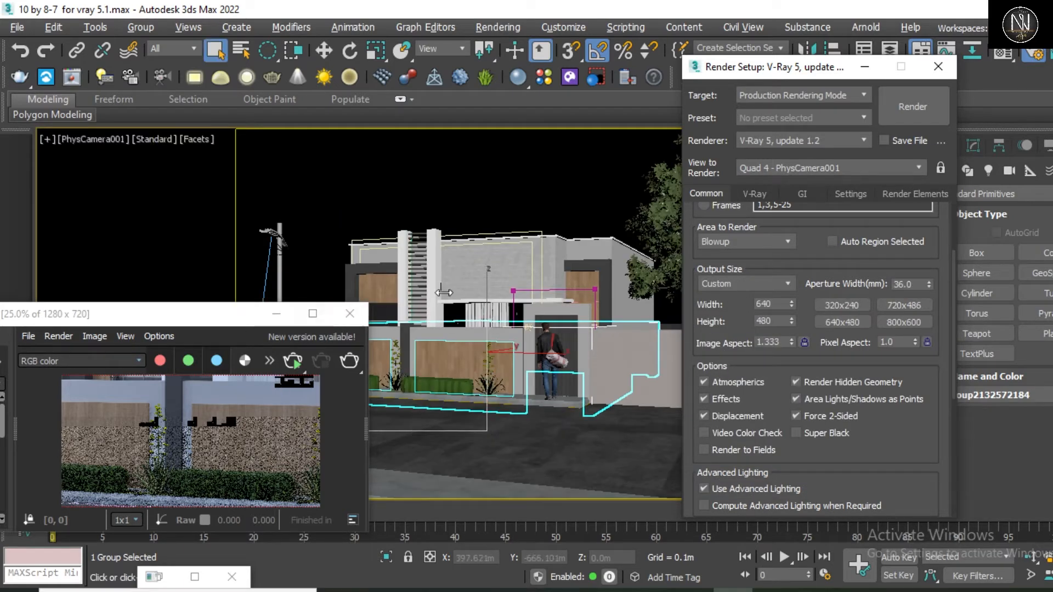
pyautogui.click(747, 241)
pyautogui.click(728, 257)
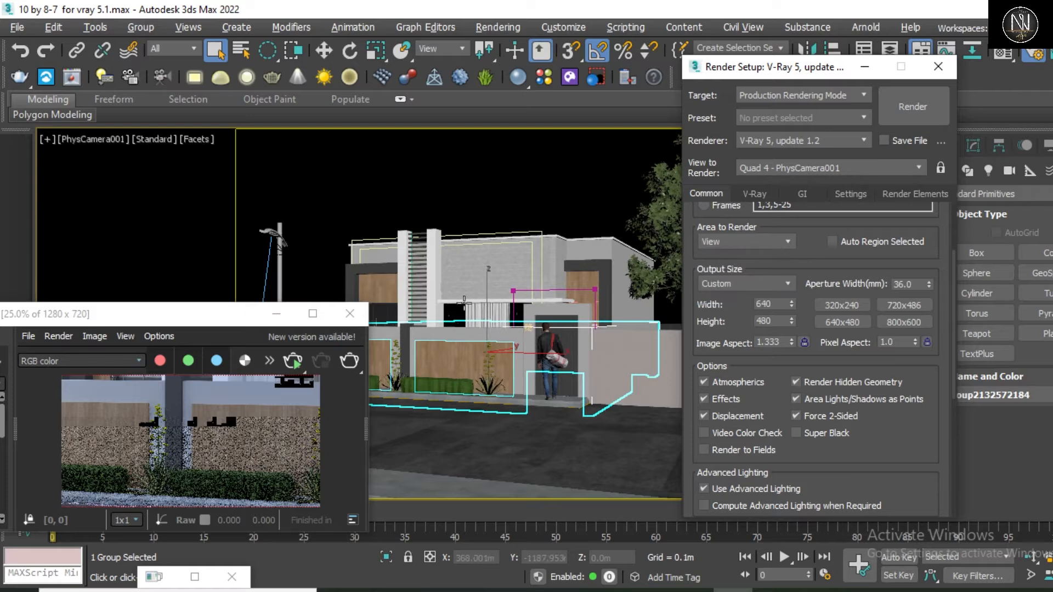
pyautogui.click(277, 314)
pyautogui.moveTo(716, 321); pyautogui.dragTo(715, 405)
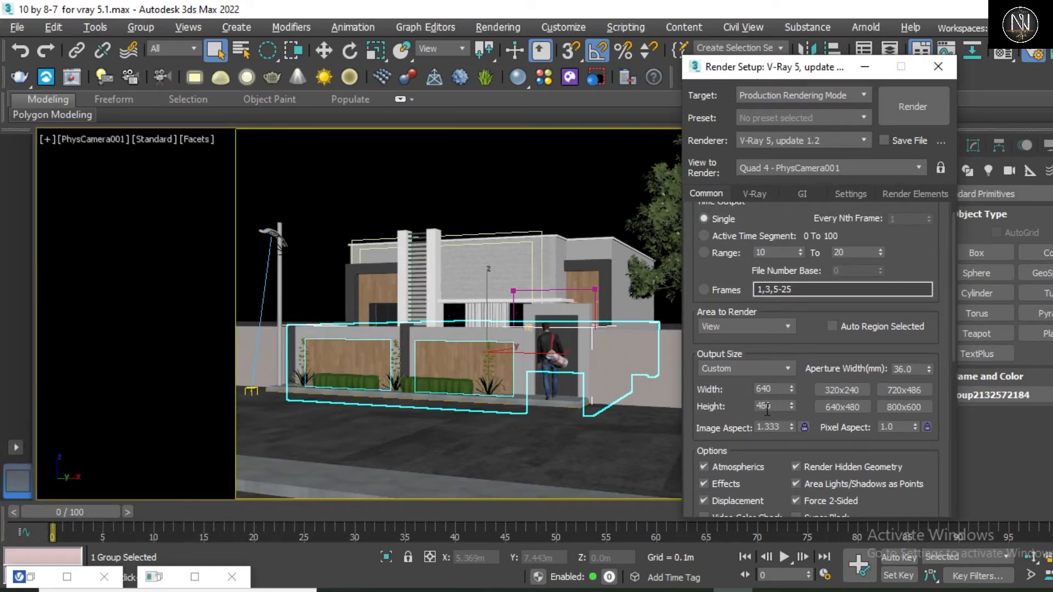
# Step: Try the 35mm 1.316:1 Full Aperture (cine) output preset with its 2048x1556 and 4096x3112 resolutions
pyautogui.click(747, 371)
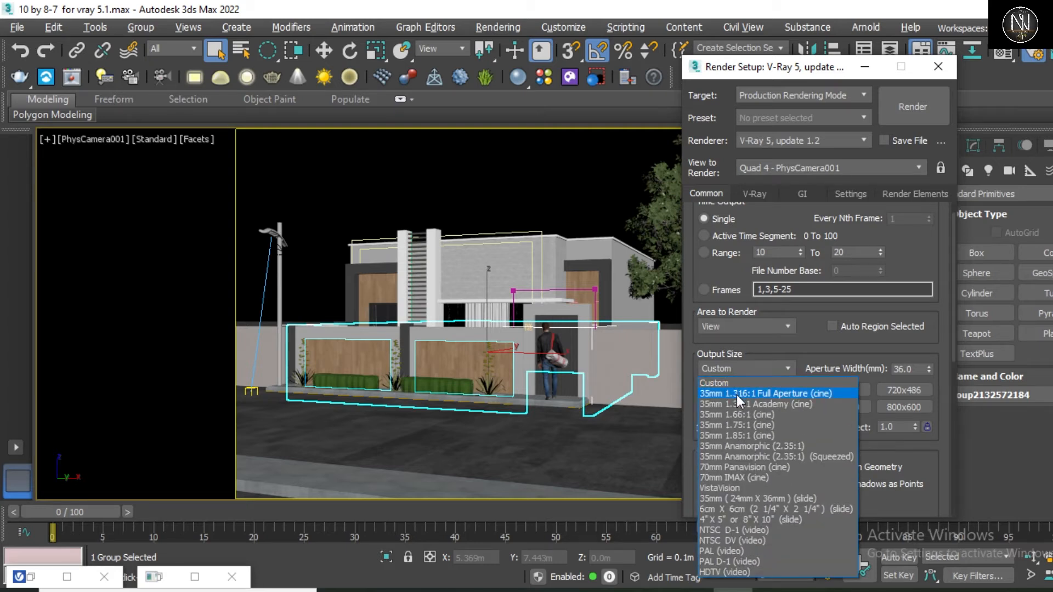
pyautogui.click(736, 394)
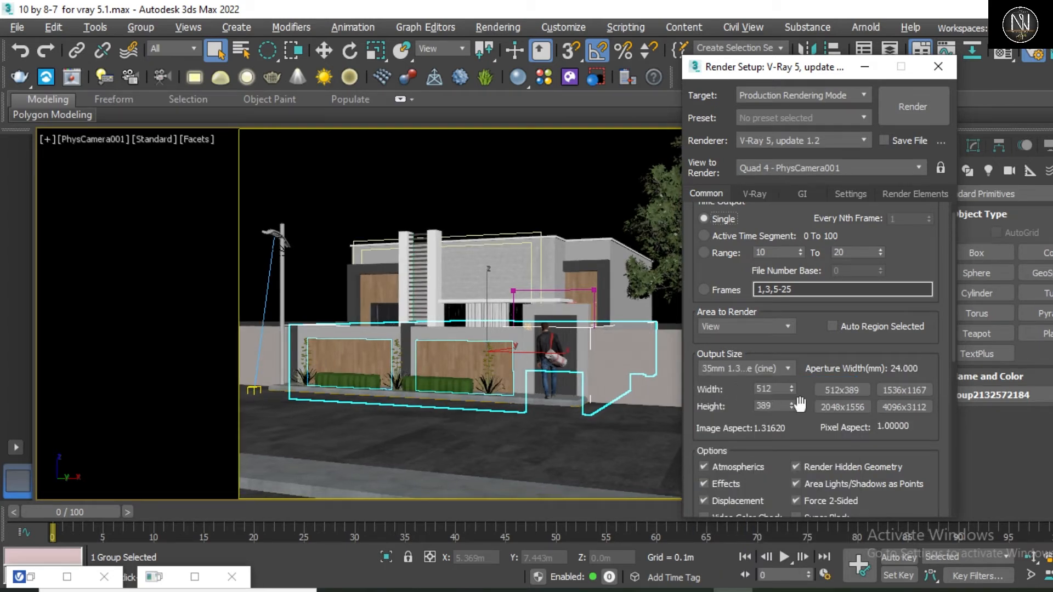
pyautogui.click(907, 396)
pyautogui.click(860, 407)
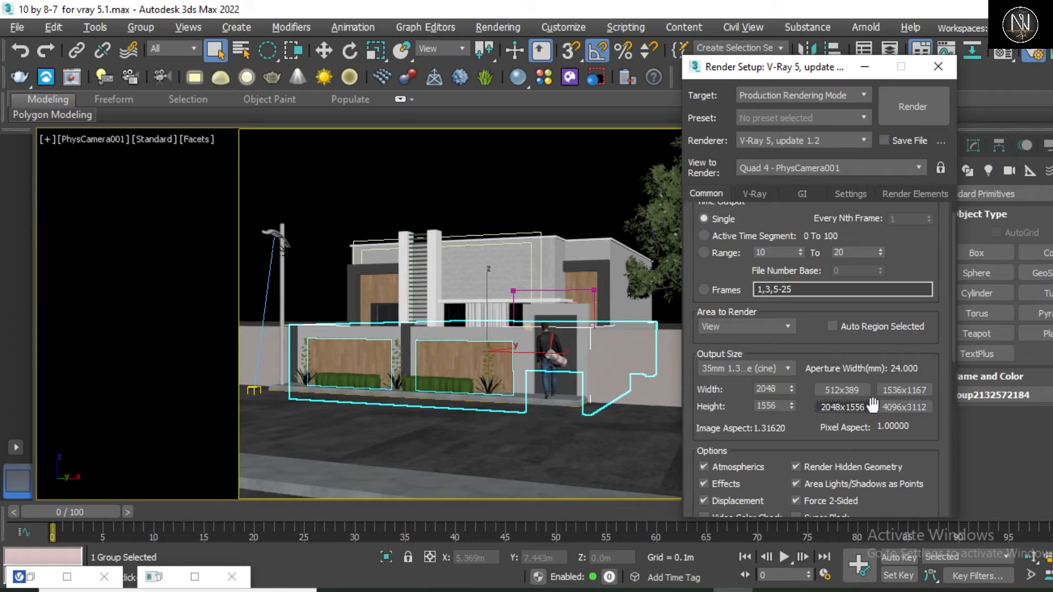
pyautogui.click(888, 407)
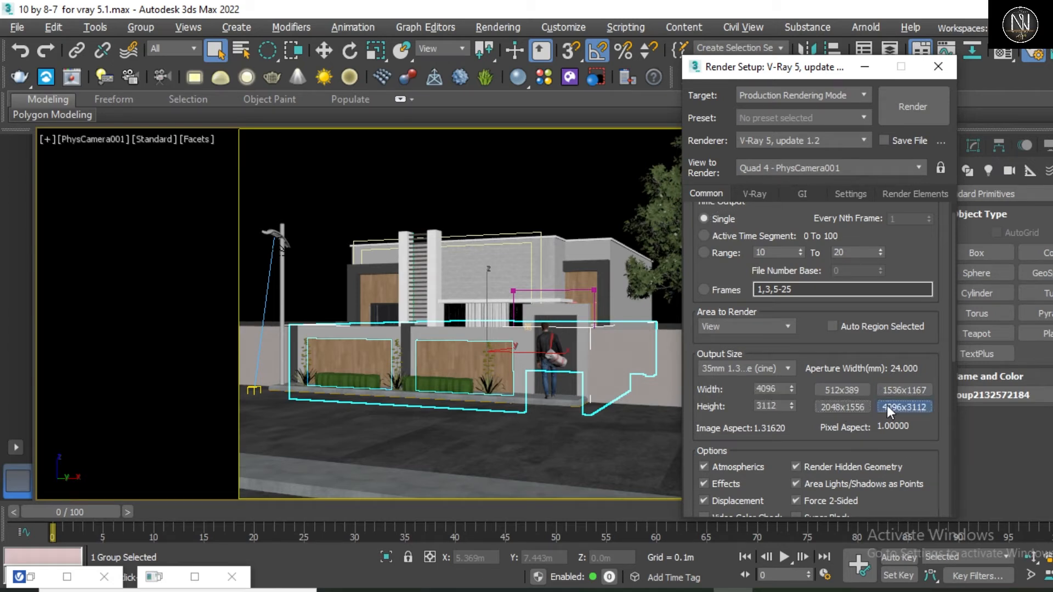
# Step: Return the output size preset to Custom and set the height to 100
pyautogui.click(761, 371)
pyautogui.click(743, 379)
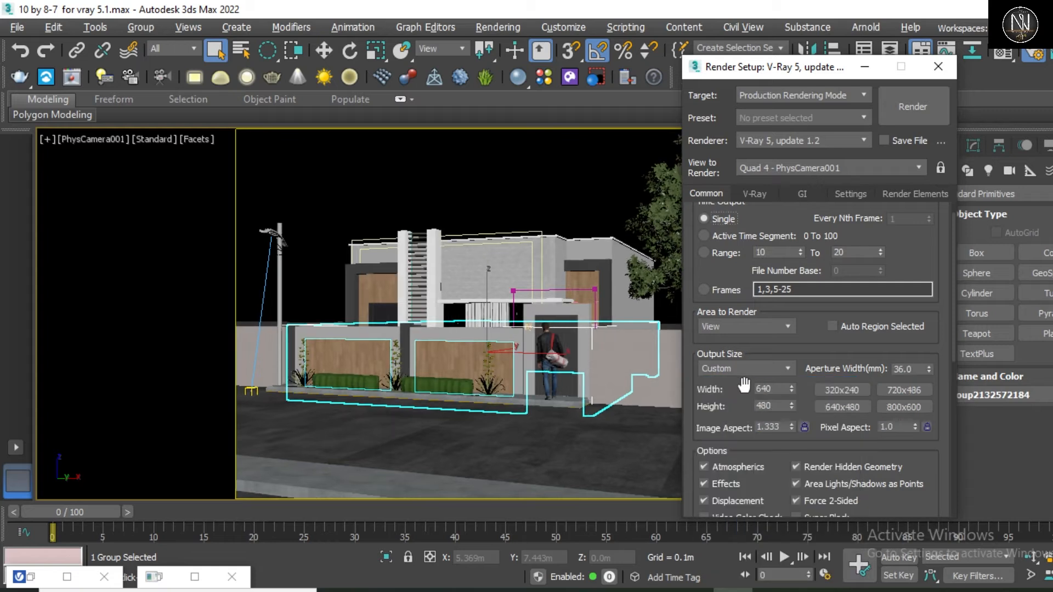
pyautogui.moveTo(774, 389); pyautogui.dragTo(673, 395)
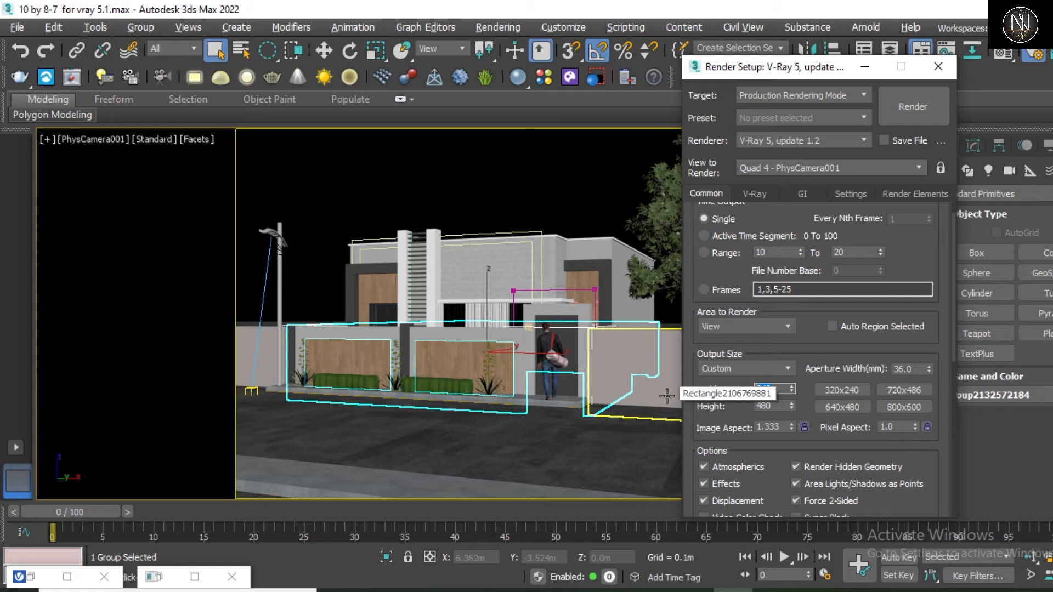
pyautogui.press('Tab')
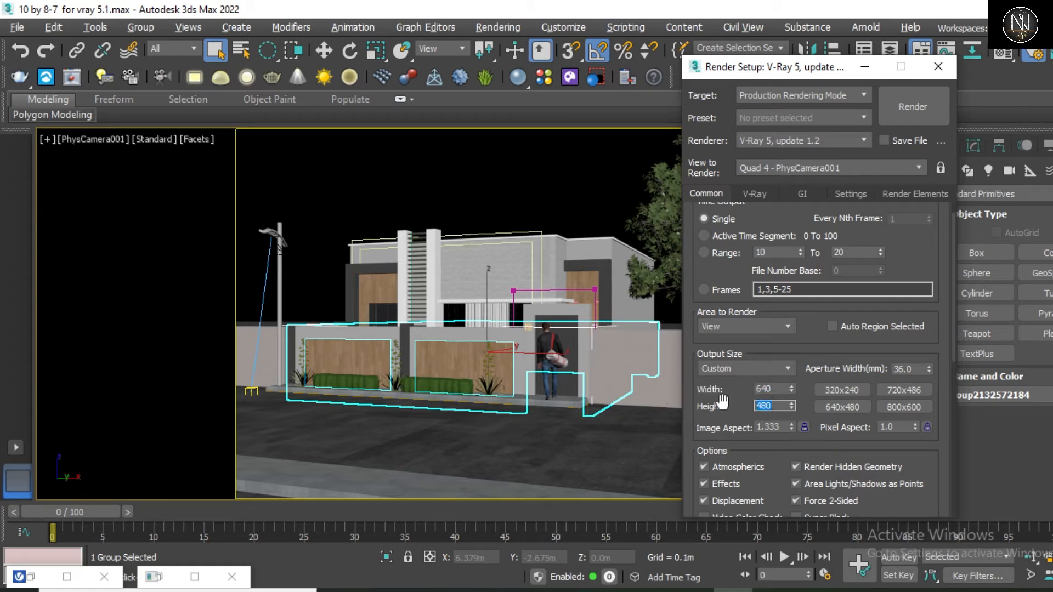
pyautogui.write('100')
pyautogui.press('Return')
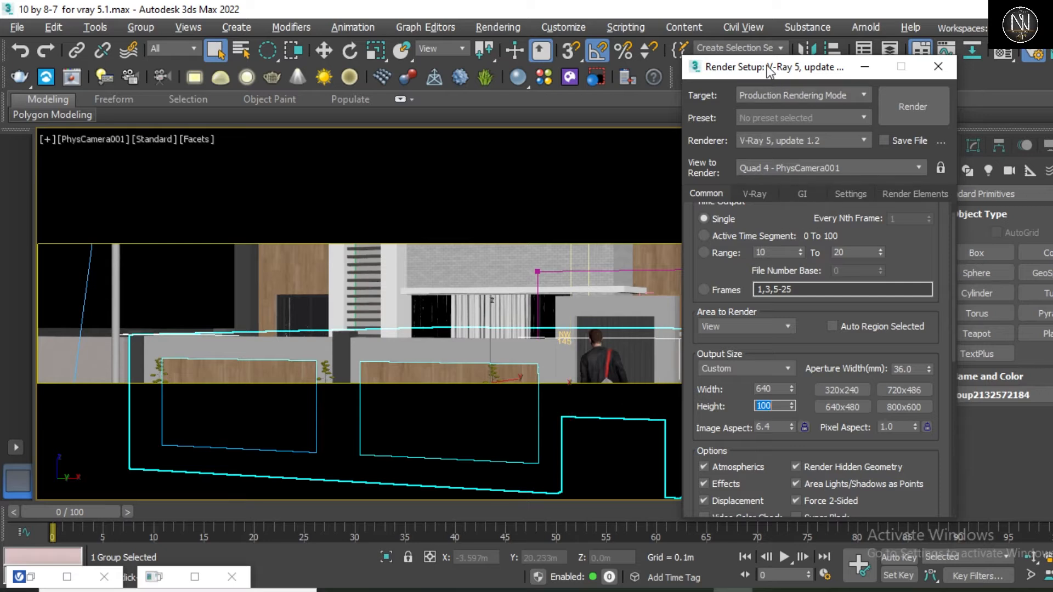
# Step: Move the render settings window off the camera view and try output heights of 2000 and 800
pyautogui.moveTo(773, 68); pyautogui.dragTo(885, 63)
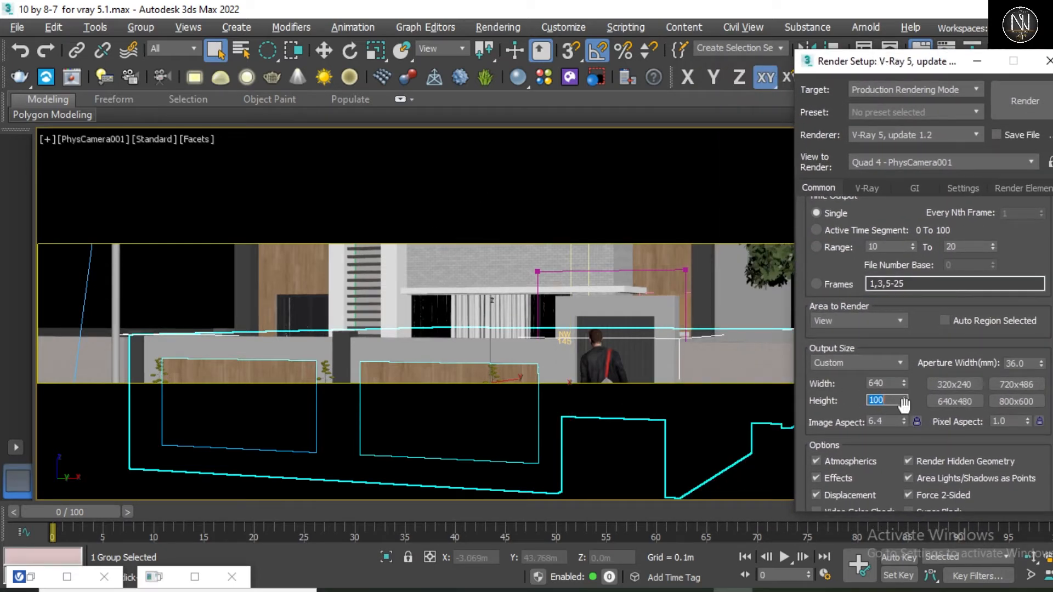
pyautogui.write('1')
pyautogui.press('BackSpace')
pyautogui.write('2000')
pyautogui.press('Return')
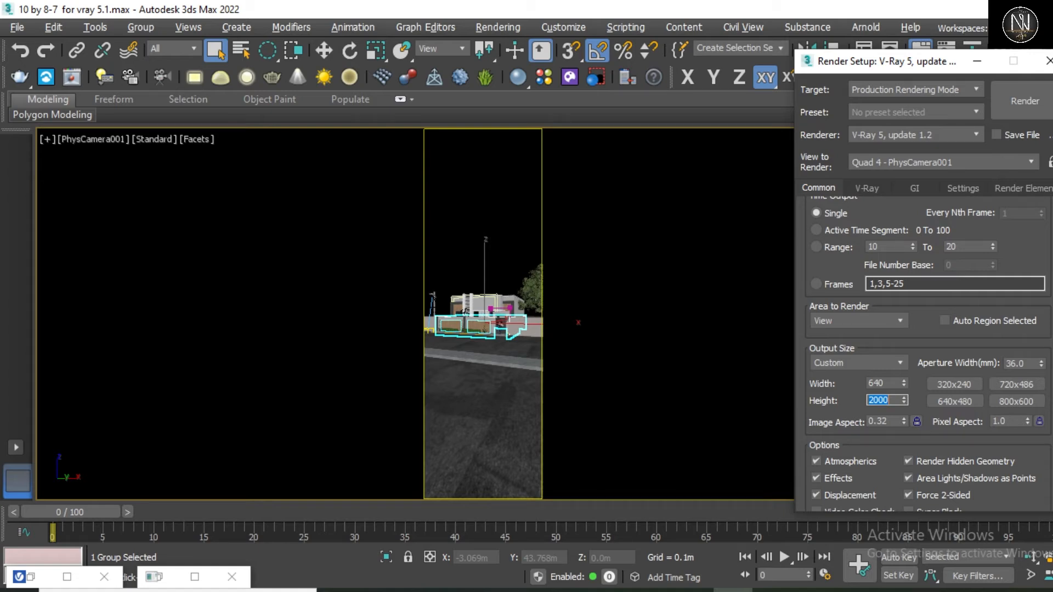
pyautogui.write('800')
pyautogui.press('Return')
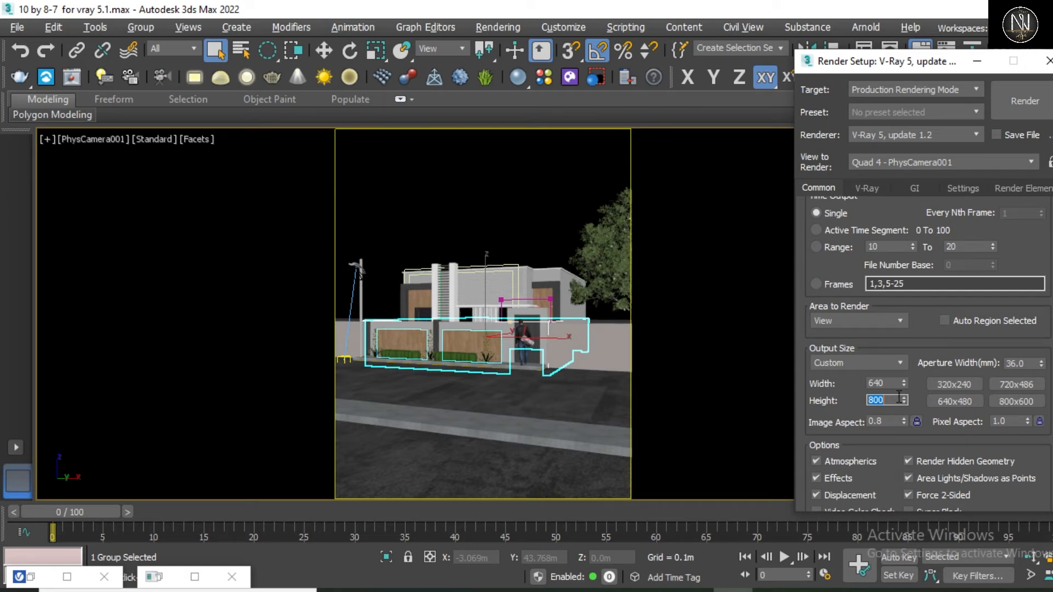
# Step: Try the custom preset resolutions 320x240, 720x486, 640x480 and 800x600 in turn
pyautogui.click(948, 383)
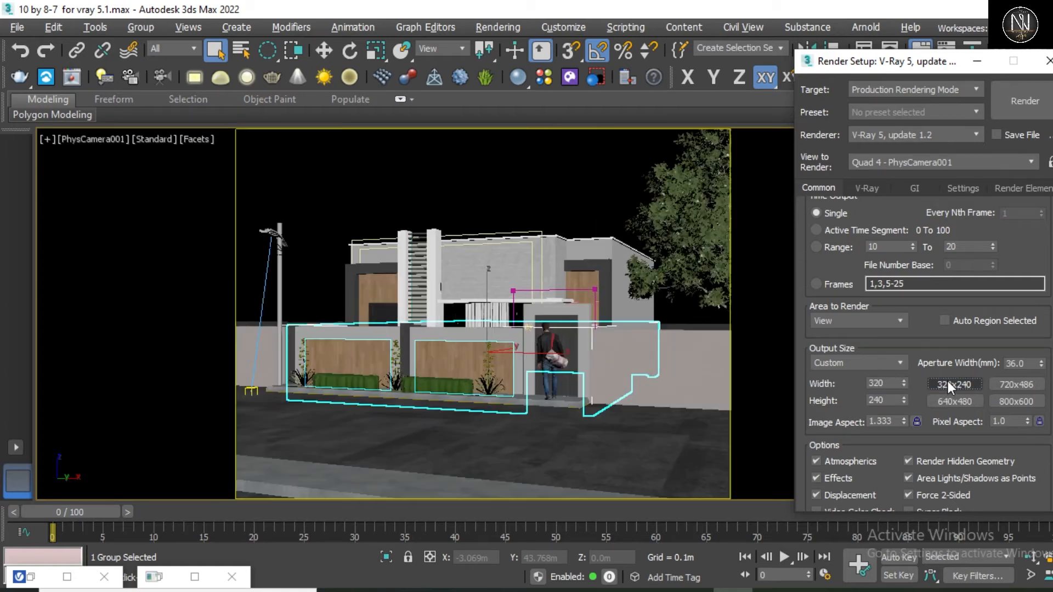
pyautogui.click(1015, 384)
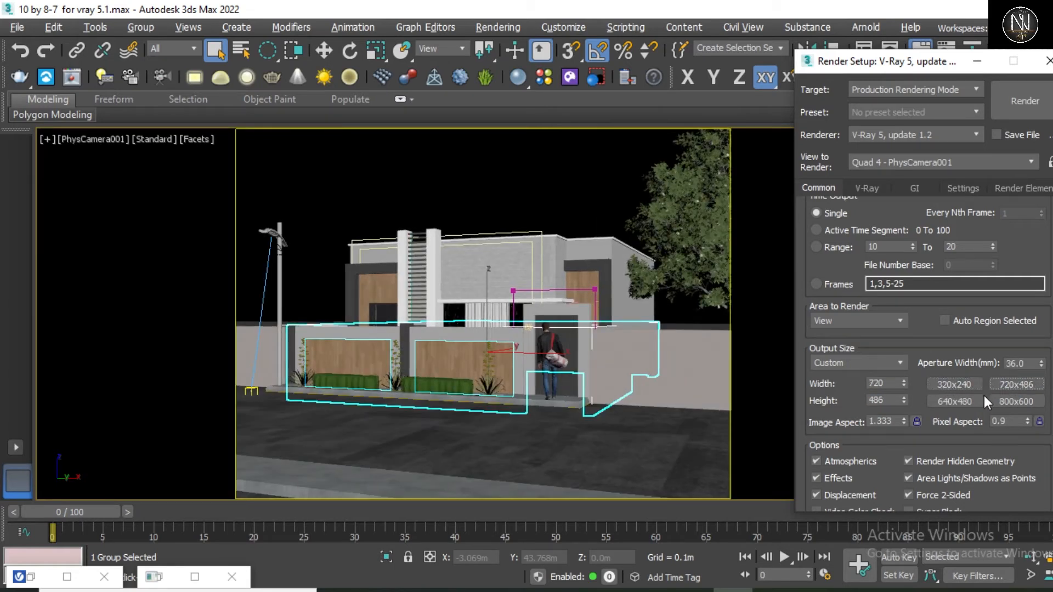
pyautogui.click(959, 404)
pyautogui.click(1017, 406)
# Step: Lock the image aspect ratio and set the output width to 3000
pyautogui.click(917, 422)
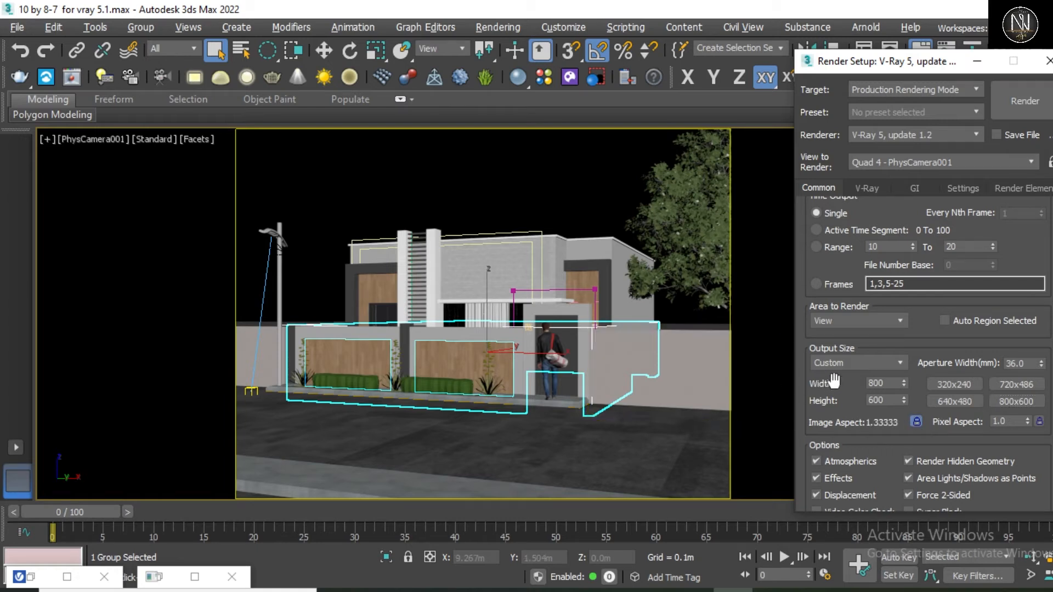
pyautogui.doubleClick(889, 384)
pyautogui.write('3000')
pyautogui.press('Return')
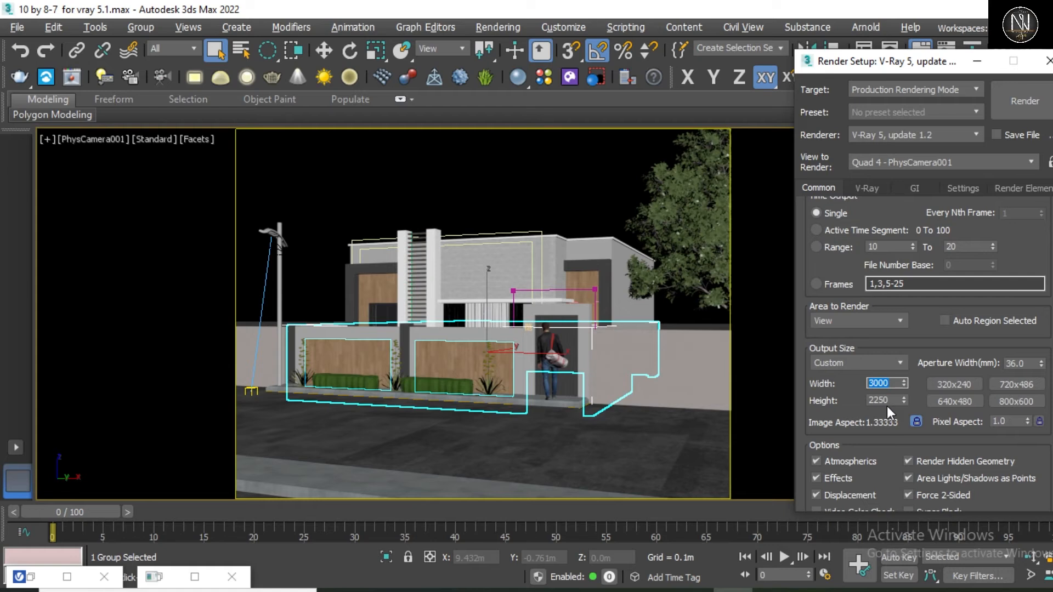
pyautogui.click(917, 422)
pyautogui.moveTo(904, 383)
pyautogui.mouseDown()
pyautogui.moveTo(911, 177)
pyautogui.moveTo(904, 513)
pyautogui.moveTo(895, 32)
pyautogui.moveTo(906, 382)
pyautogui.mouseUp()
pyautogui.click(903, 387)
pyautogui.moveTo(903, 387)
pyautogui.mouseDown()
pyautogui.moveTo(906, 333)
pyautogui.moveTo(906, 385)
pyautogui.mouseUp()
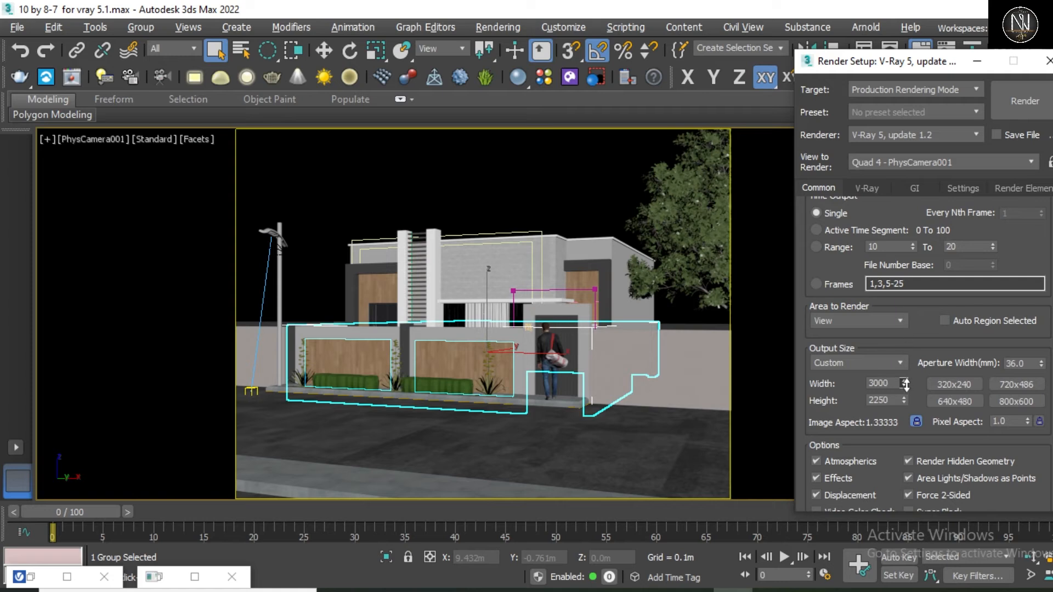
# Step: Try the 35mm 1.316:1 Full Aperture, 1.37:1 Academy and 1.66:1 cine output presets one after another
pyautogui.click(846, 362)
pyautogui.click(842, 388)
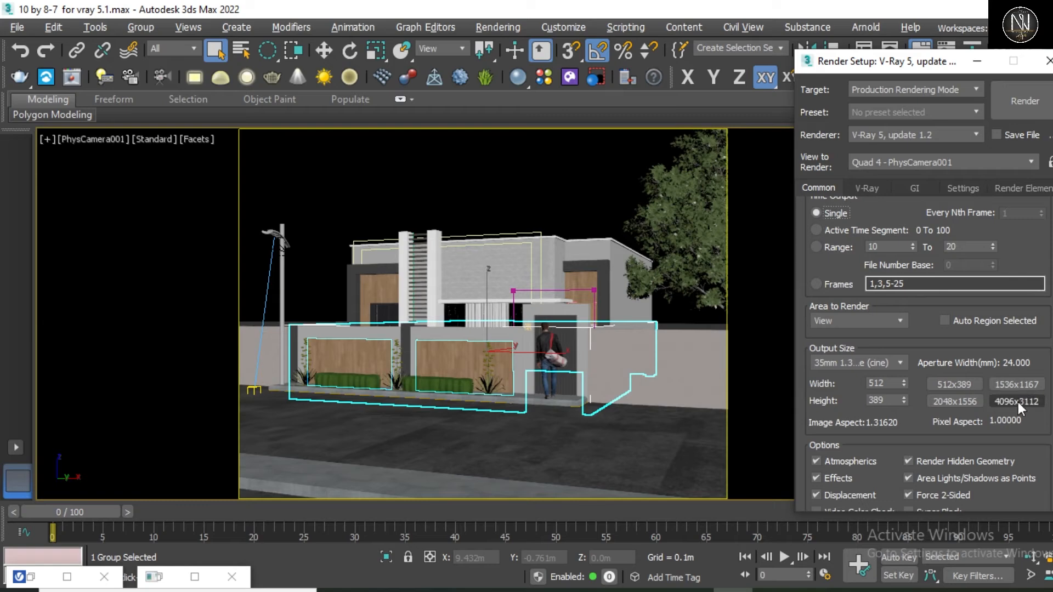
pyautogui.click(848, 364)
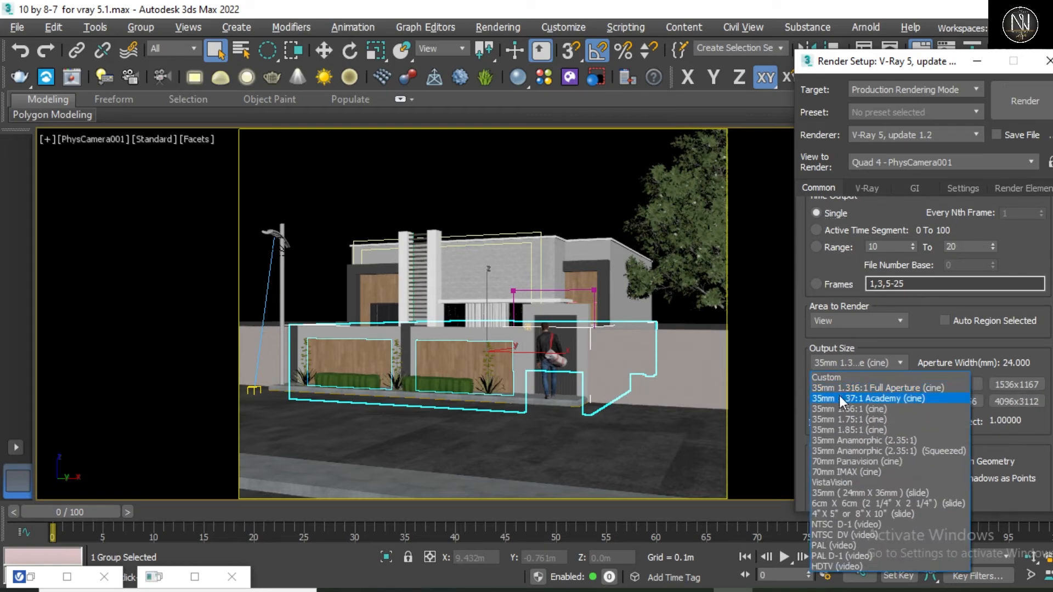
pyautogui.click(840, 397)
pyautogui.click(839, 363)
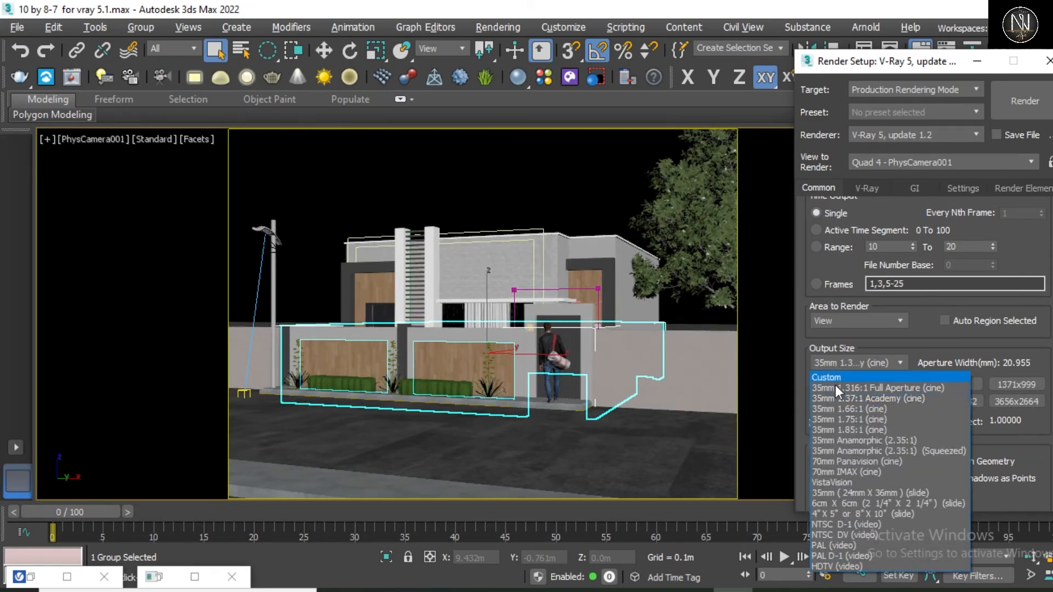
pyautogui.click(834, 410)
# Step: Set the output size preset to HDTV (video) with a resolution of 1920x1080
pyautogui.click(838, 365)
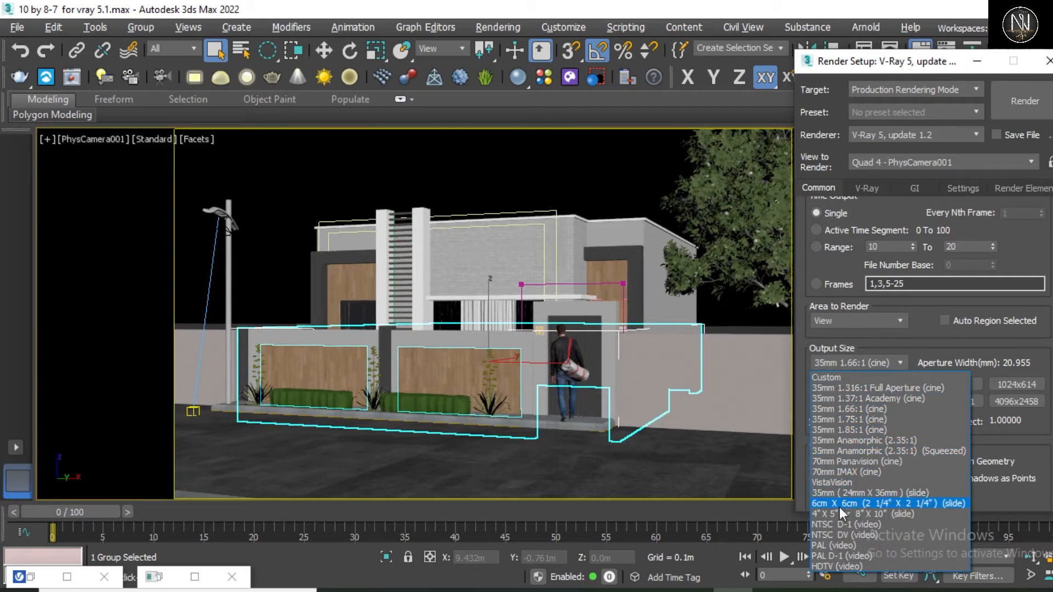
pyautogui.click(836, 567)
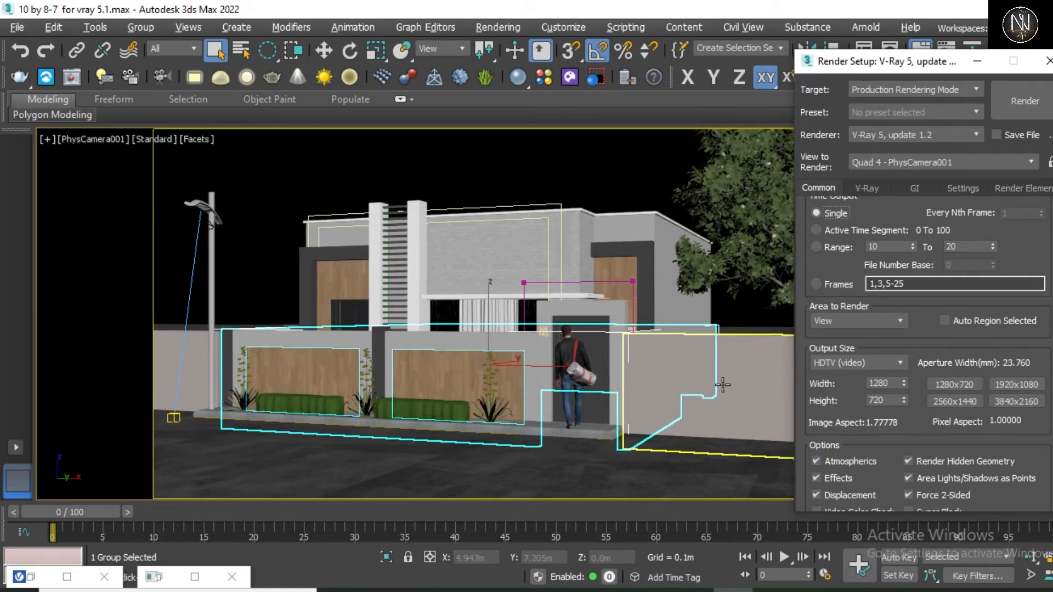
pyautogui.click(1016, 385)
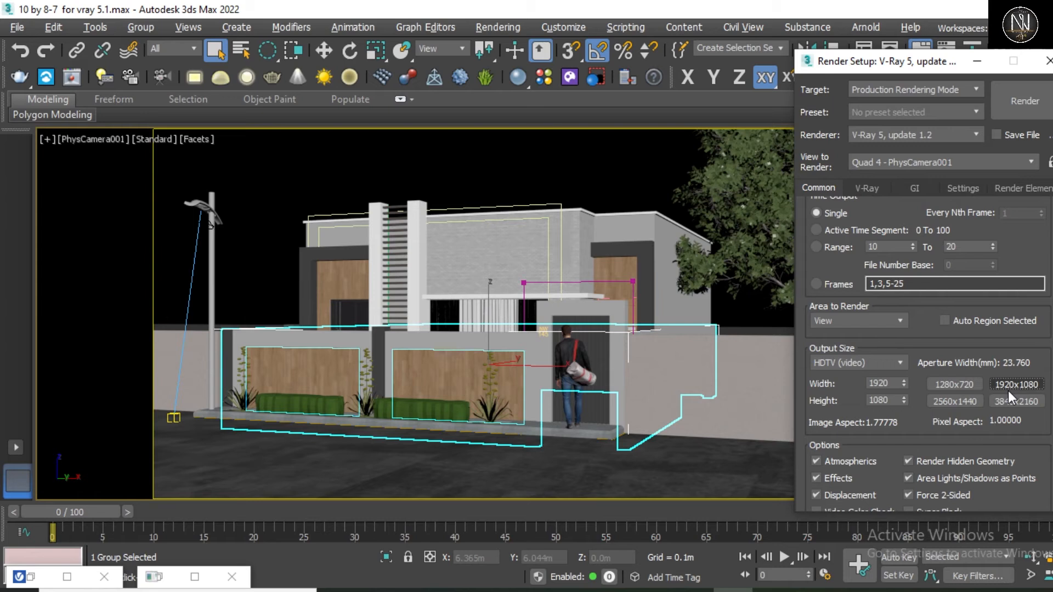
# Step: Keep the area to render on View and switch the output size preset to Custom
pyautogui.click(834, 319)
pyautogui.click(834, 318)
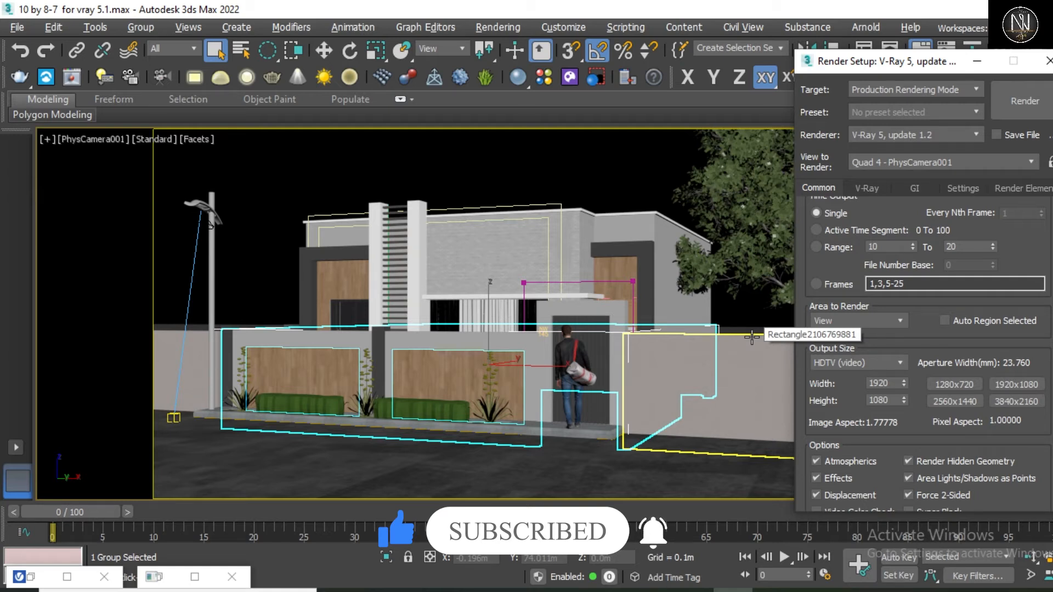
pyautogui.click(850, 320)
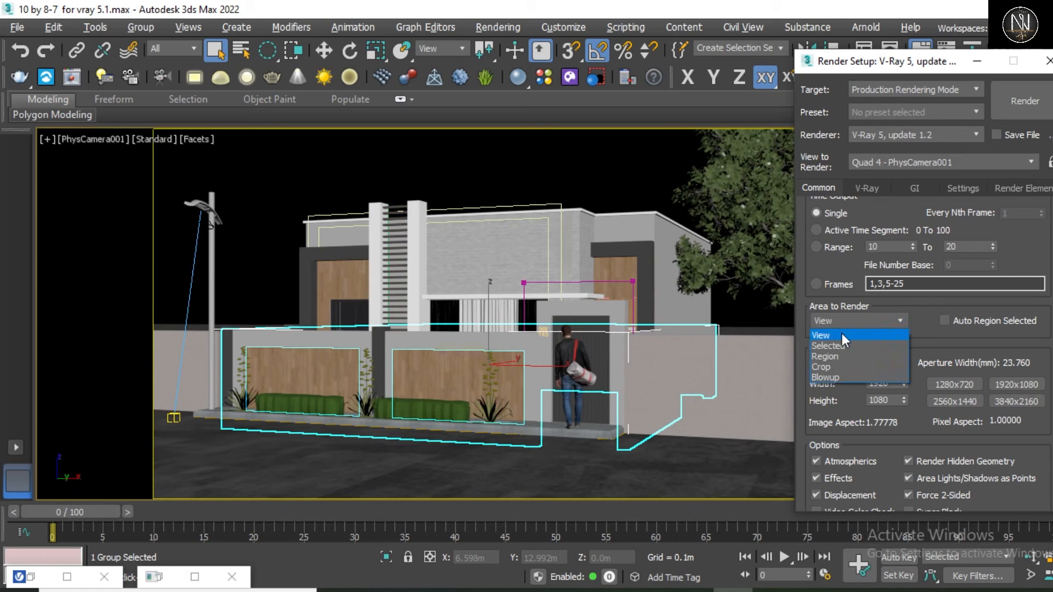
pyautogui.click(842, 335)
pyautogui.click(830, 364)
pyautogui.click(829, 373)
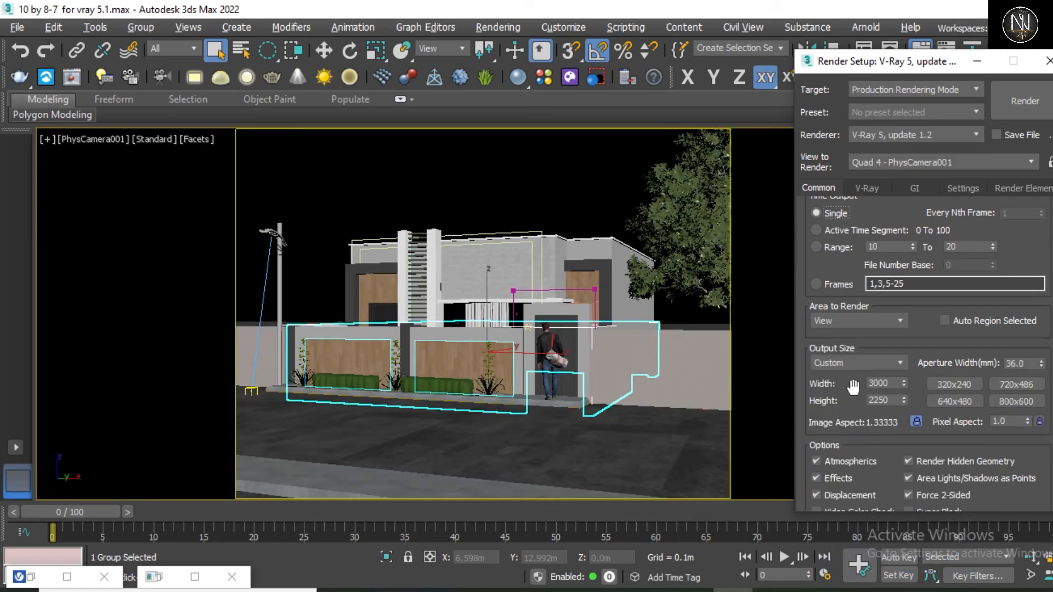
# Step: Unlock the image aspect ratio and set the output height to 1000
pyautogui.doubleClick(894, 382)
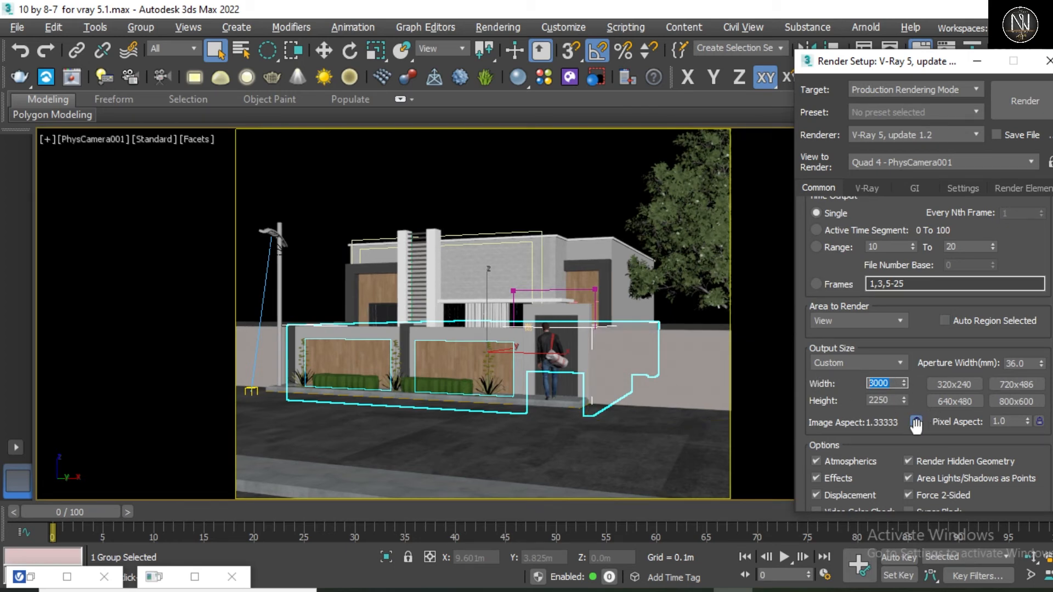
pyautogui.click(916, 422)
pyautogui.doubleClick(881, 400)
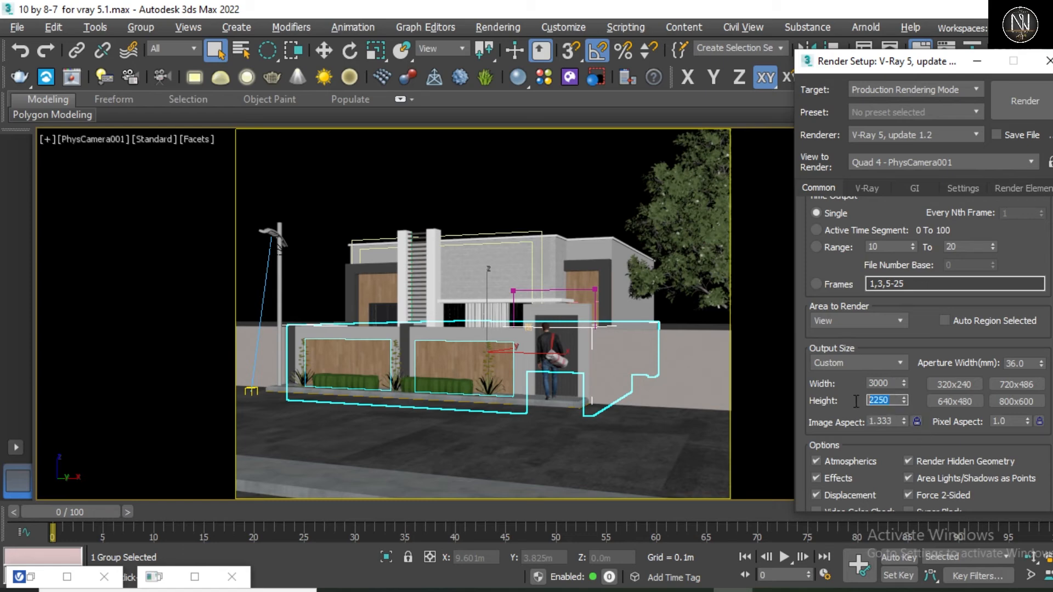
pyautogui.write('1000')
pyautogui.press('Return')
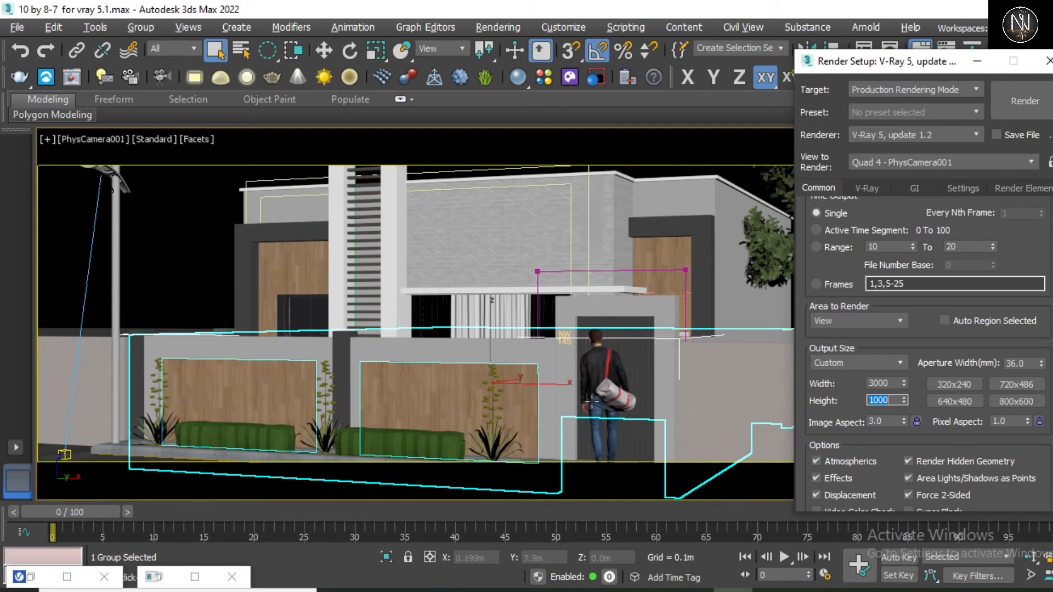
# Step: Set the output width to 2000
pyautogui.doubleClick(880, 384)
pyautogui.write('2')
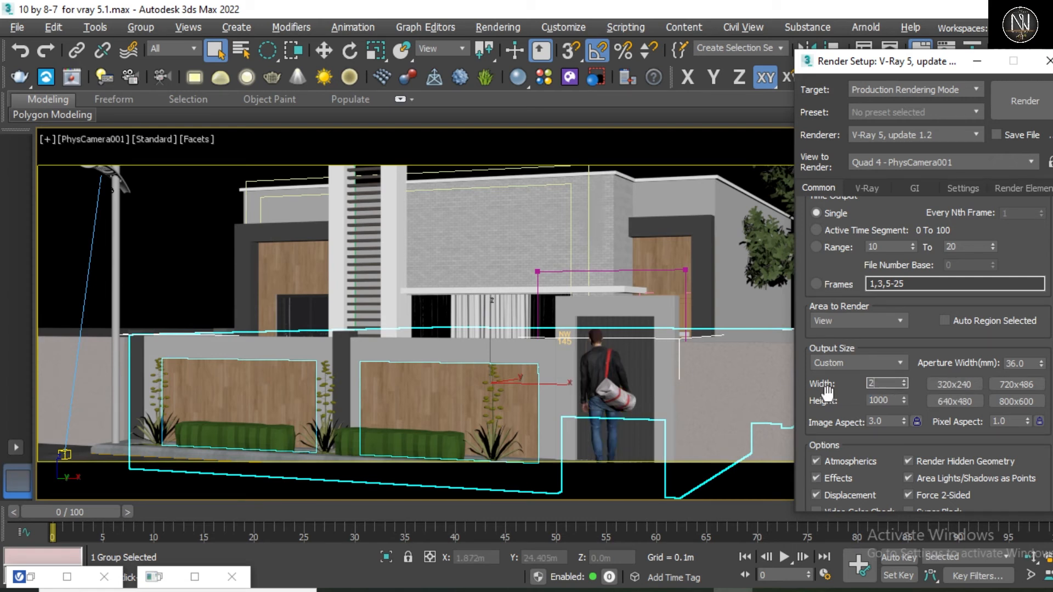
pyautogui.write('000')
pyautogui.press('Return')
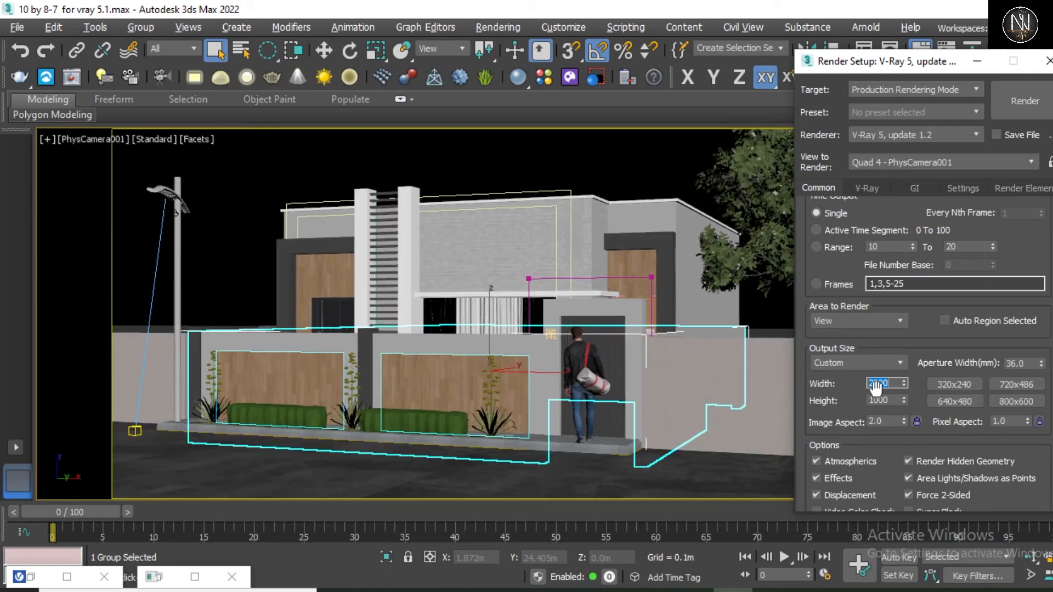
# Step: Try a portrait output size with a width of 1000 and a height of 2000
pyautogui.write('1000')
pyautogui.press('Return')
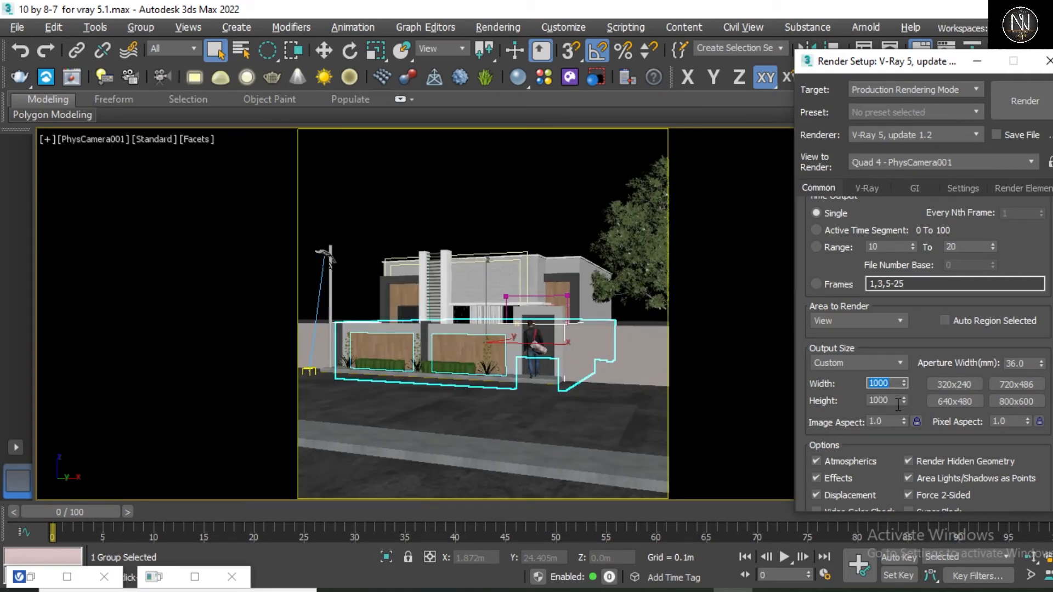
pyautogui.doubleClick(898, 405)
pyautogui.write('2000')
pyautogui.press('Return')
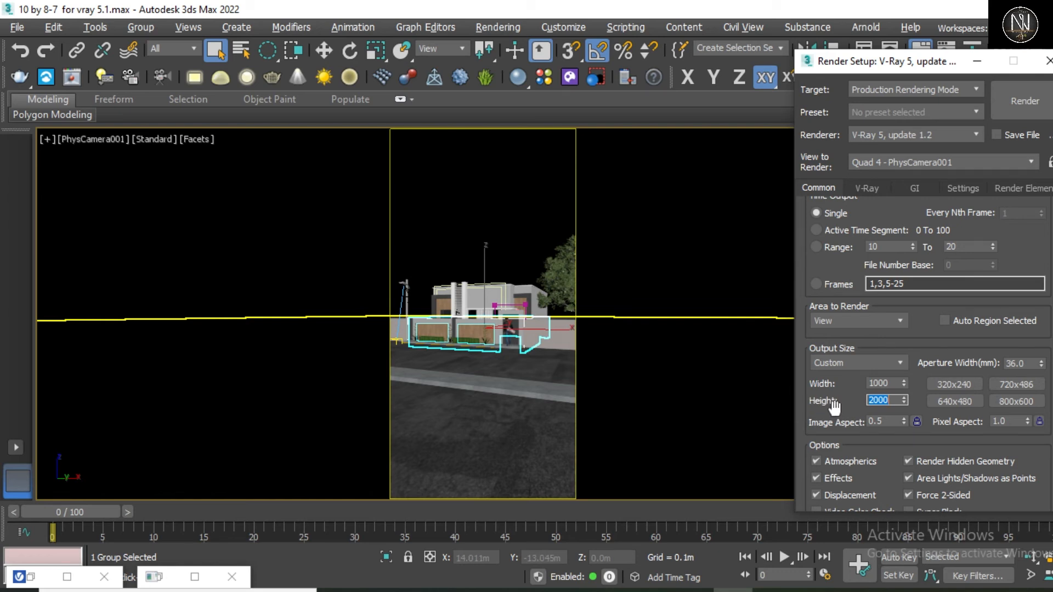
# Step: Look through the render options, advanced lighting, bitmap performance and render output settings below the output size
pyautogui.scroll(-2, 838, 379)
pyautogui.scroll(-1, 840, 327)
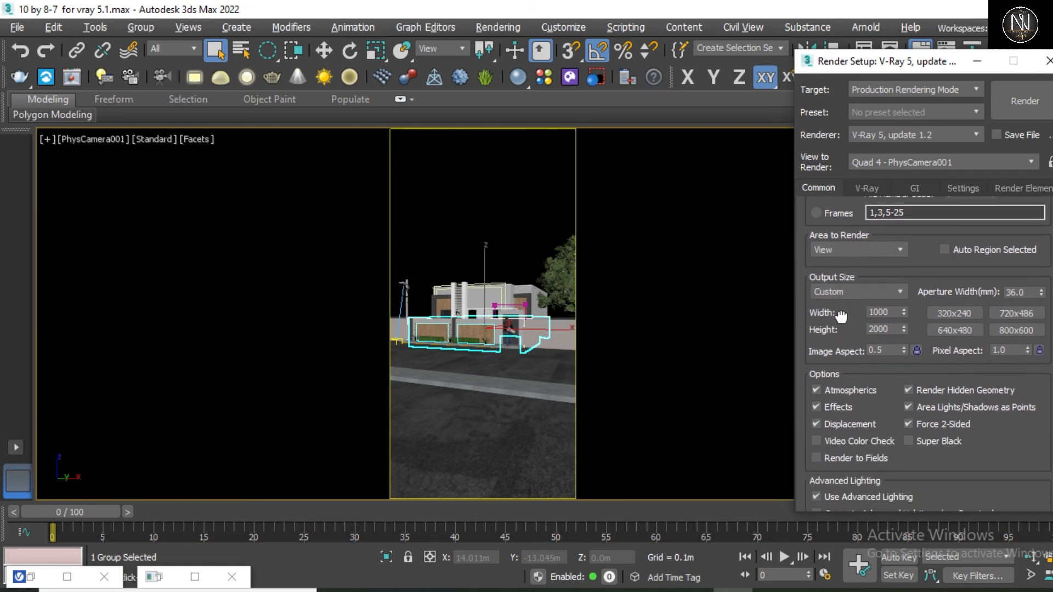
pyautogui.scroll(2, 837, 330)
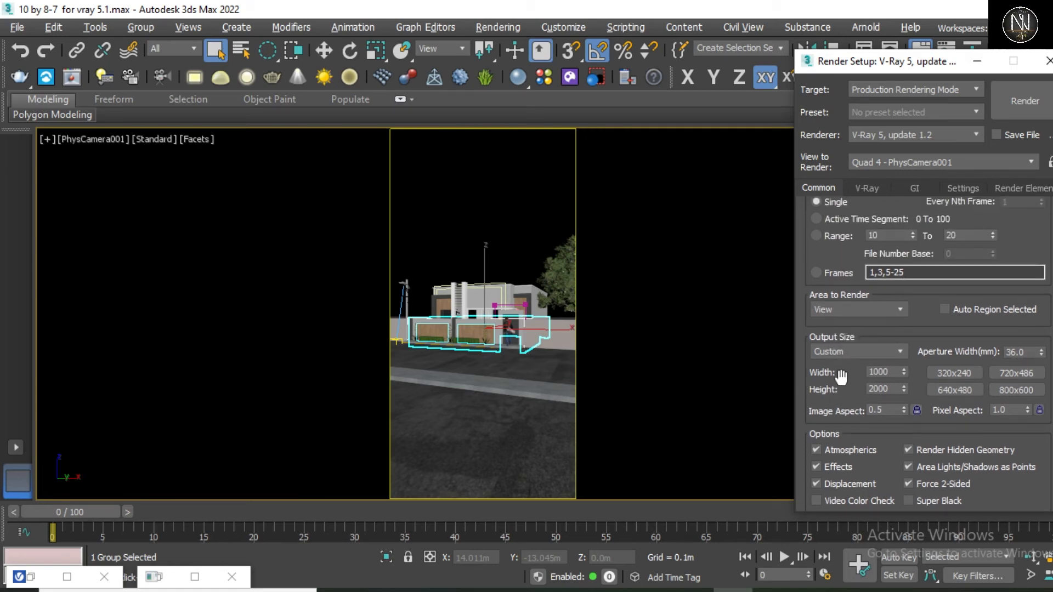
pyautogui.scroll(-1, 845, 368)
pyautogui.moveTo(846, 368); pyautogui.dragTo(855, 224)
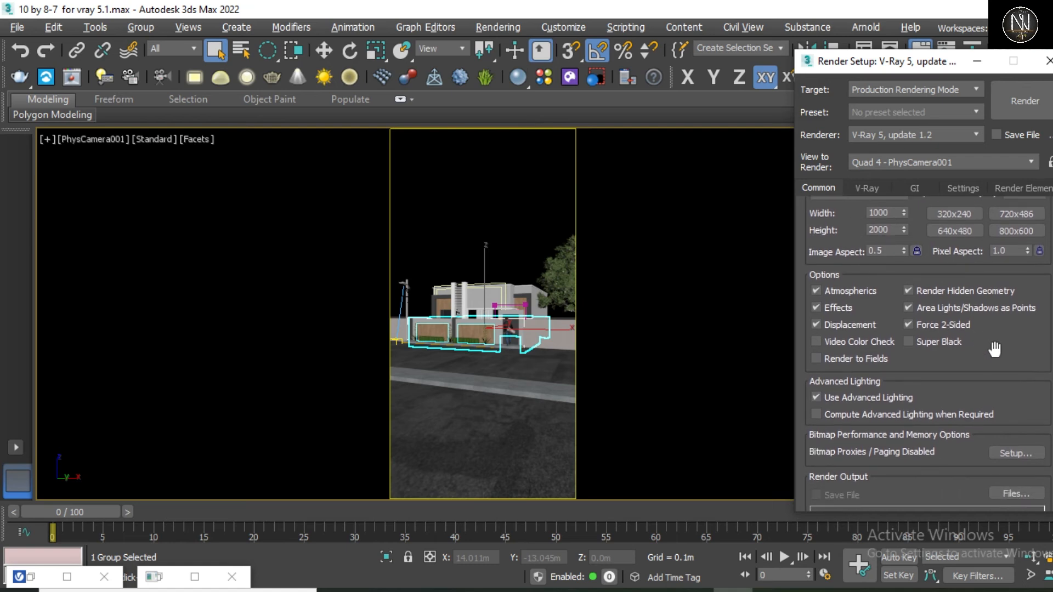
pyautogui.moveTo(994, 350); pyautogui.dragTo(994, 264)
pyautogui.scroll(2, 976, 374)
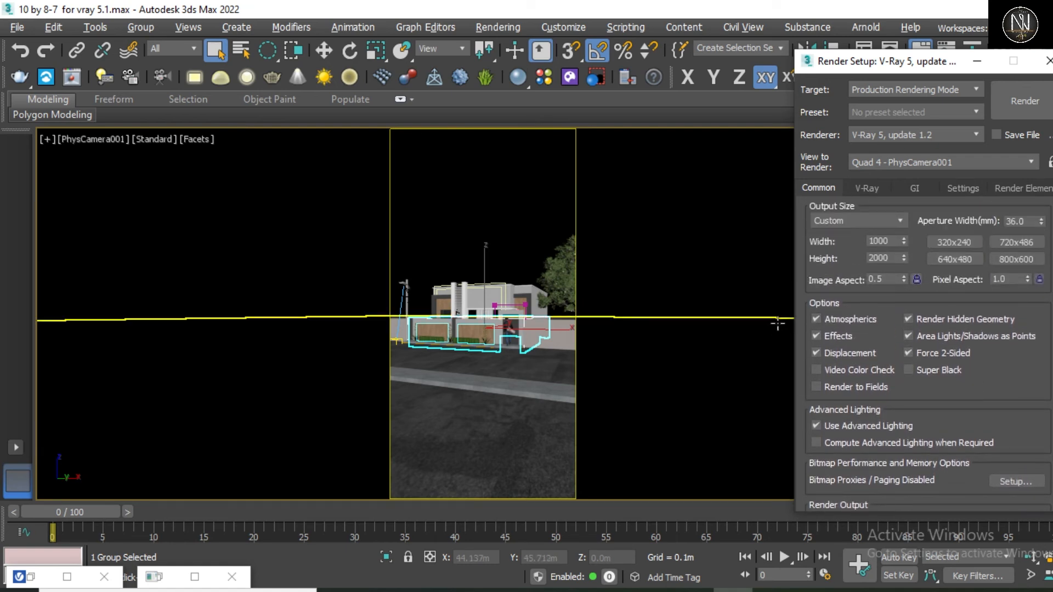
pyautogui.scroll(-3, 982, 378)
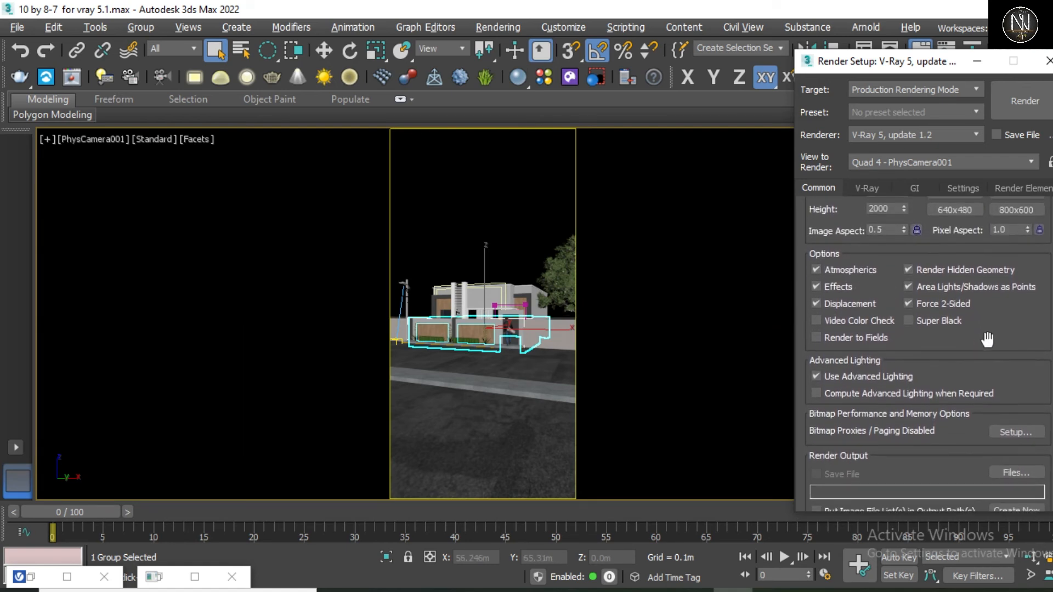
pyautogui.moveTo(988, 357); pyautogui.dragTo(999, 282)
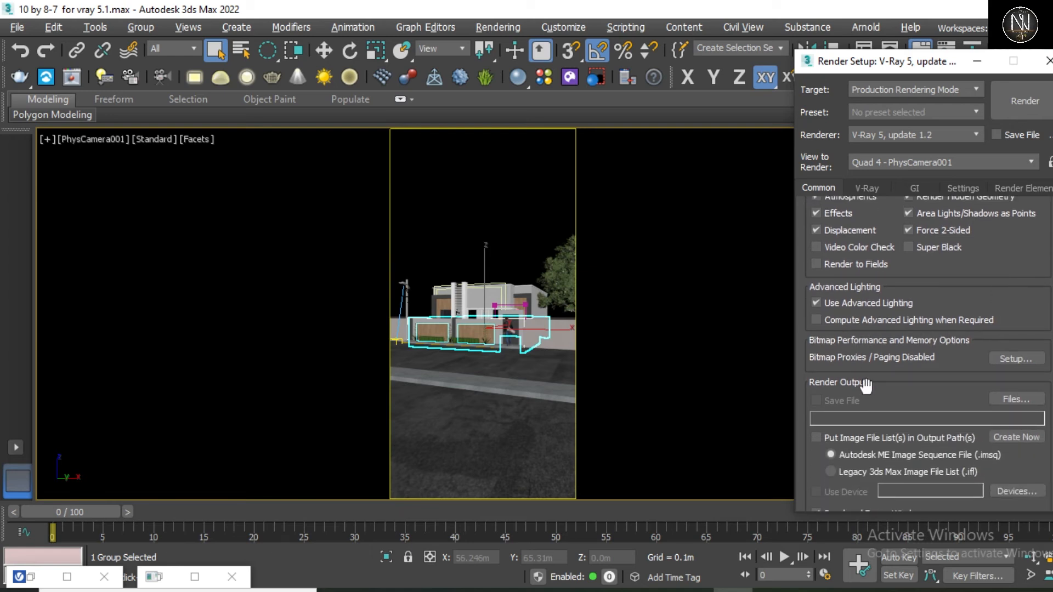
pyautogui.scroll(-2, 910, 384)
pyautogui.scroll(5, 912, 411)
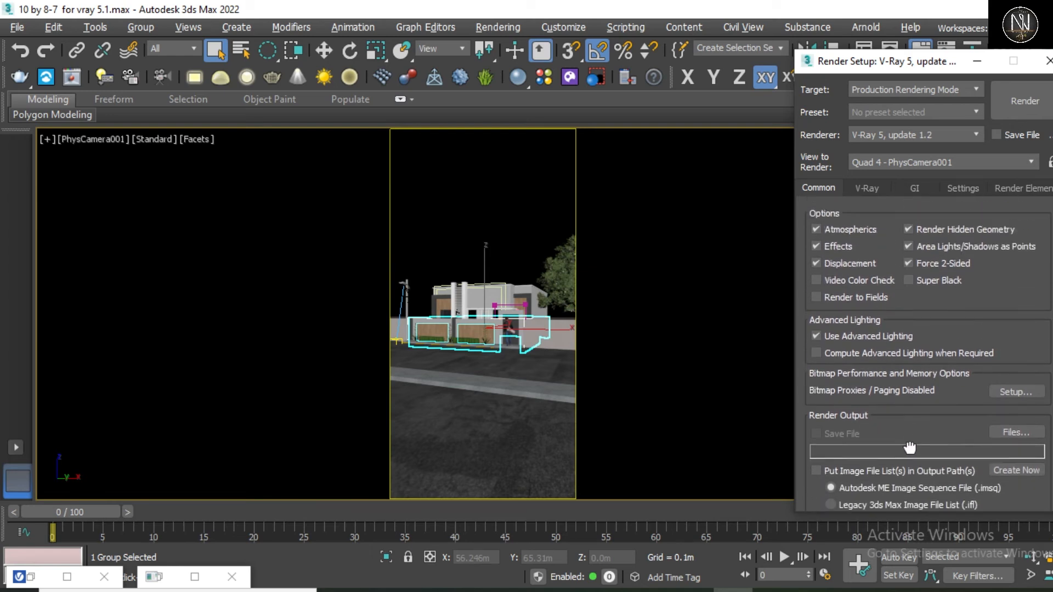
# Step: Keep the Custom output preset and set its resolution to 800x600
pyautogui.click(842, 275)
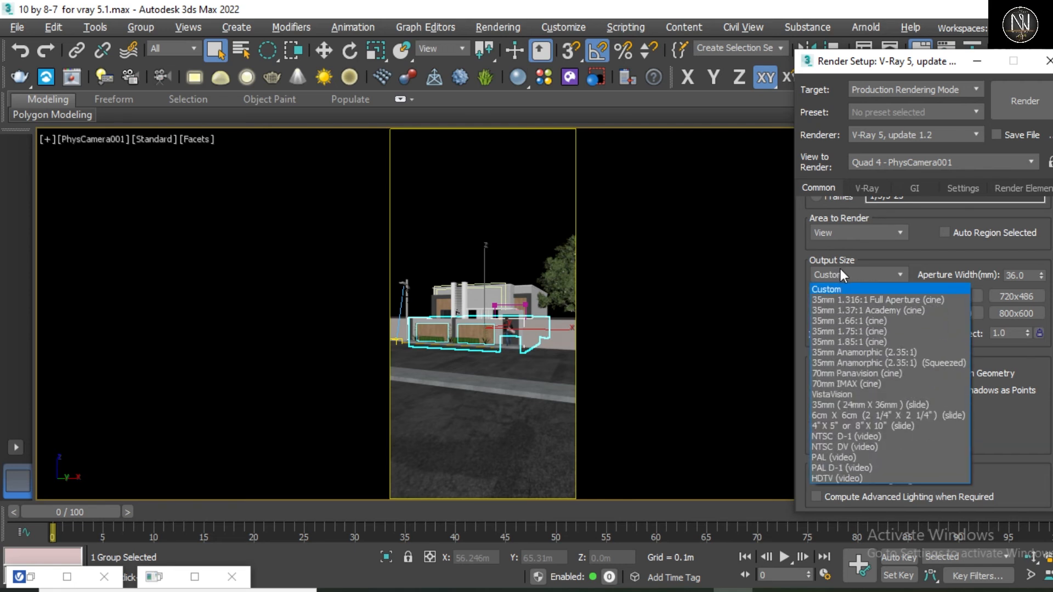
pyautogui.click(839, 271)
pyautogui.click(1005, 314)
# Step: Set the render output to save automatically as a JPEG file named 1 in the renderoutput folder, accepting the default JPEG settings
pyautogui.scroll(-6, 1006, 444)
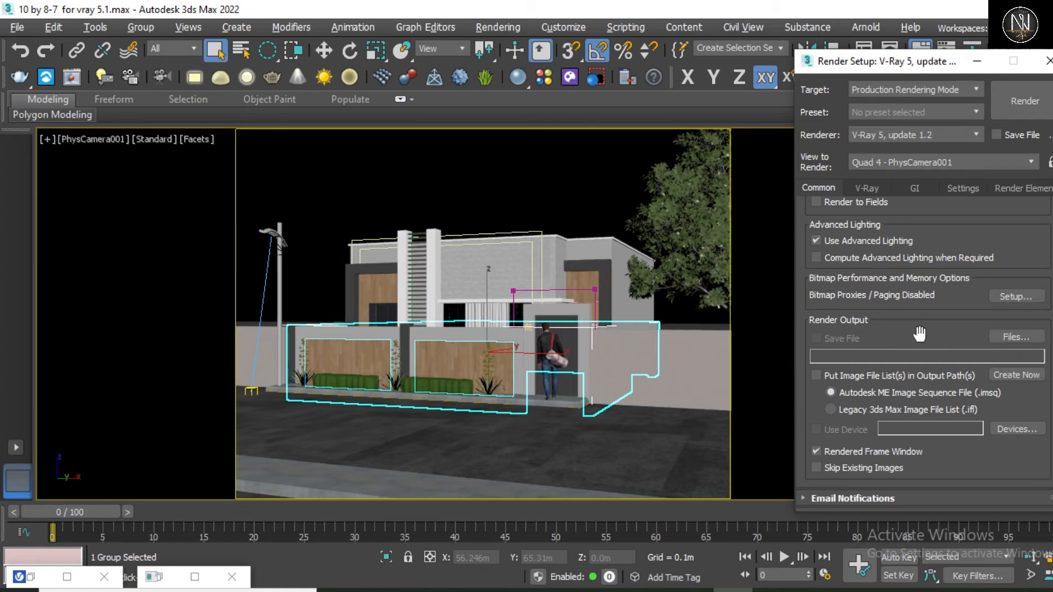
pyautogui.click(1018, 338)
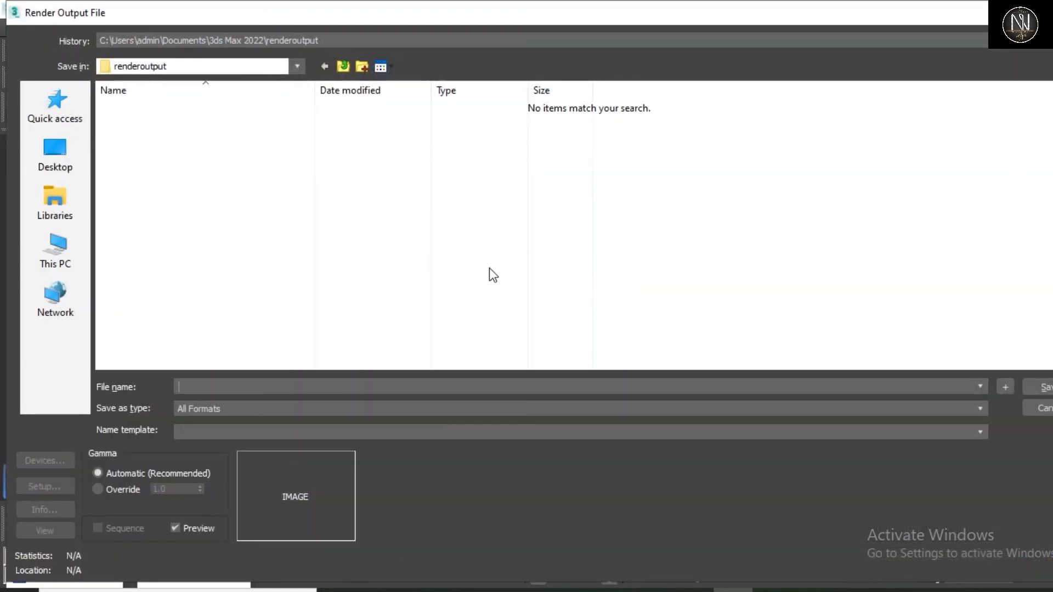
pyautogui.write('1')
pyautogui.click(200, 410)
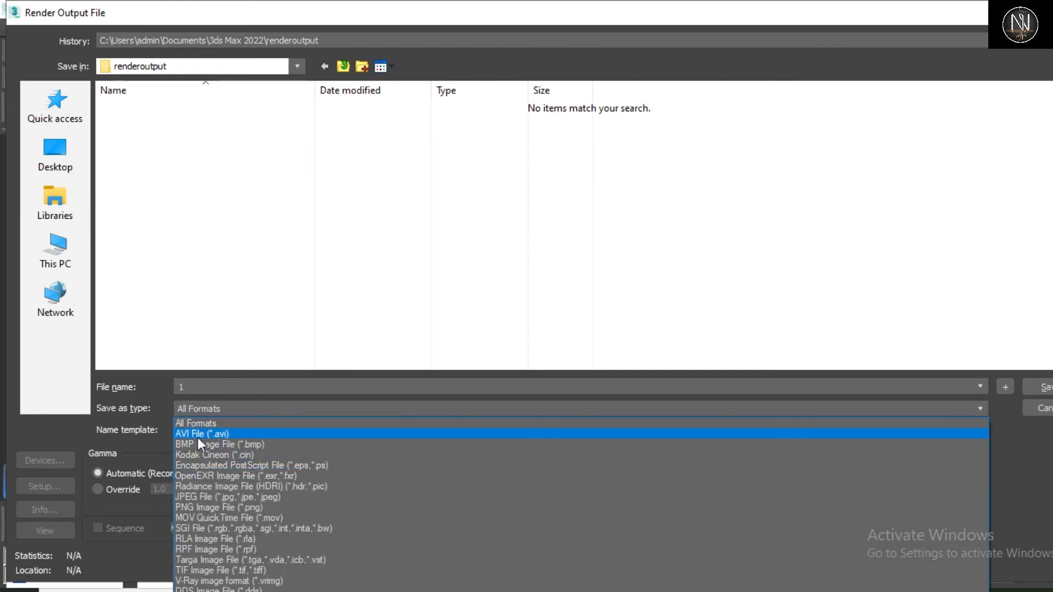
pyautogui.click(213, 497)
pyautogui.click(1040, 388)
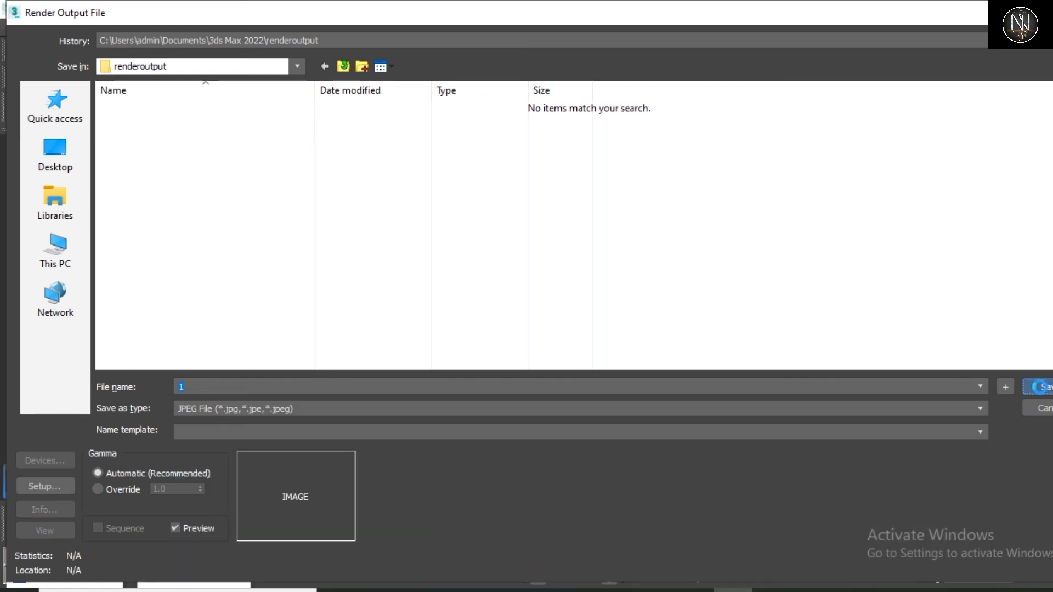
pyautogui.click(492, 384)
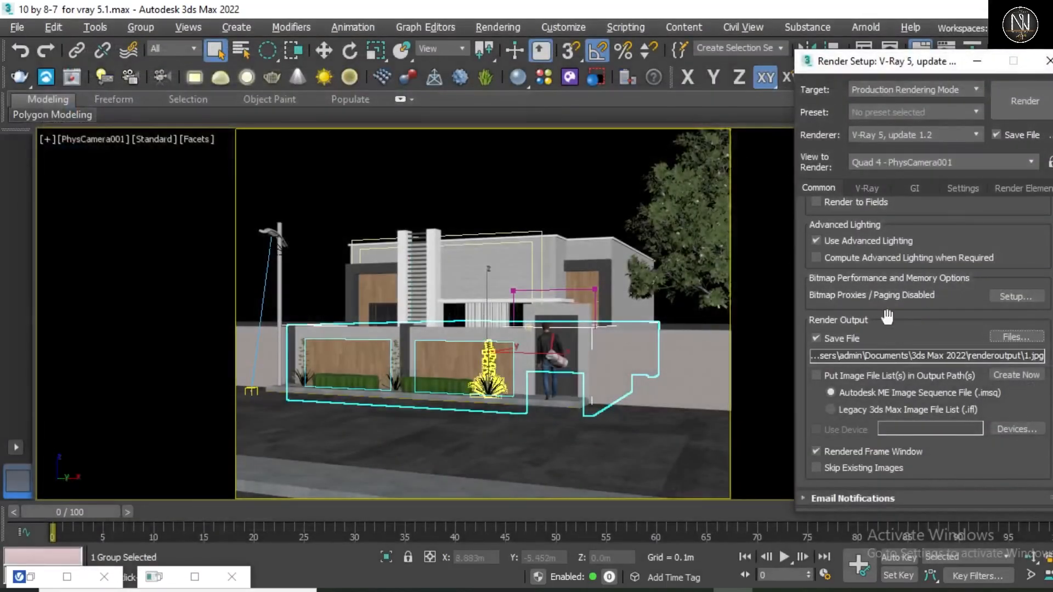
# Step: Render a Blowup area framed around the entrance gate and the standing man, and enlarge the V-Ray frame buffer window
pyautogui.moveTo(930, 306); pyautogui.dragTo(934, 538)
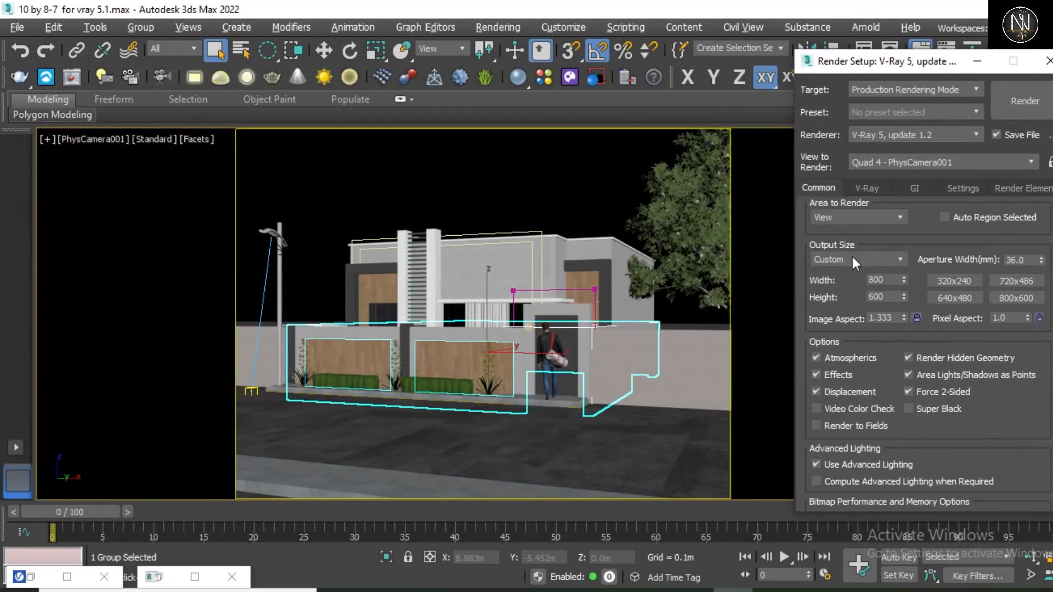
pyautogui.click(839, 220)
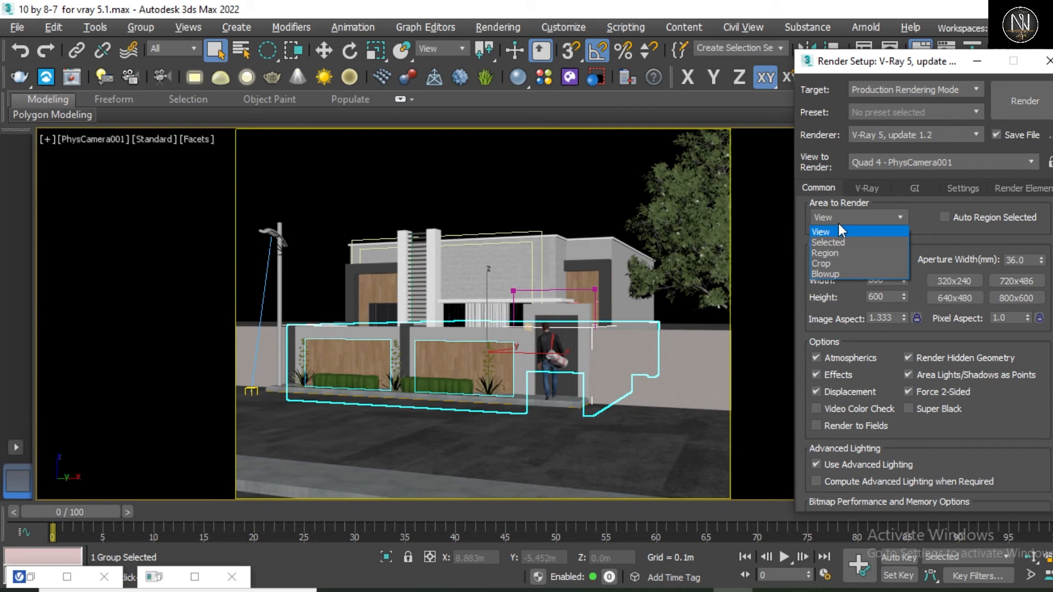
pyautogui.click(828, 273)
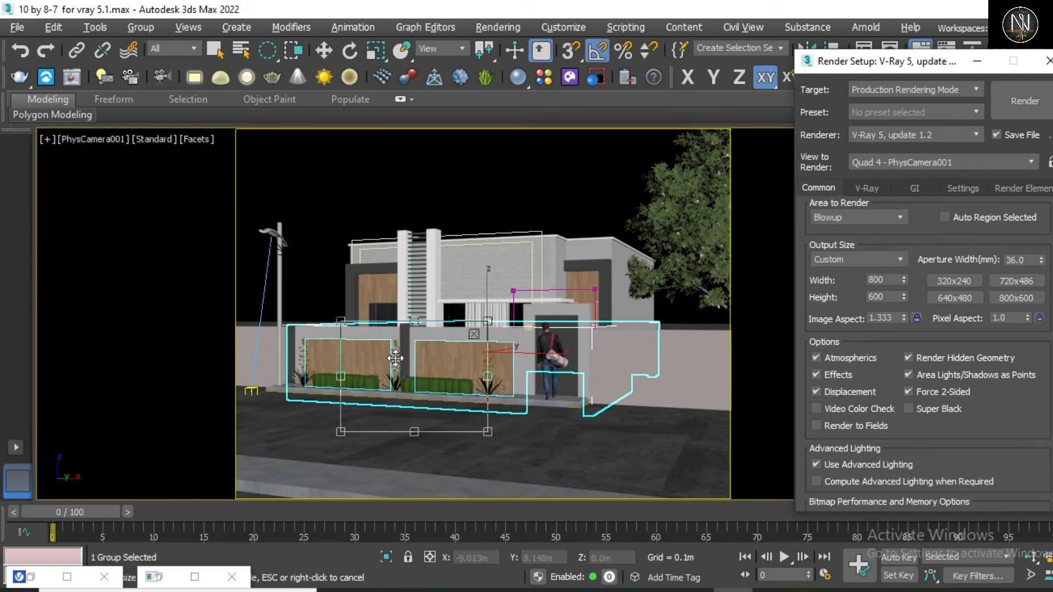
pyautogui.moveTo(429, 317); pyautogui.dragTo(513, 330)
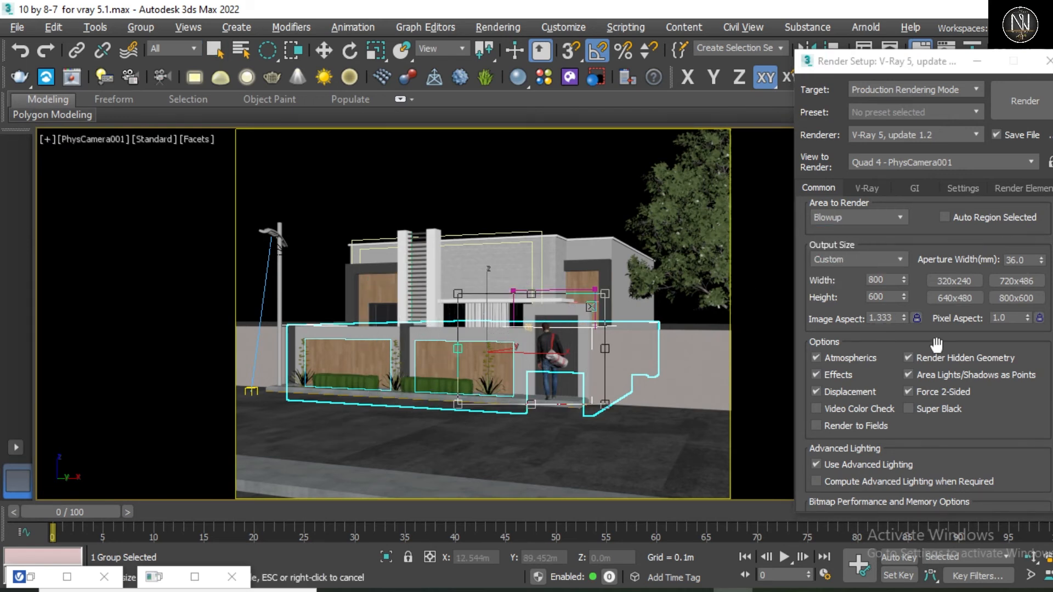
pyautogui.click(1005, 114)
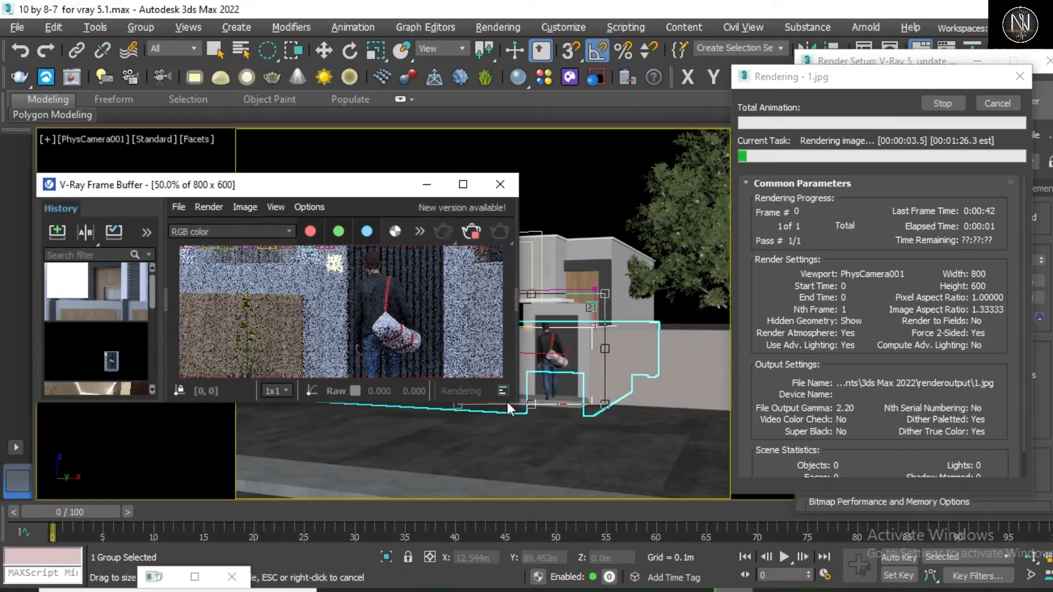
pyautogui.moveTo(508, 402); pyautogui.dragTo(596, 551)
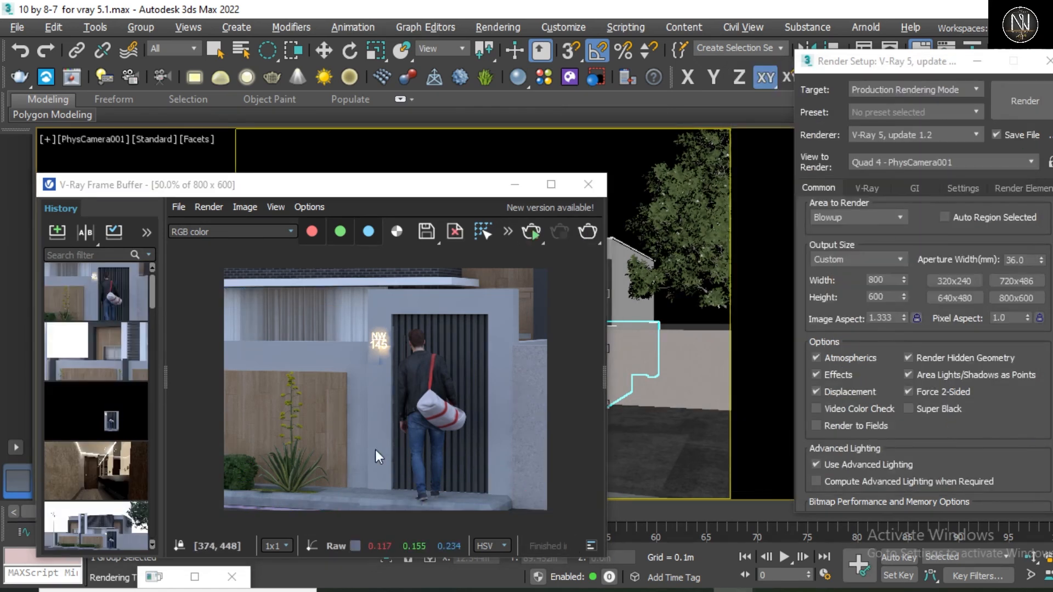
pyautogui.scroll(-5, 961, 448)
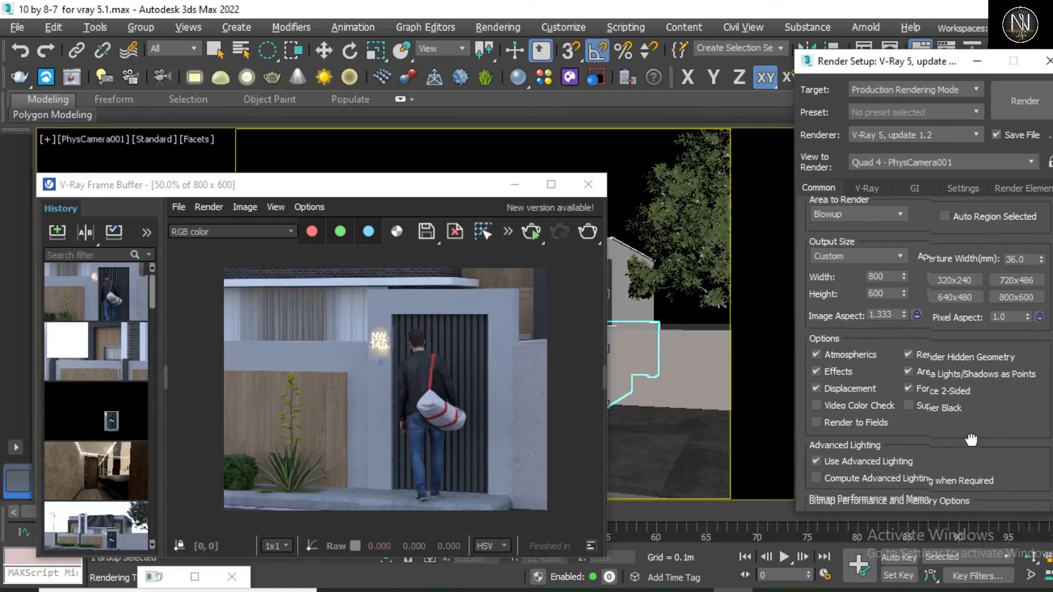
pyautogui.scroll(-1, 939, 361)
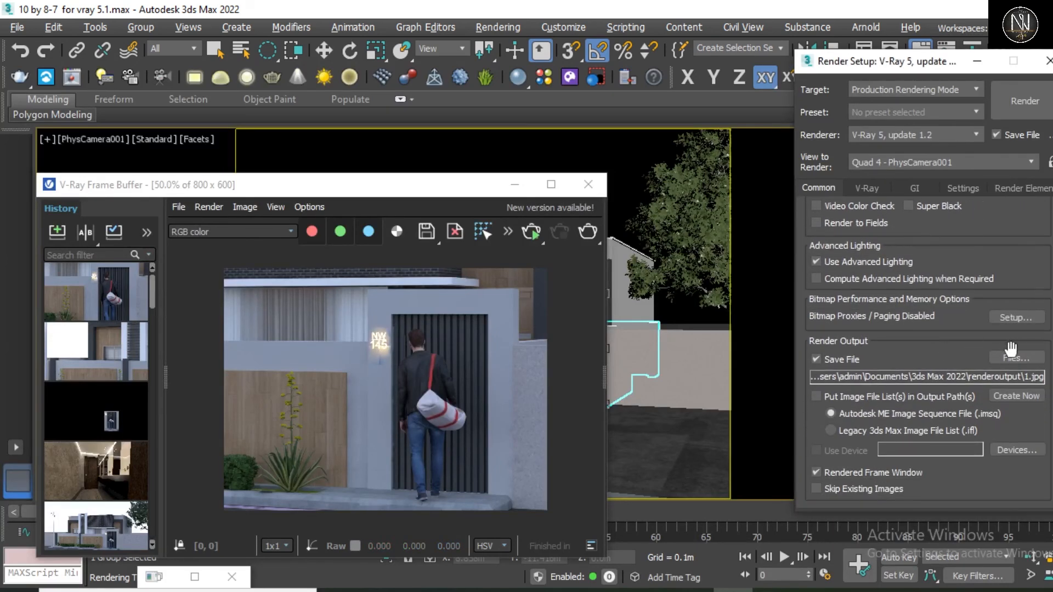
pyautogui.click(1011, 358)
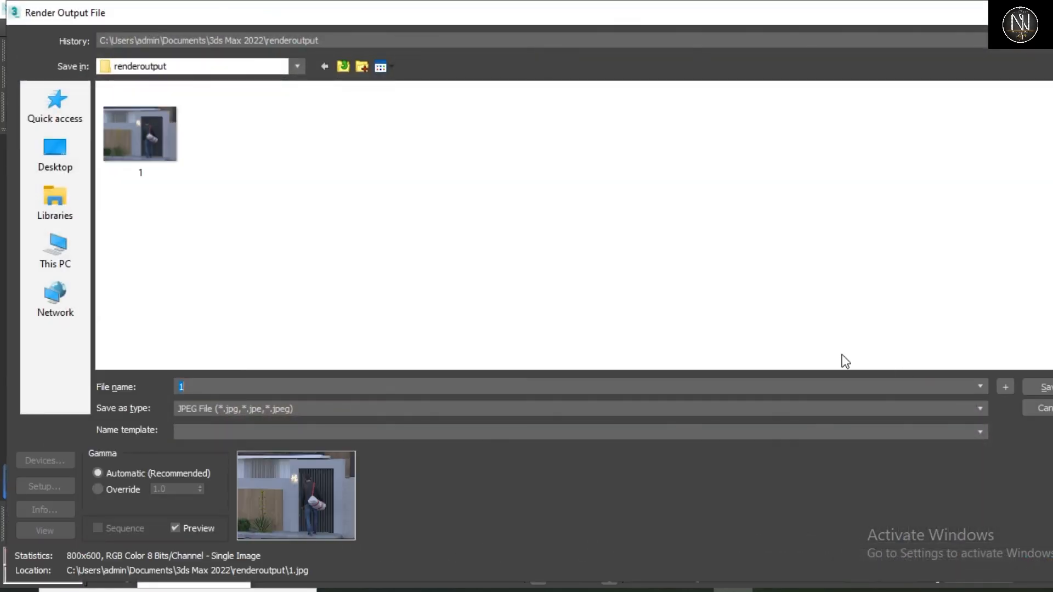
pyautogui.doubleClick(170, 141)
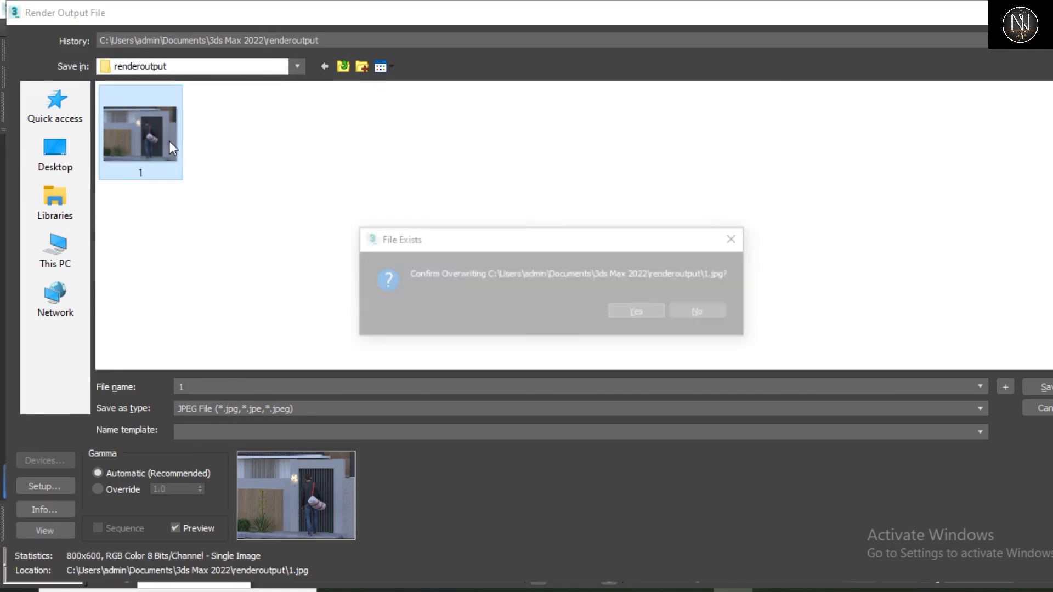
pyautogui.click(698, 313)
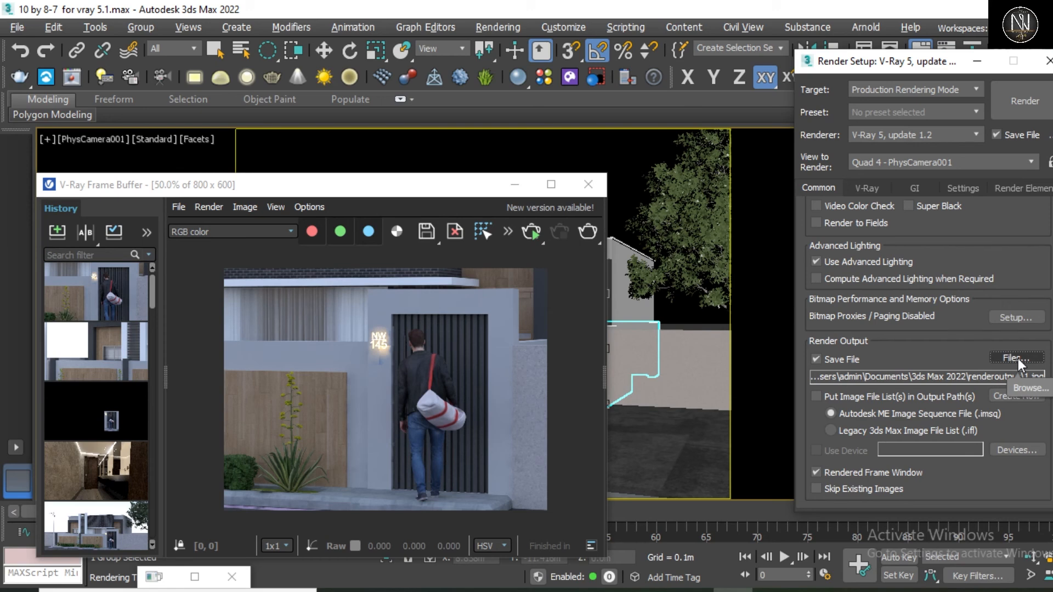
# Step: View the saved render 1 from the renderoutput folder in the image viewer, and leave the output file selection without changes
pyautogui.click(1016, 358)
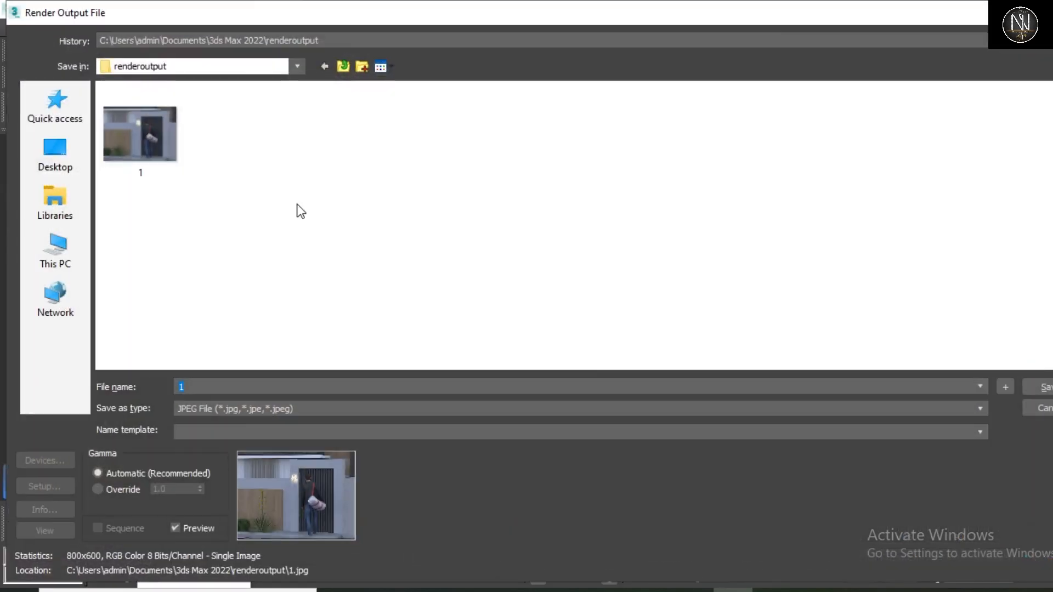
pyautogui.click(145, 147)
pyautogui.rightClick(145, 146)
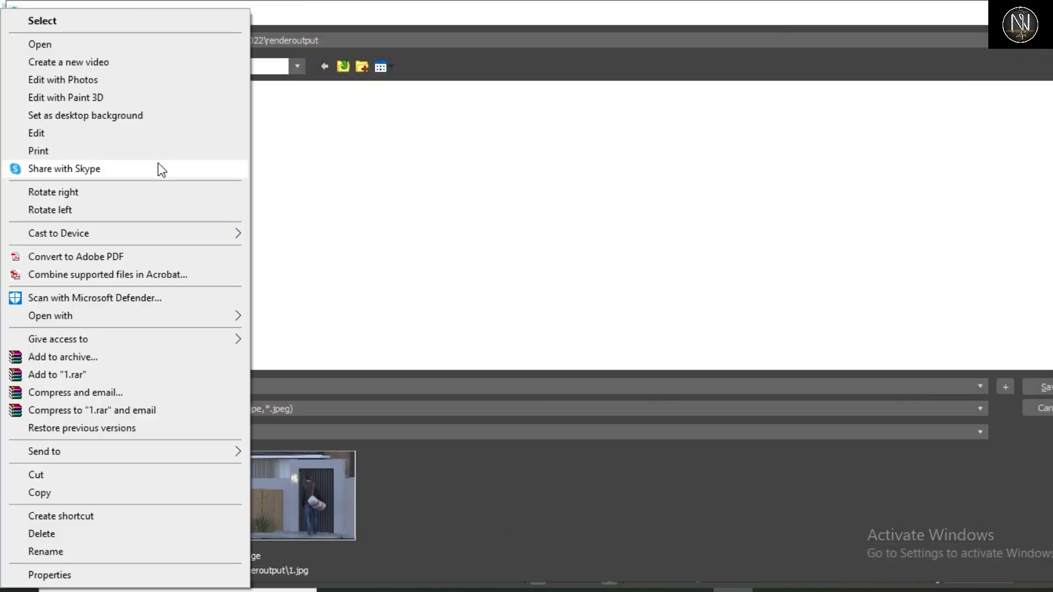
pyautogui.click(45, 44)
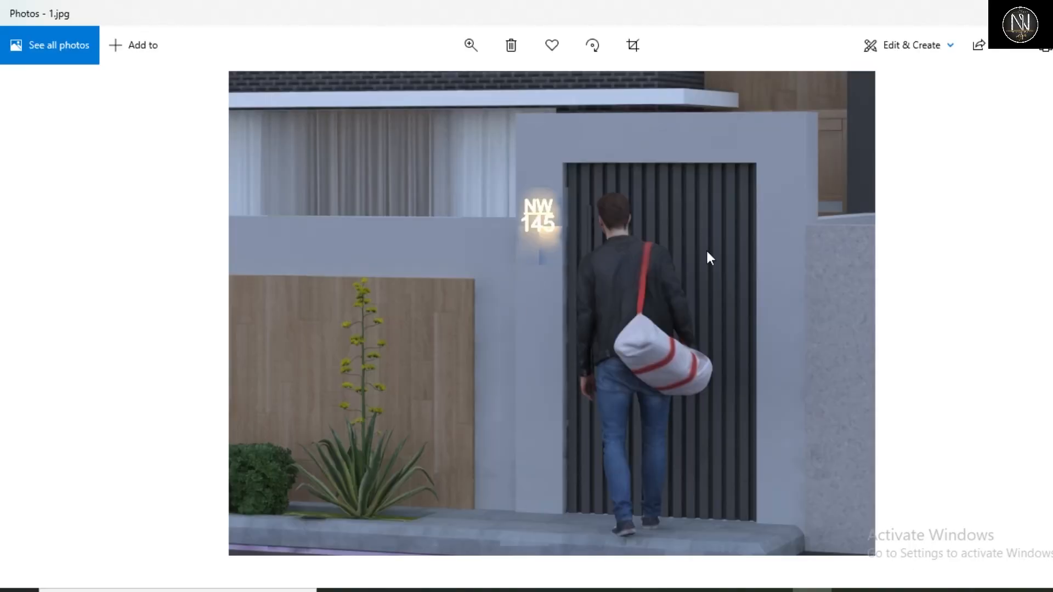
pyautogui.hotkey('alt', 'F4')
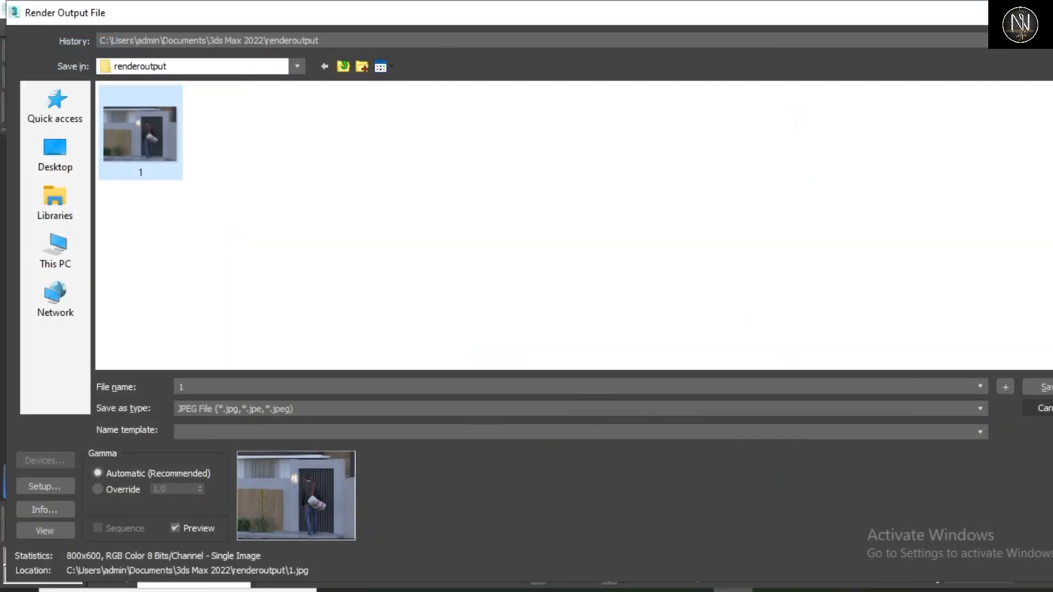
pyautogui.click(1038, 407)
# Step: Turn off automatic file saving for the render output and expand the Assign Renderer settings
pyautogui.click(832, 358)
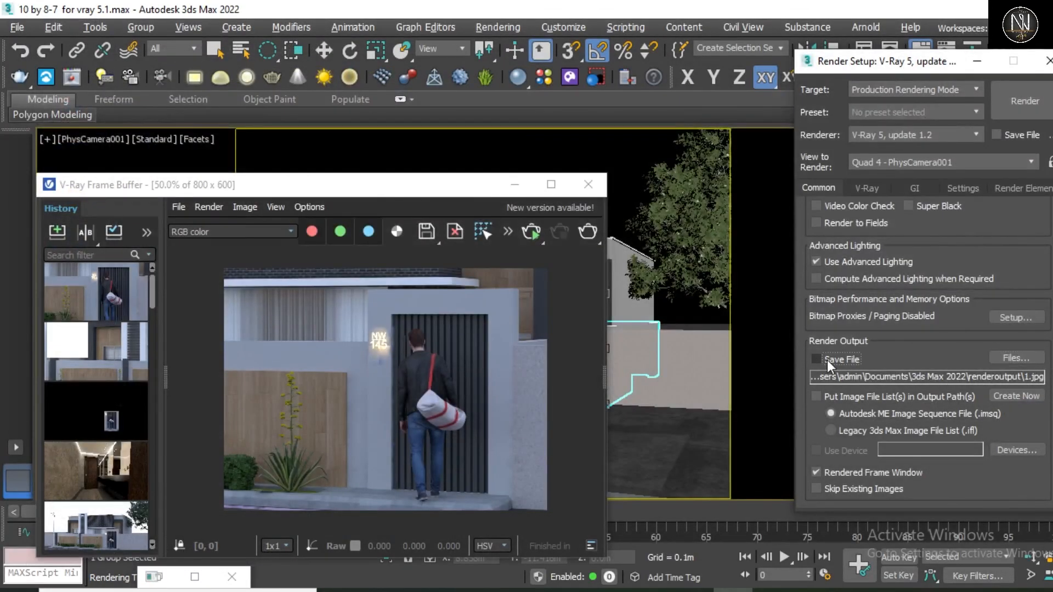
pyautogui.scroll(-1, 819, 331)
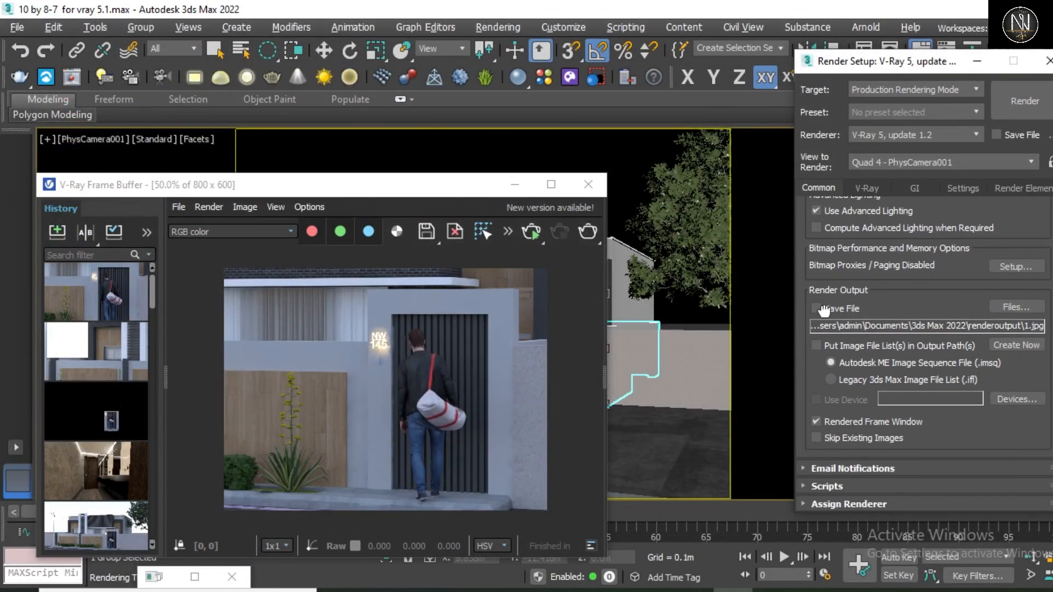
pyautogui.click(840, 502)
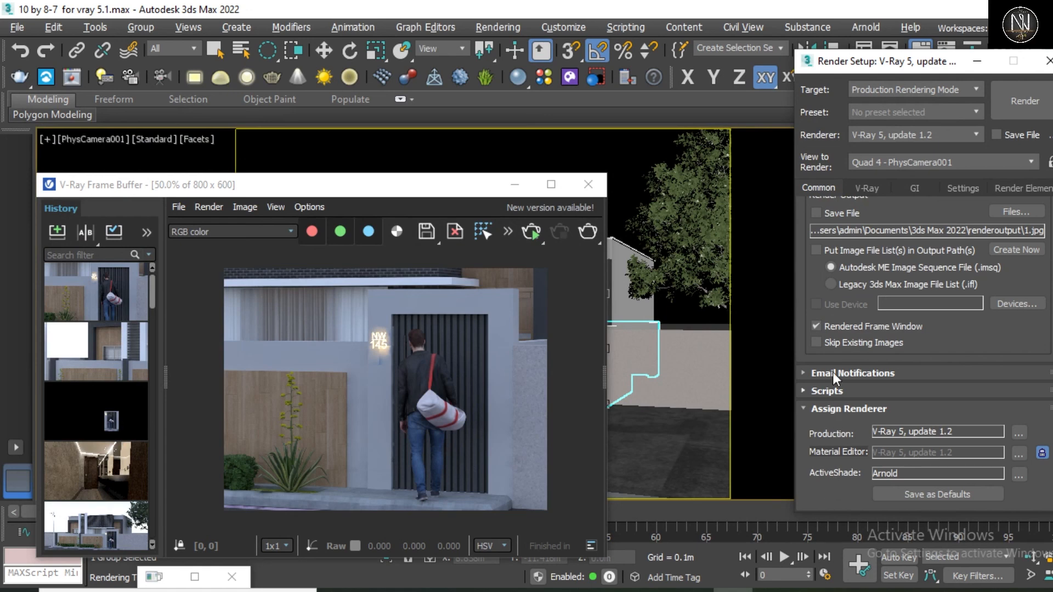
# Step: Minimize the V-Ray frame buffer and set the area to render to View
pyautogui.scroll(4, 833, 357)
pyautogui.scroll(1, 816, 461)
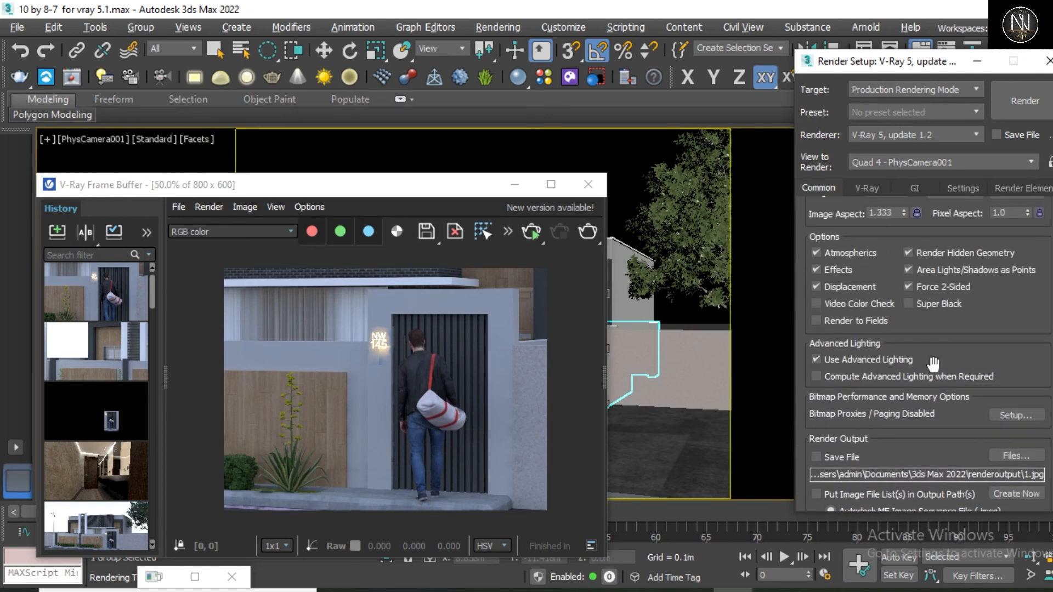
pyautogui.moveTo(933, 363); pyautogui.dragTo(911, 556)
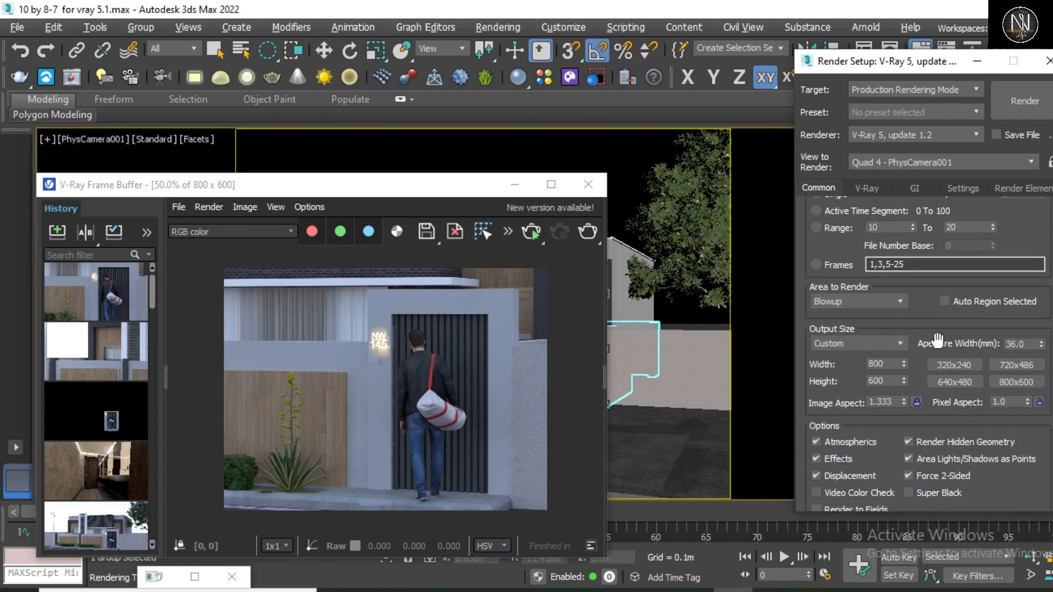
pyautogui.click(516, 185)
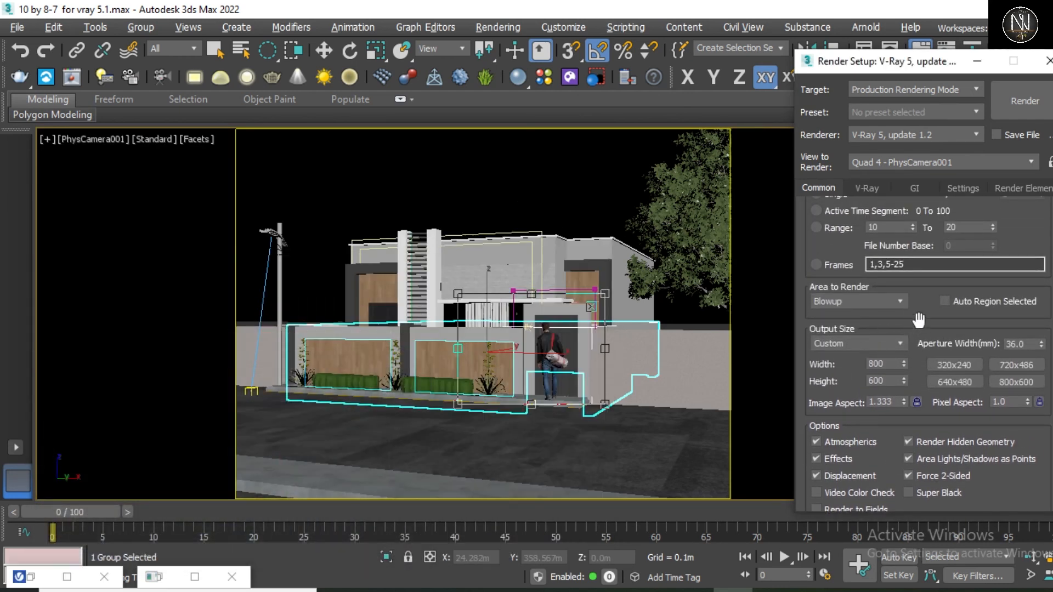
pyautogui.moveTo(925, 296); pyautogui.dragTo(924, 341)
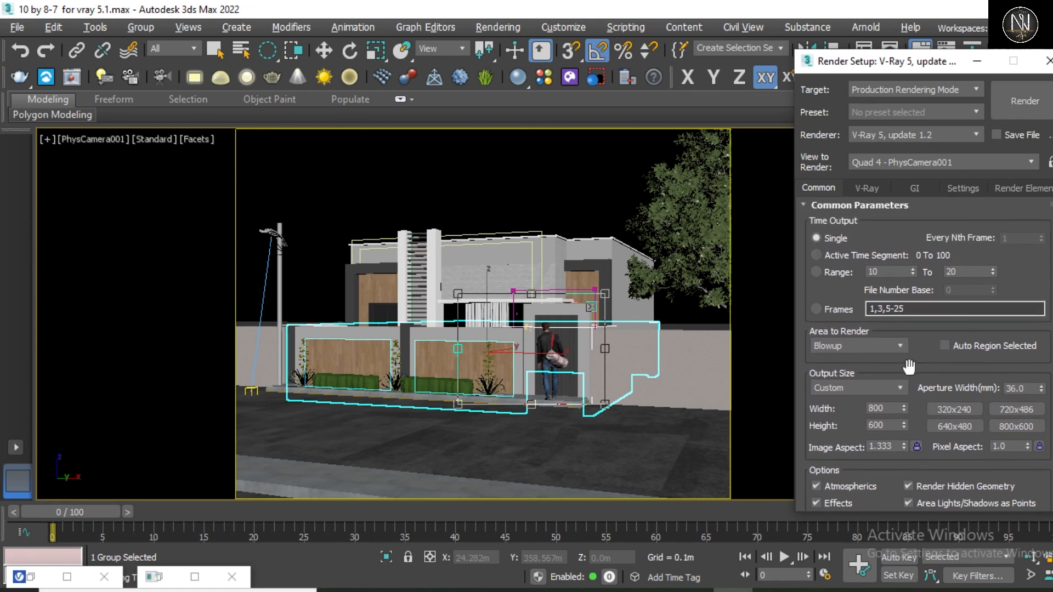
pyautogui.click(845, 344)
pyautogui.click(830, 359)
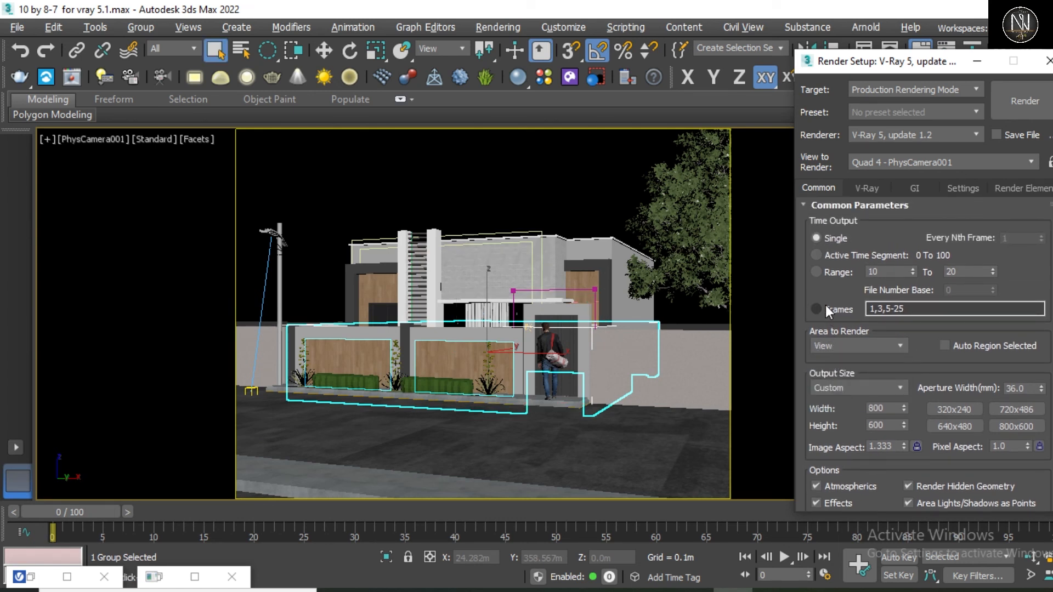